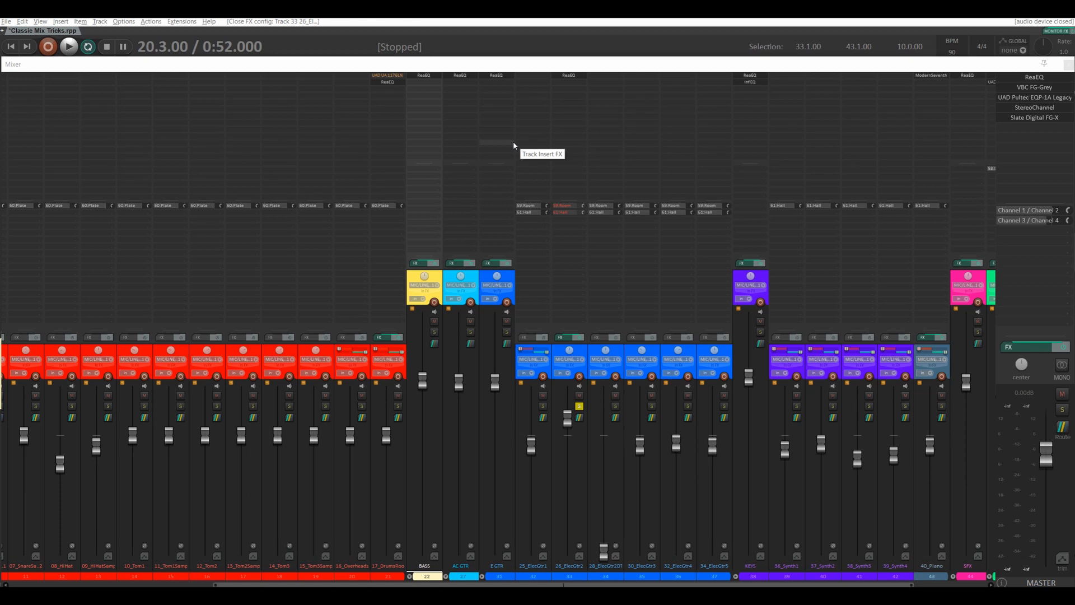
# Open ReaEQ on the 26_ElecGtr2 track and play the soloed guitar to examine its frequency spectrum
pyautogui.click(567, 77)
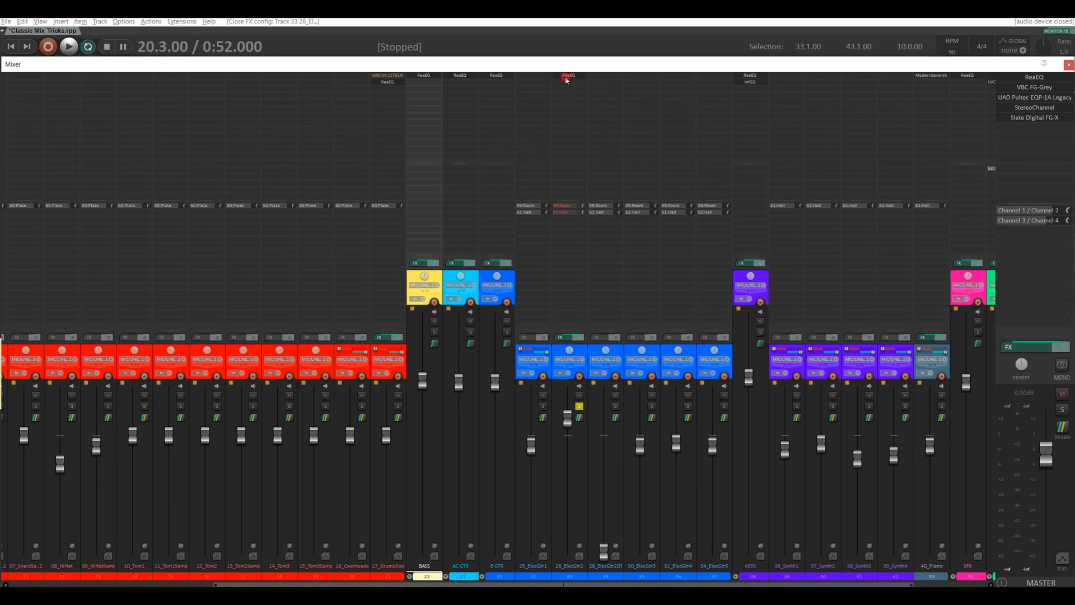
pyautogui.moveTo(549, 113); pyautogui.dragTo(931, 95)
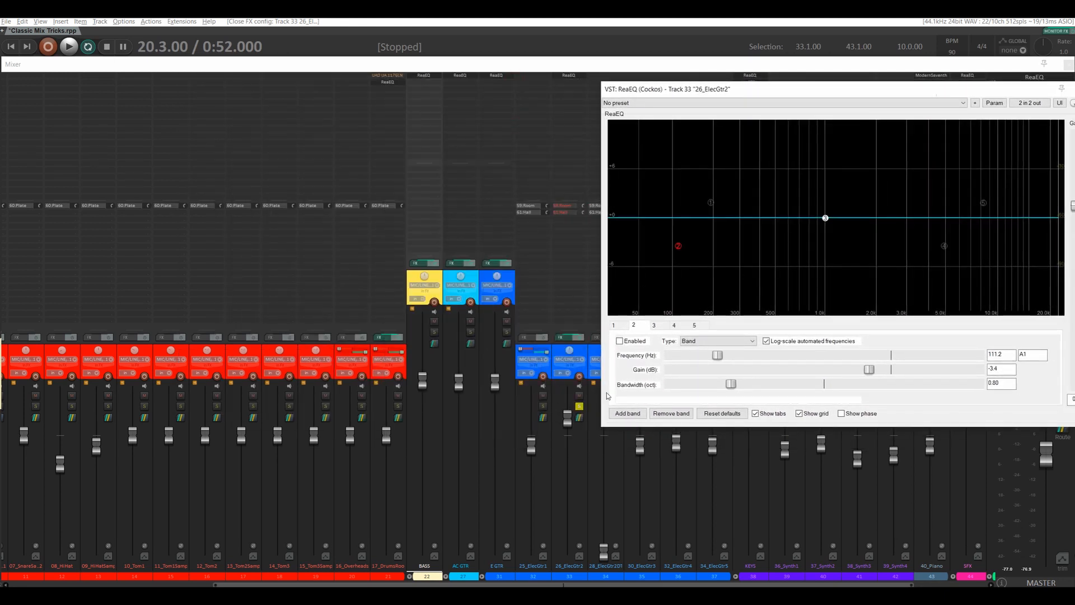
pyautogui.moveTo(763, 91); pyautogui.dragTo(414, 99)
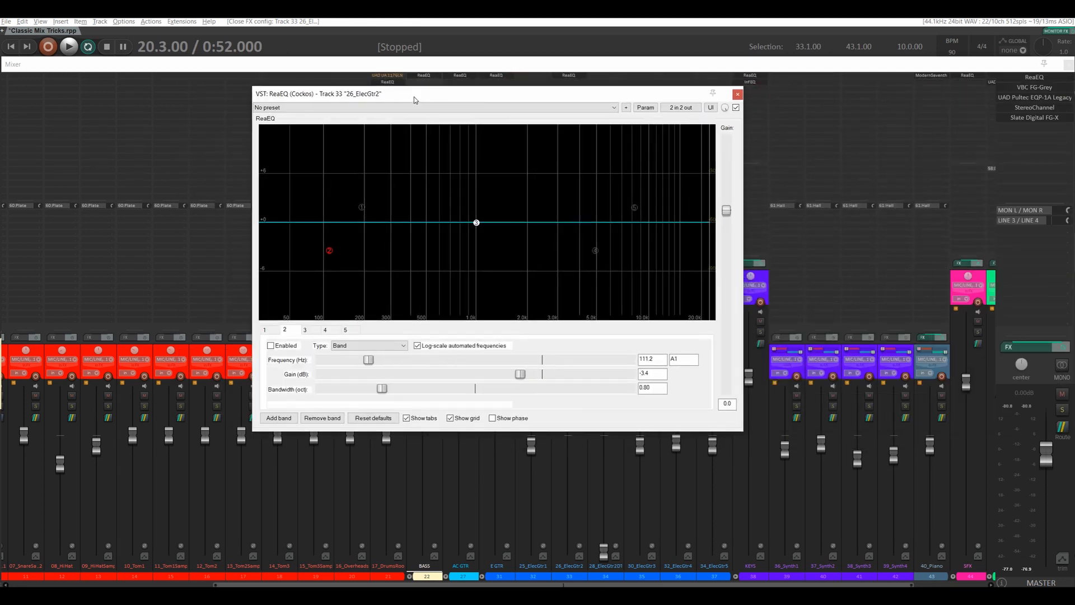
pyautogui.press('space')
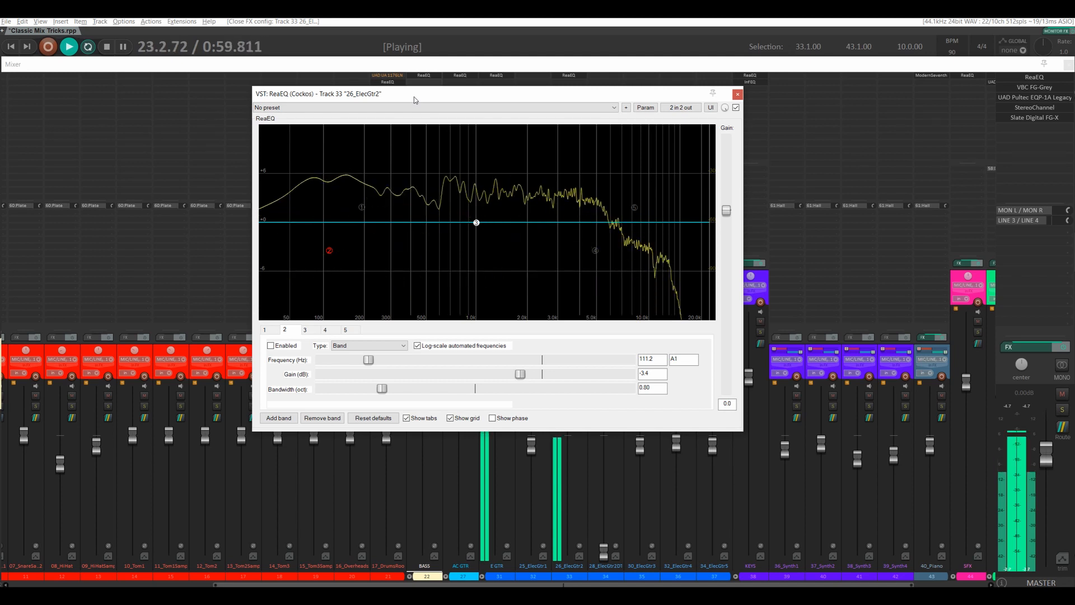
pyautogui.press('space')
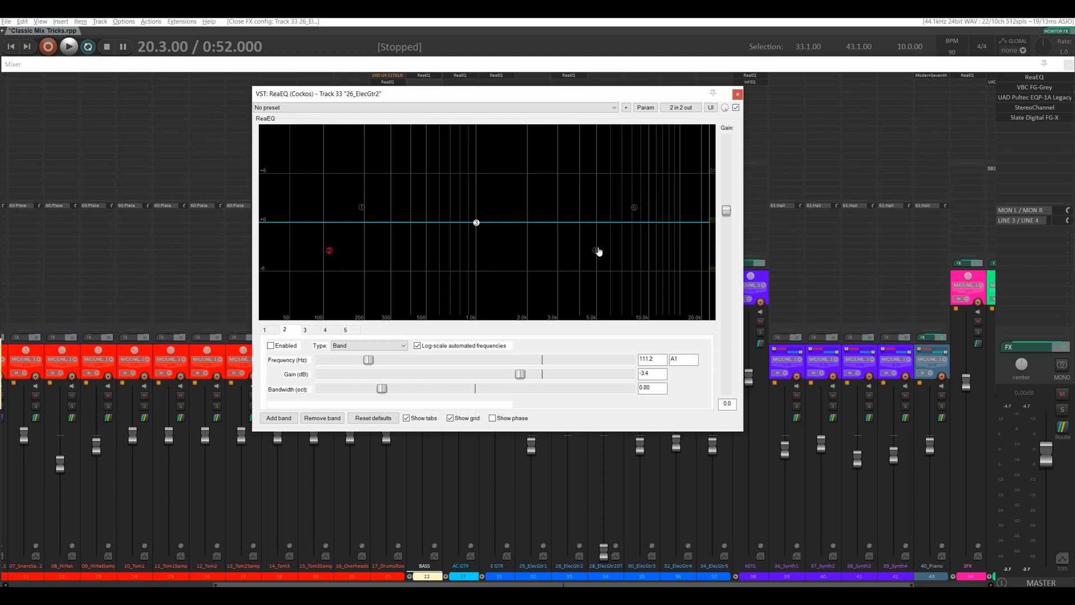
pyautogui.moveTo(597, 251)
# Enable band 2, the low band at 111.2 Hz, in the 26_ElecGtr2 equalizer
pyautogui.moveTo(517, 94); pyautogui.dragTo(876, 125)
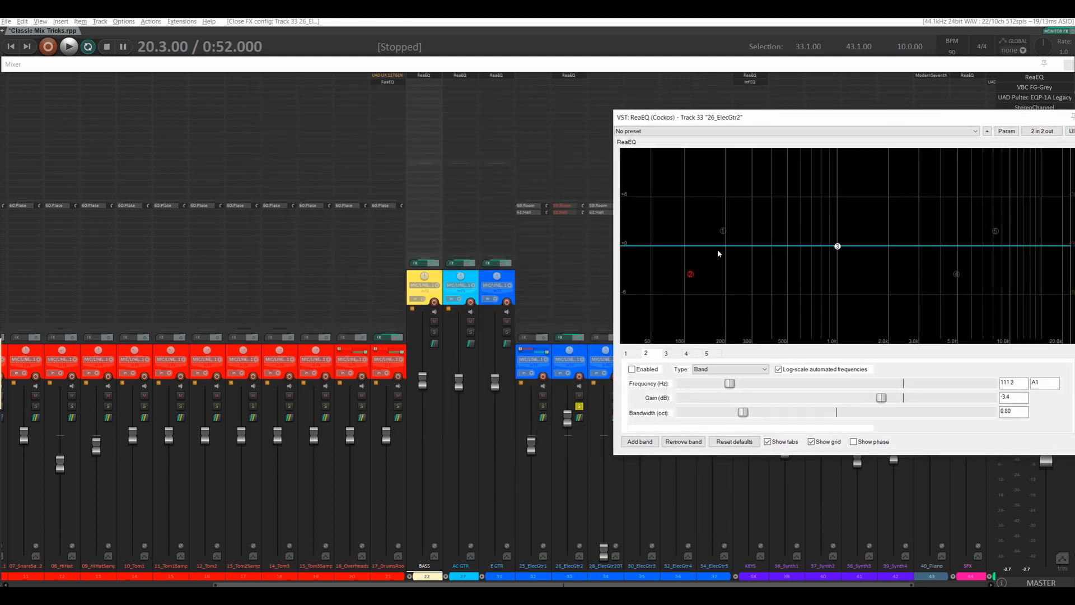
pyautogui.doubleClick(691, 275)
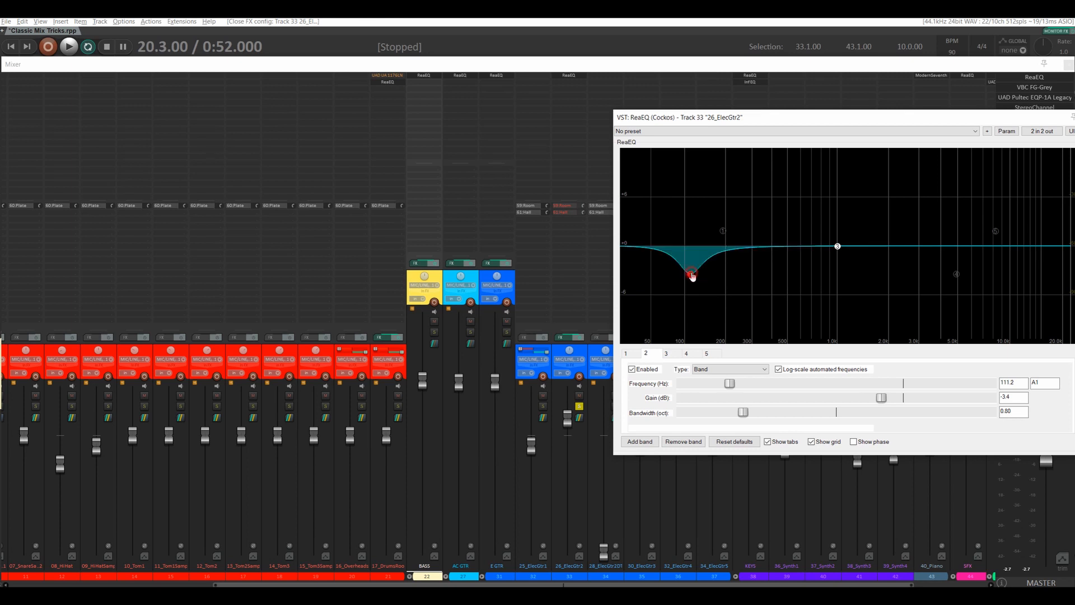
pyautogui.moveTo(877, 119); pyautogui.dragTo(600, 125)
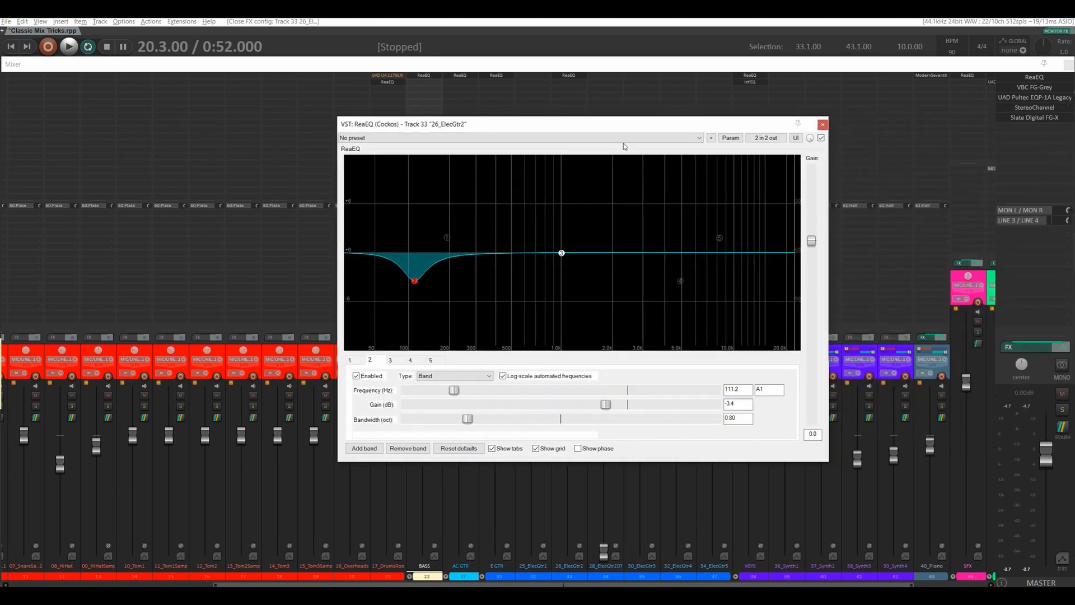
# Try a gain of -1.1 dB on band 2 during playback, and reset the band's gain to 0 dB
pyautogui.moveTo(609, 407)
pyautogui.mouseDown()
pyautogui.moveTo(684, 406)
pyautogui.moveTo(620, 406)
pyautogui.mouseUp()
pyautogui.press('space')
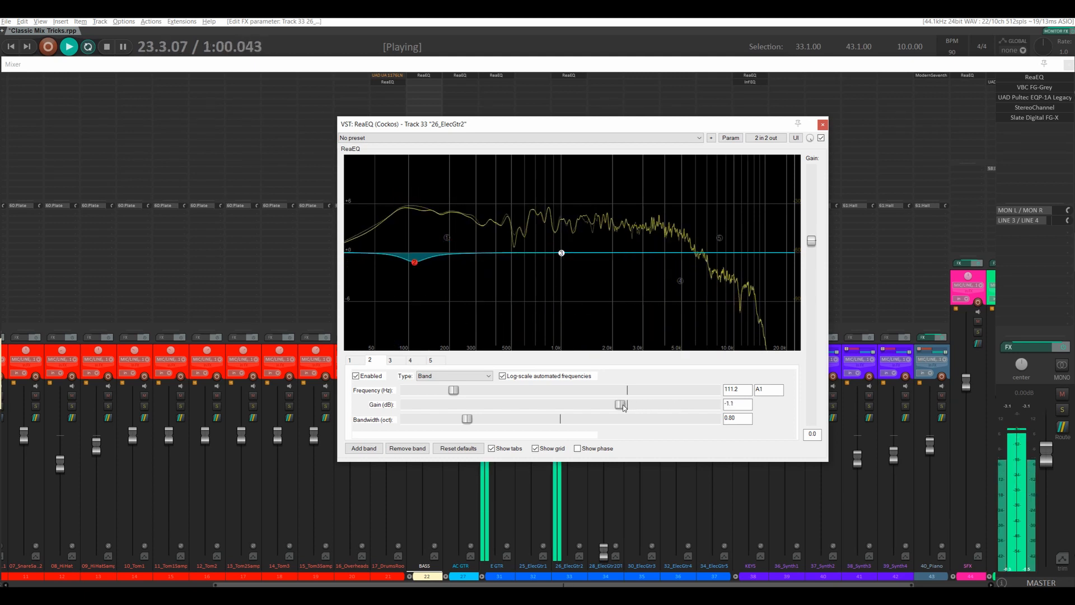
pyautogui.press('space')
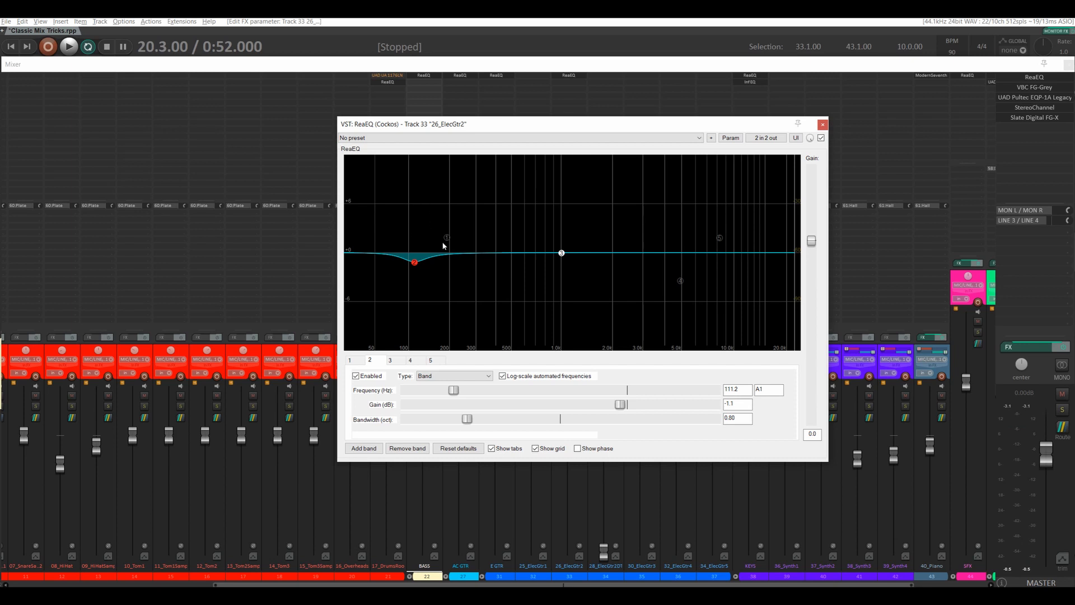
pyautogui.doubleClick(620, 404)
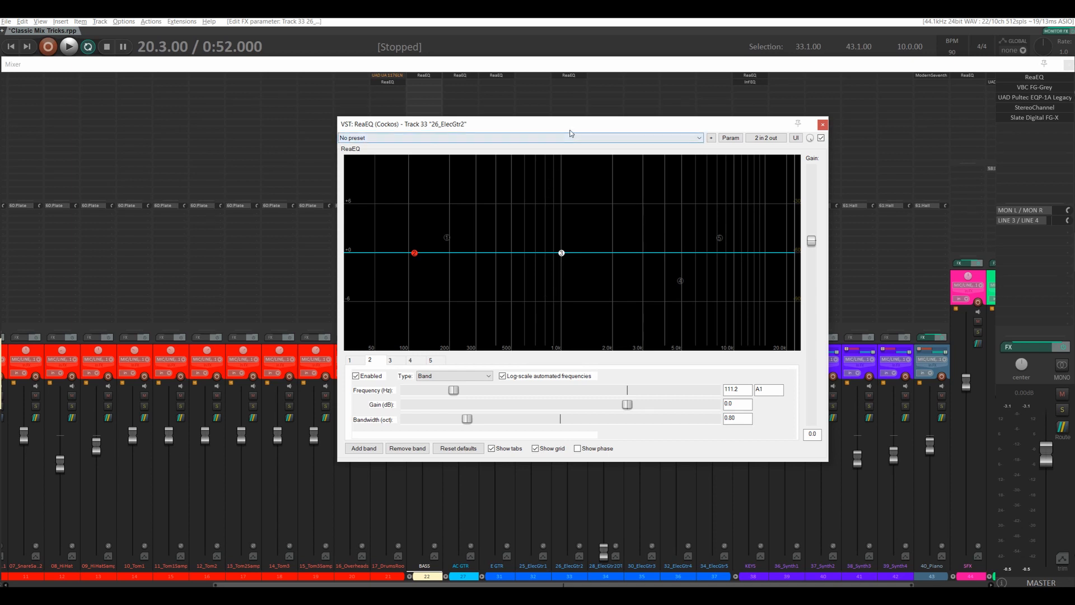
# Solo the BASS folder alongside the guitar and examine the ReaEQ spectra of BASS and 26_ElecGtr2 during playback
pyautogui.moveTo(571, 131); pyautogui.dragTo(729, 132)
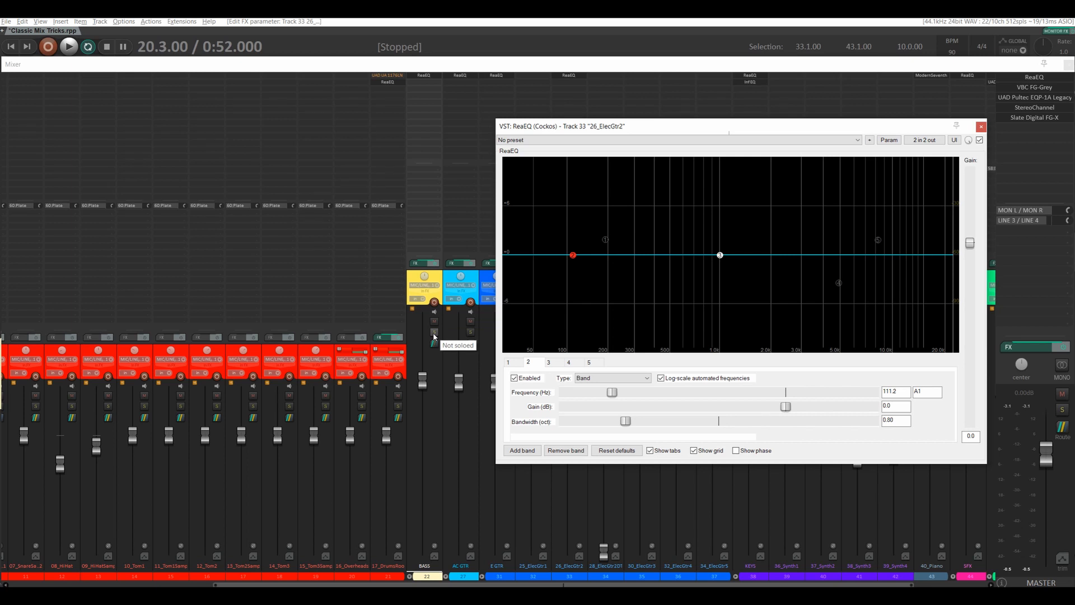
pyautogui.click(434, 334)
pyautogui.press('space')
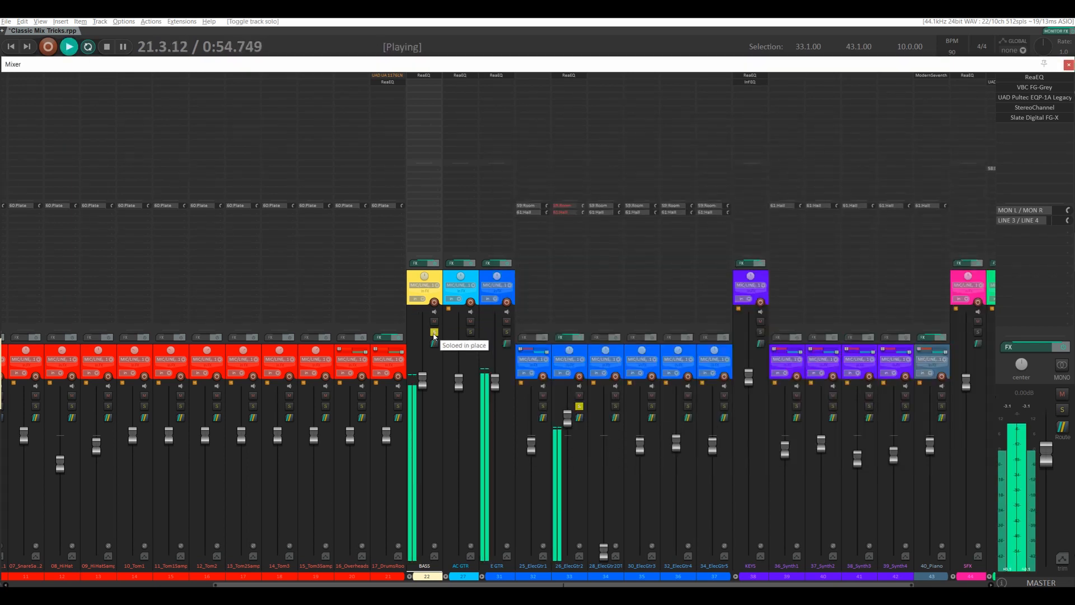
pyautogui.click(425, 75)
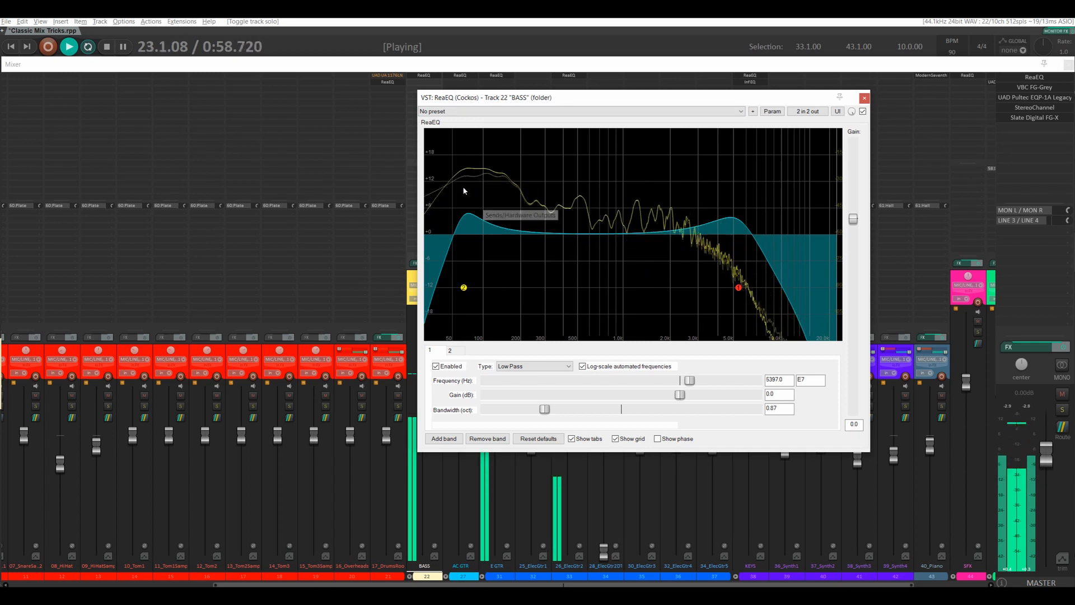
pyautogui.click(864, 98)
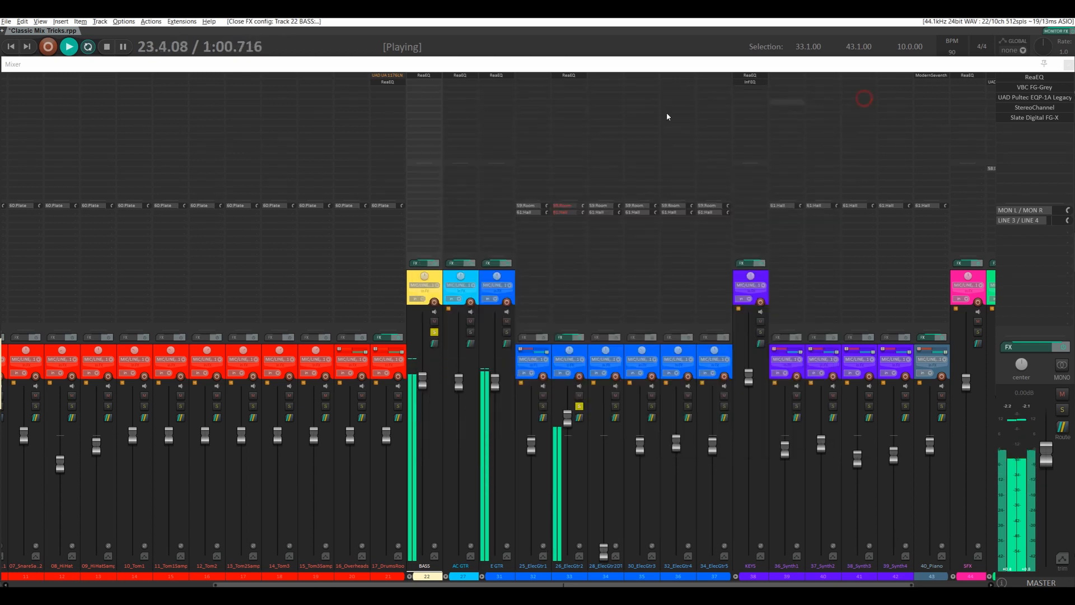
pyautogui.click(568, 75)
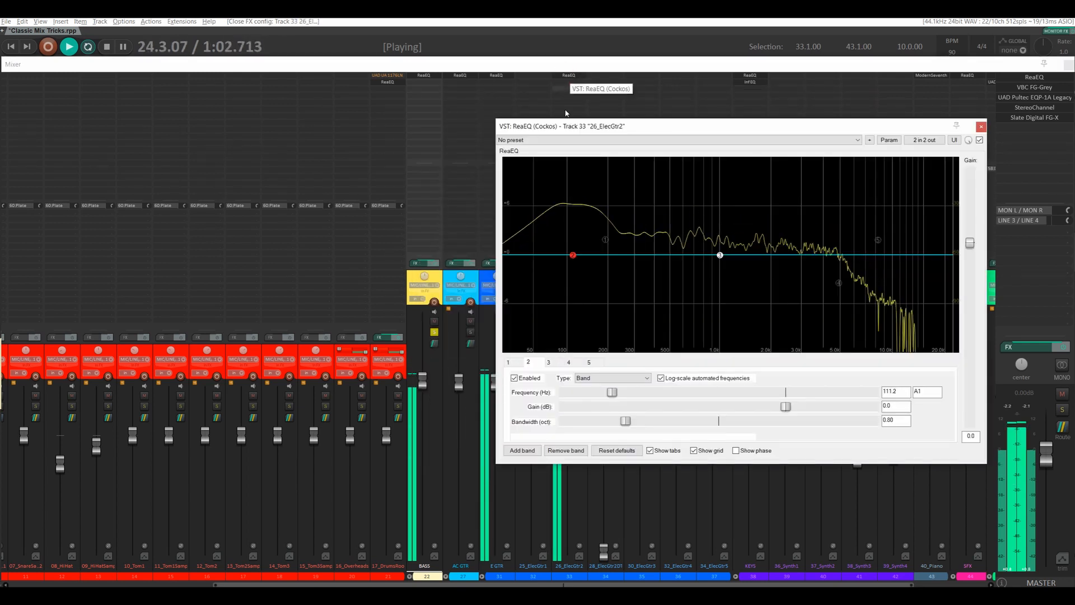
pyautogui.press('space')
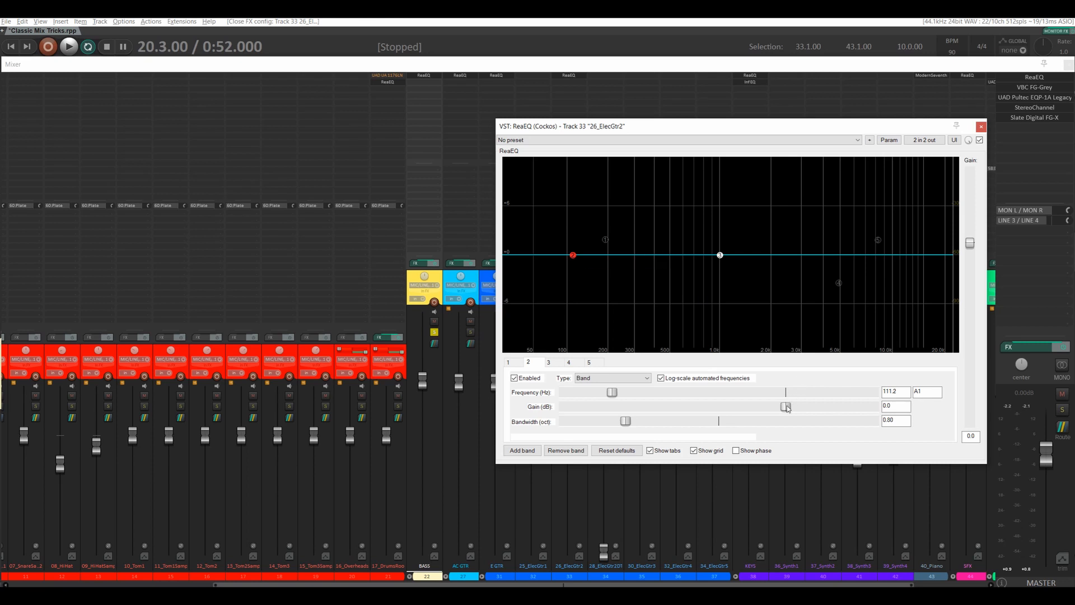
# Lower the gain of band 2 in the guitar's ReaEQ to -5.2 dB
pyautogui.moveTo(786, 407); pyautogui.dragTo(755, 410)
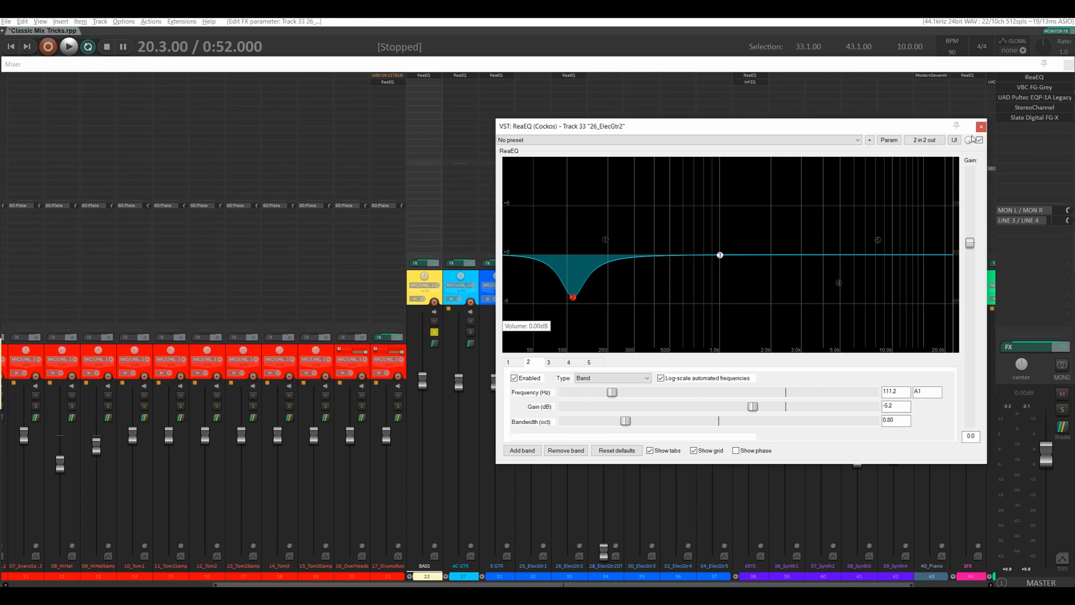
pyautogui.click(923, 128)
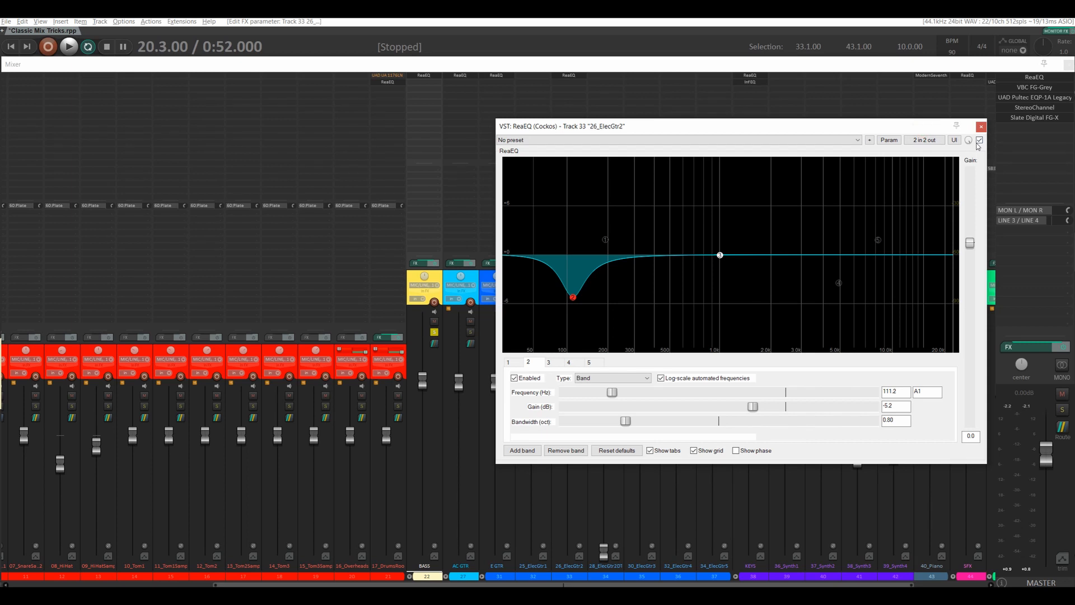
# Play guitar and bass together and compare the sound with the guitar's ReaEQ bypassed and active
pyautogui.press('space')
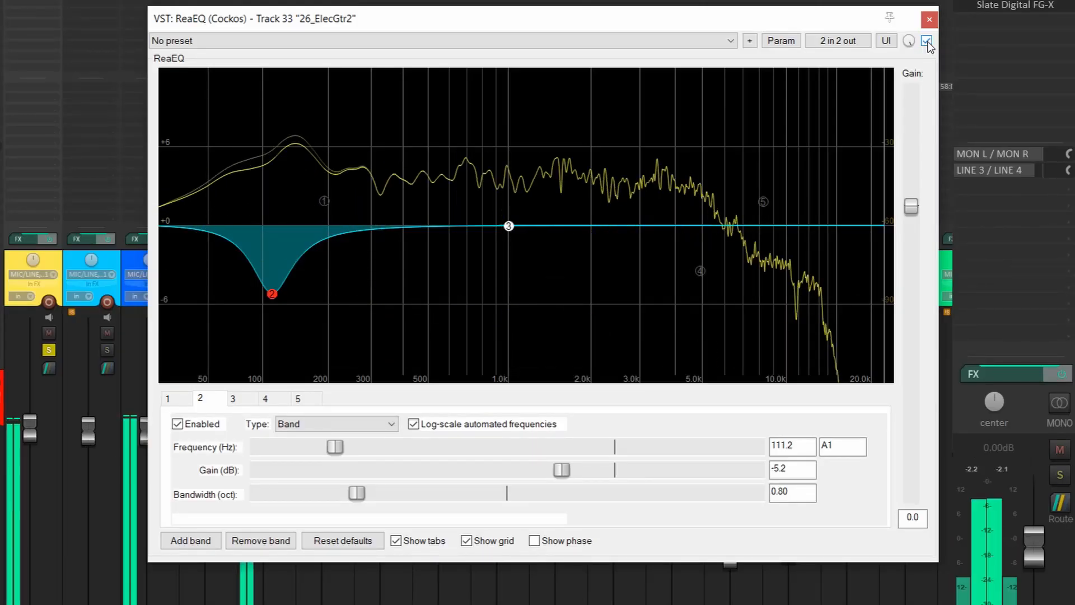
pyautogui.click(926, 40)
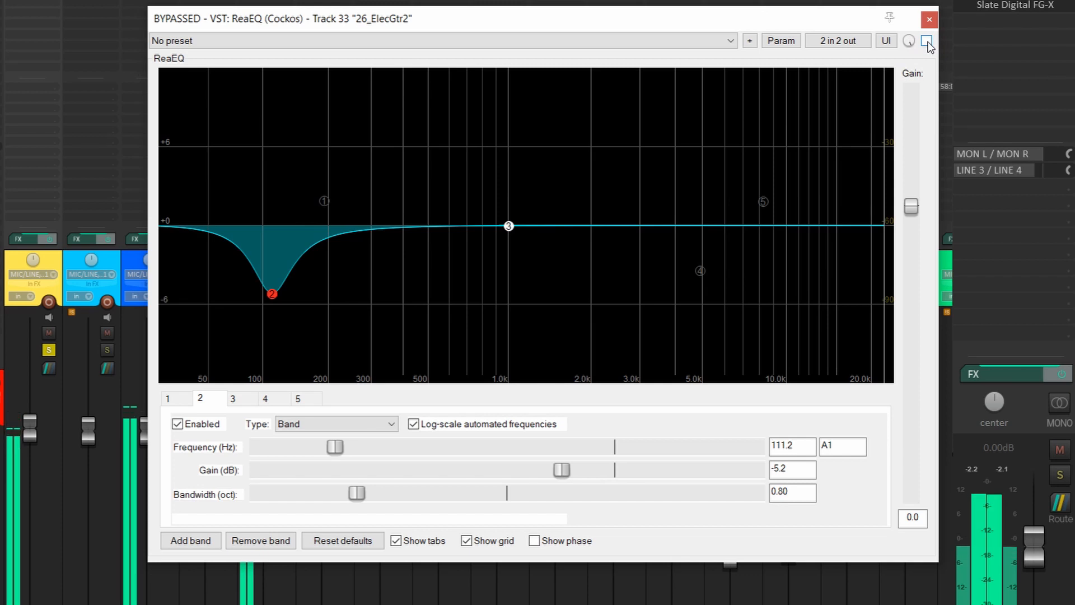
pyautogui.click(926, 42)
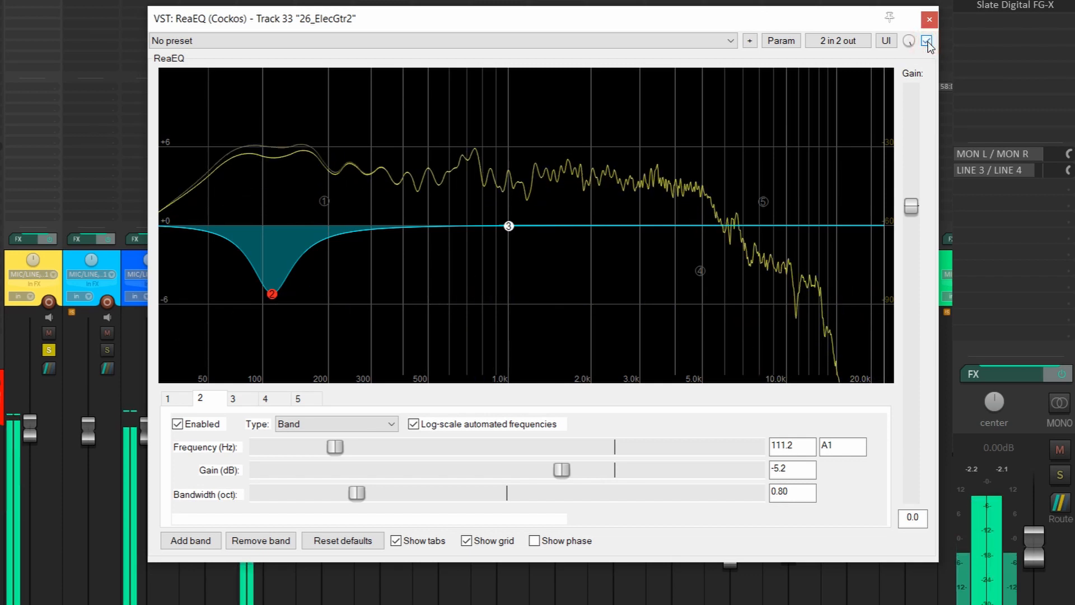
pyautogui.click(927, 41)
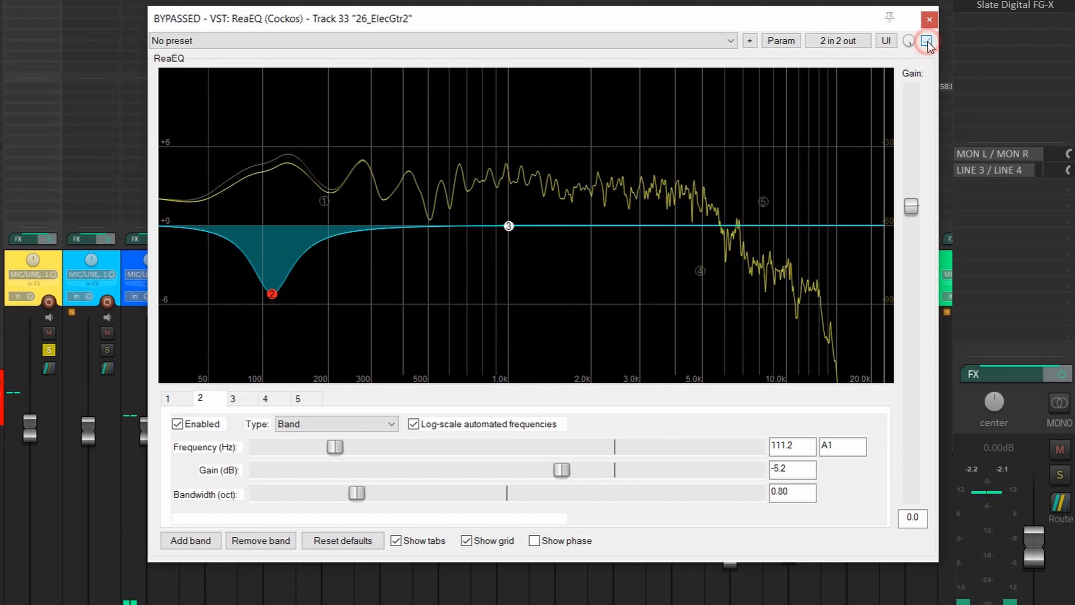
pyautogui.click(926, 41)
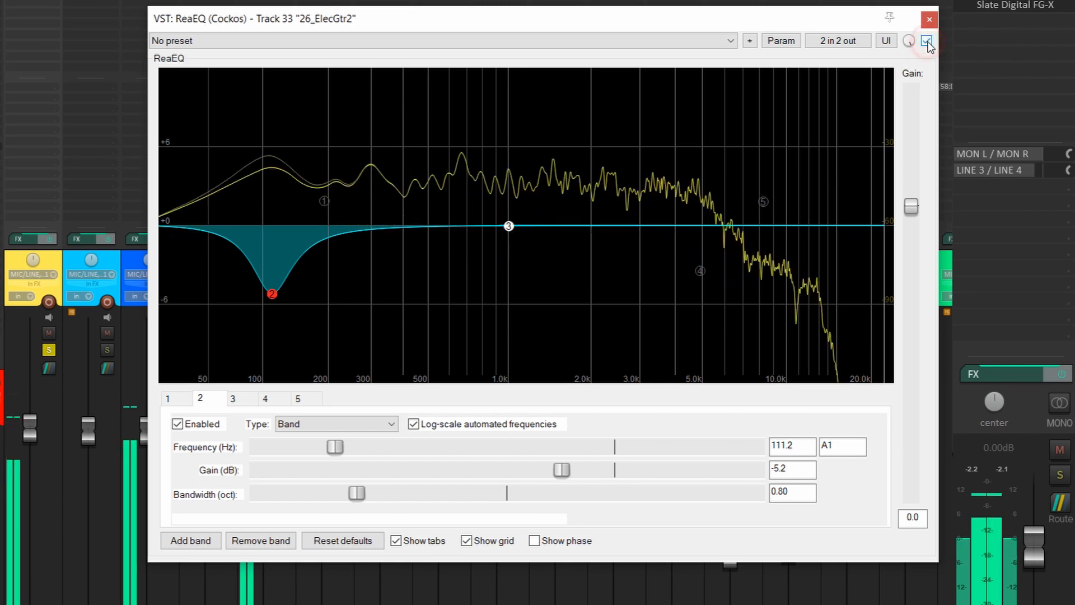
pyautogui.press('space')
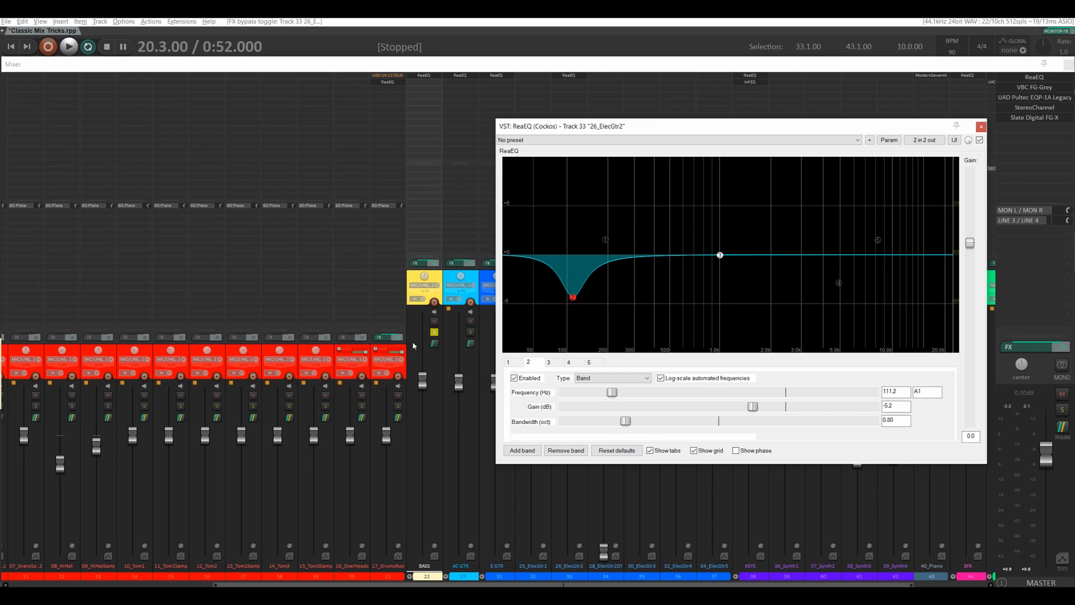
# Unsolo the BASS folder and reopen the ReaEQ window of 26_ElecGtr2
pyautogui.click(434, 334)
pyautogui.press('Escape')
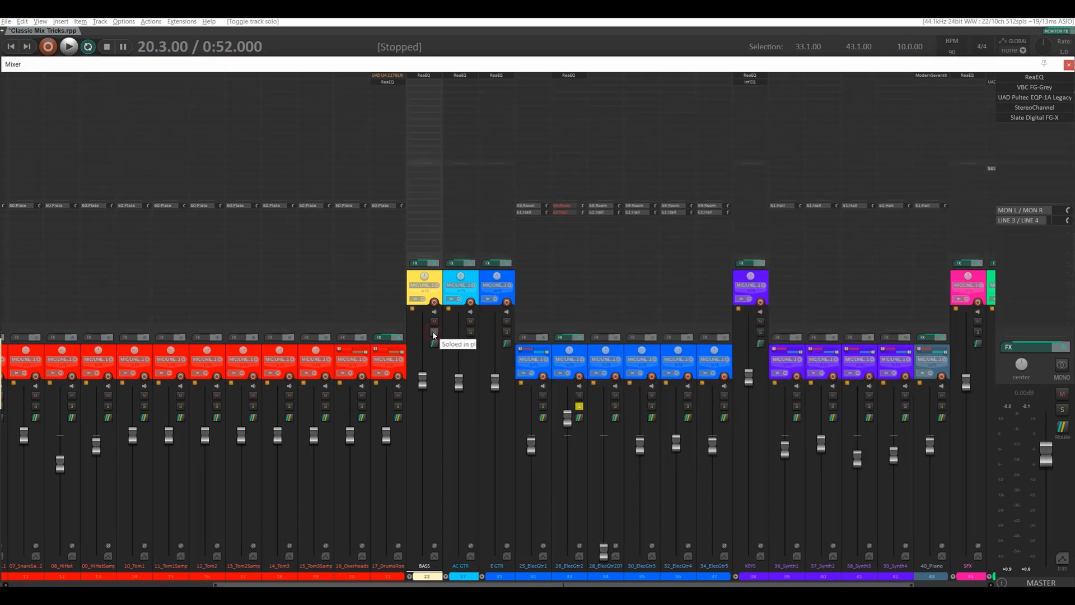
pyautogui.click(569, 76)
pyautogui.moveTo(612, 126); pyautogui.dragTo(489, 124)
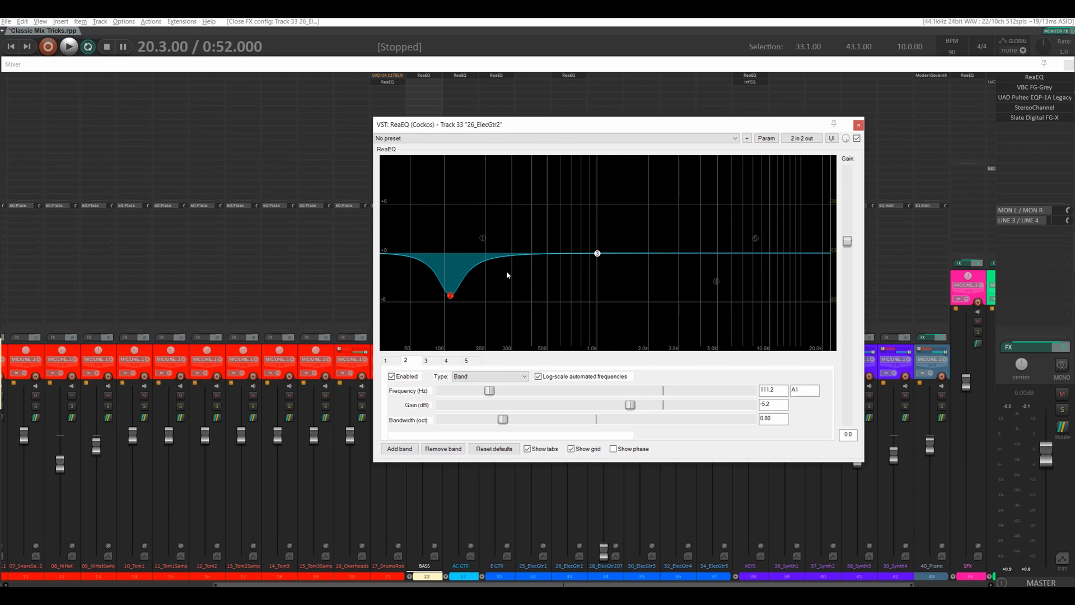
# Play the guitar without the bass and compare it with its ReaEQ bypassed and active
pyautogui.press('space')
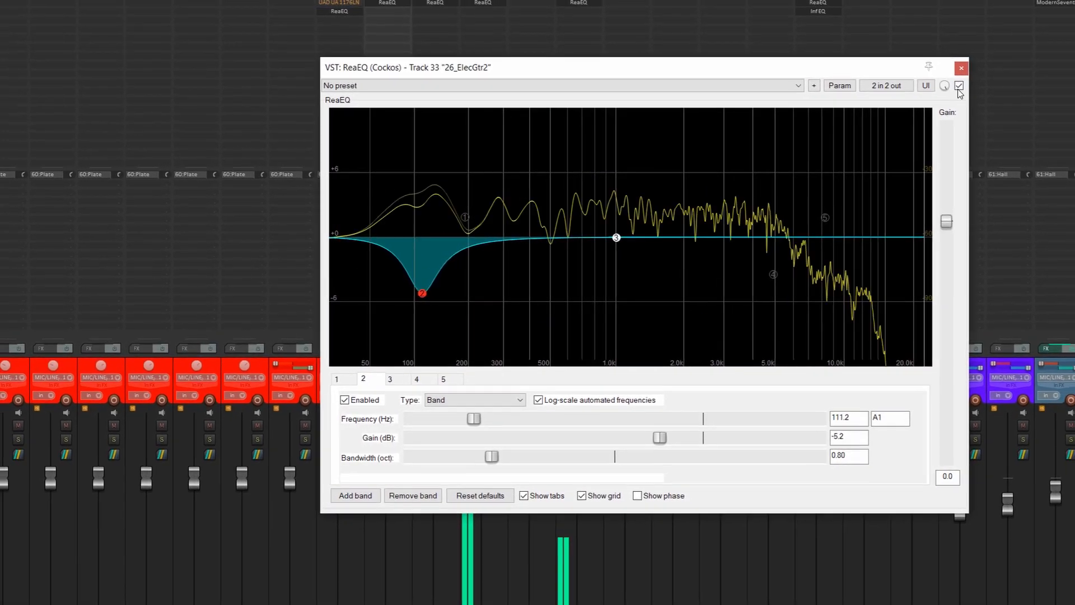
pyautogui.click(959, 86)
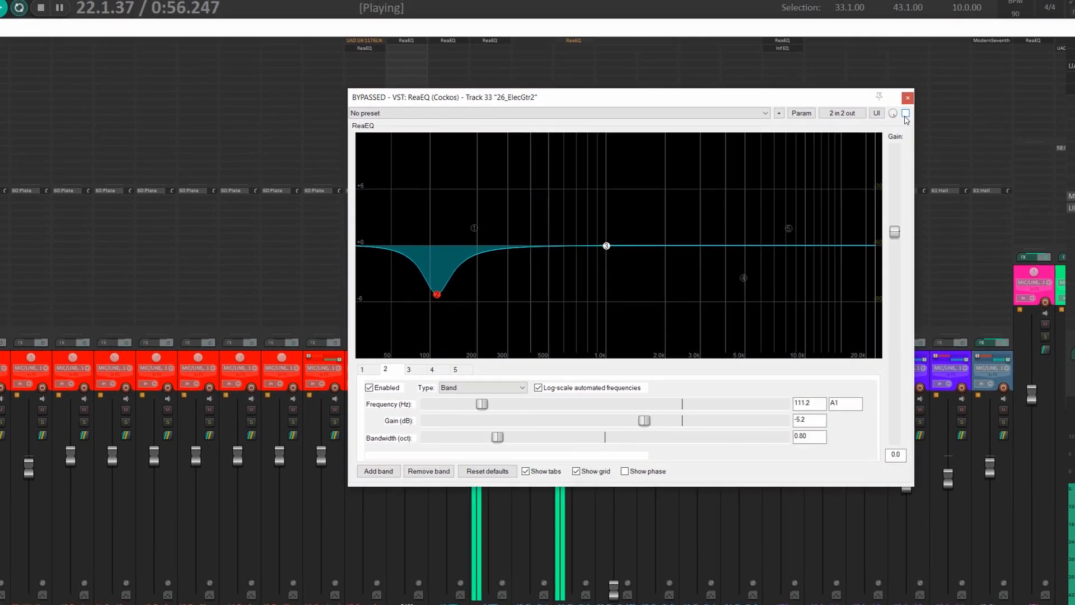
pyautogui.click(905, 113)
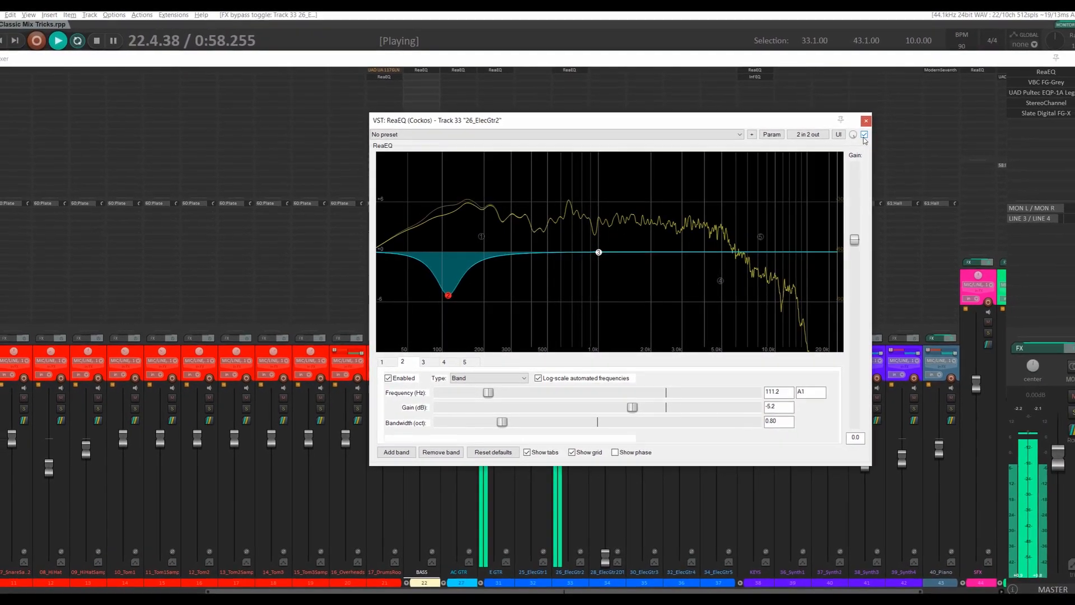
pyautogui.press('space')
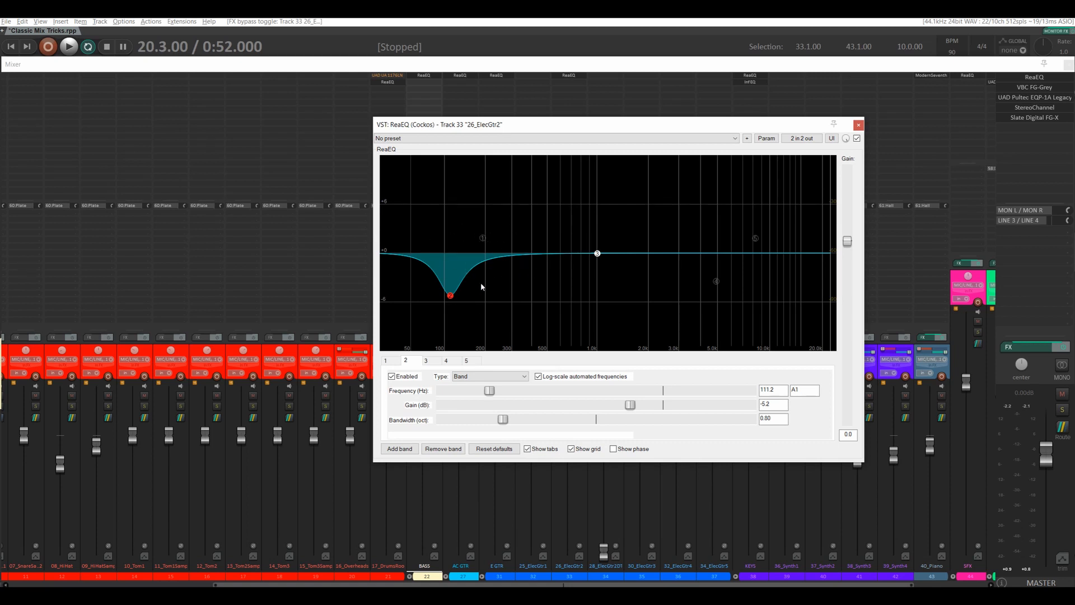
# Enable band 1 at 191.5 Hz in the guitar's ReaEQ and narrow band 2's bandwidth to 0.59 octaves
pyautogui.doubleClick(483, 238)
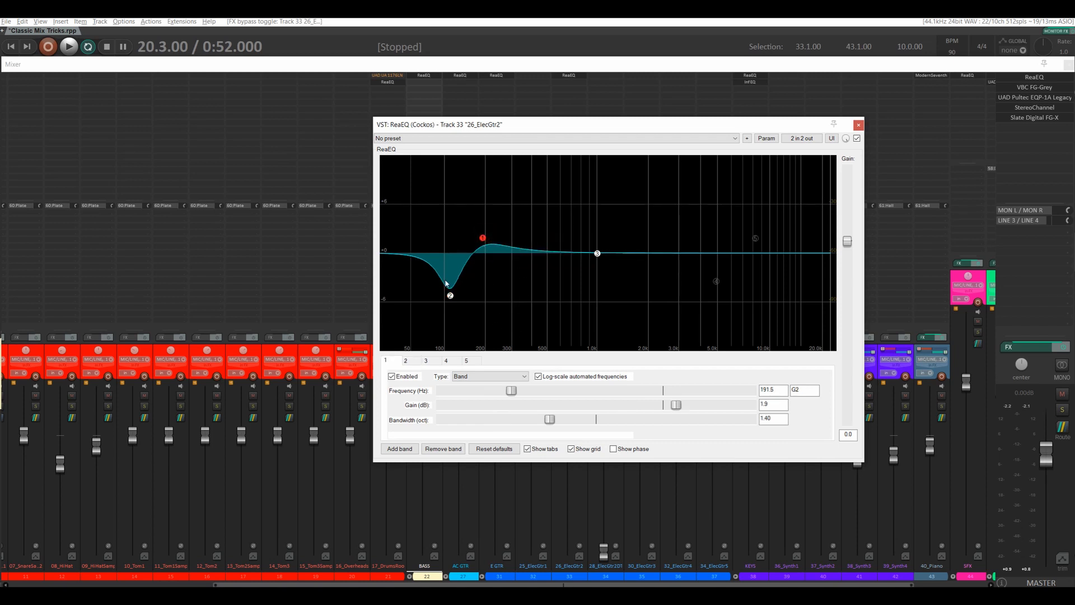
pyautogui.click(452, 298)
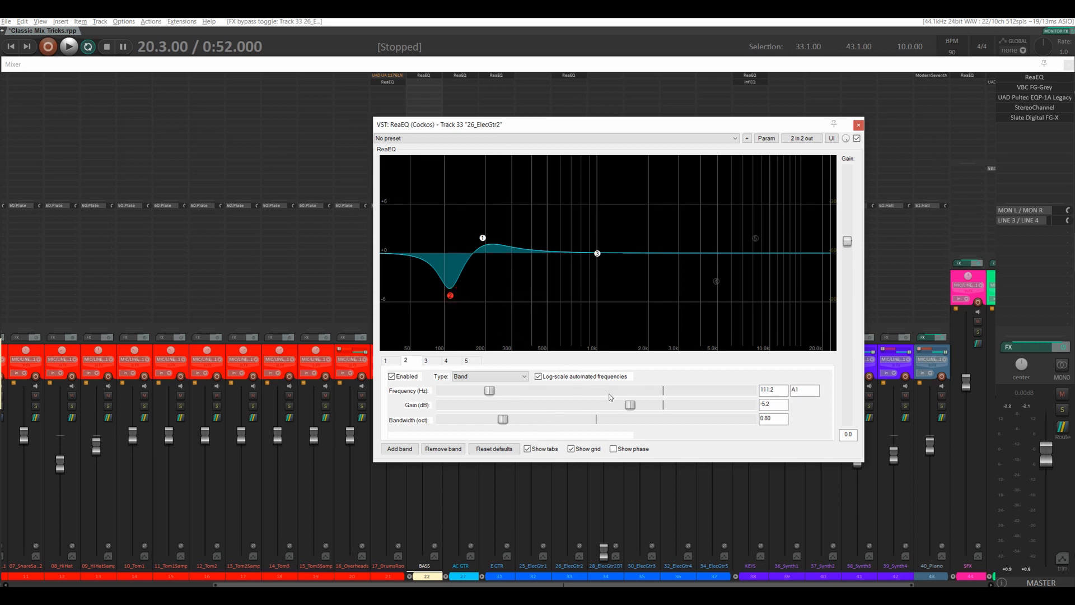
pyautogui.moveTo(506, 421); pyautogui.dragTo(487, 420)
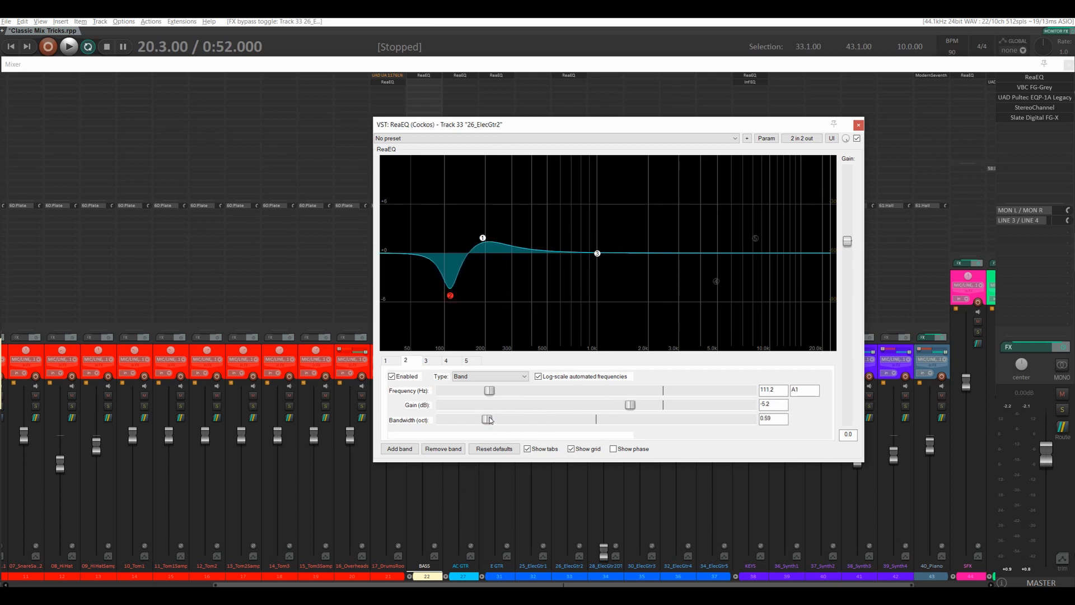
# Raise the gain of band 1 in the guitar's ReaEQ to 2.5 dB
pyautogui.click(482, 238)
pyautogui.moveTo(481, 240); pyautogui.dragTo(480, 238)
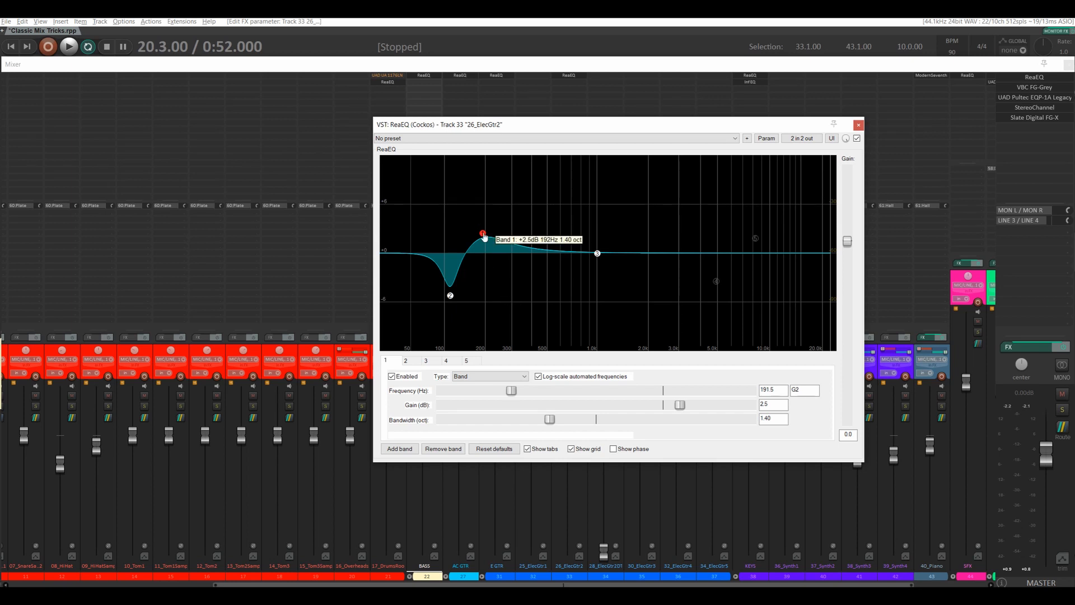
# Play the soloed guitar and compare it with its ReaEQ bypassed and active
pyautogui.press('space')
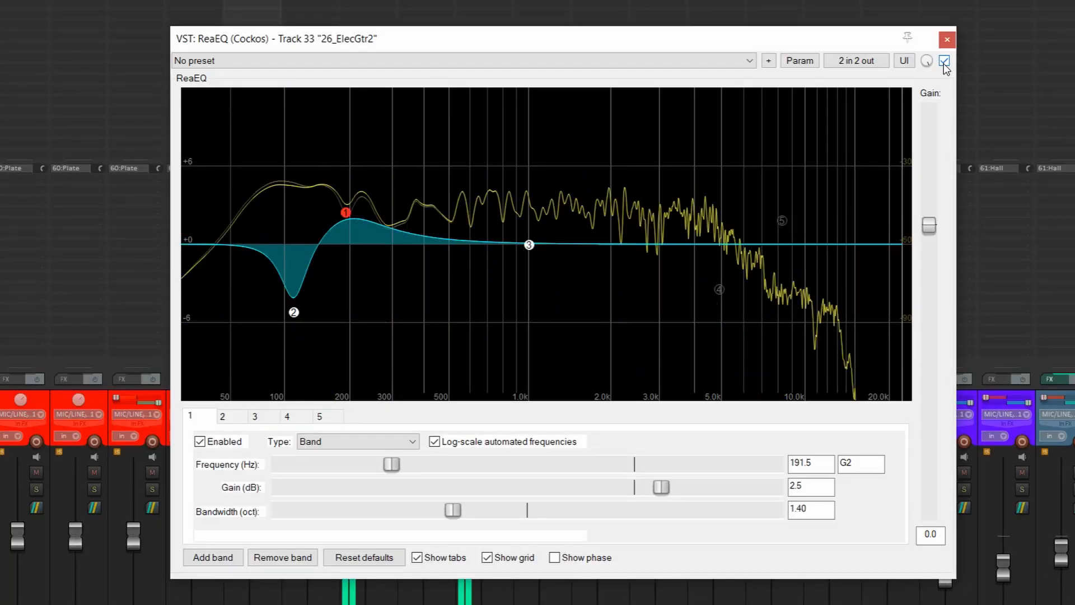
pyautogui.click(944, 61)
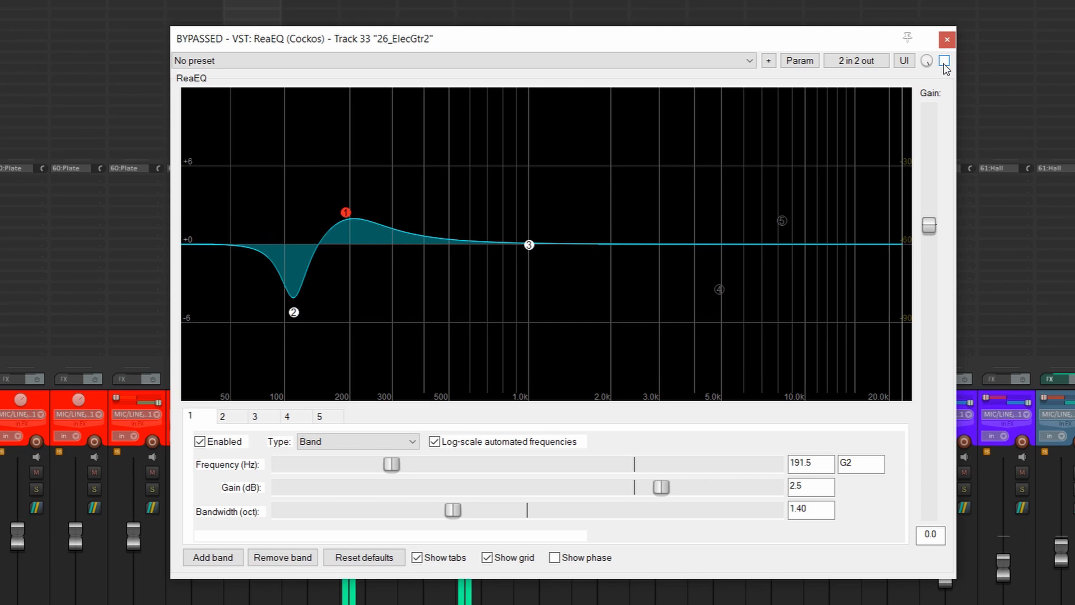
pyautogui.click(945, 61)
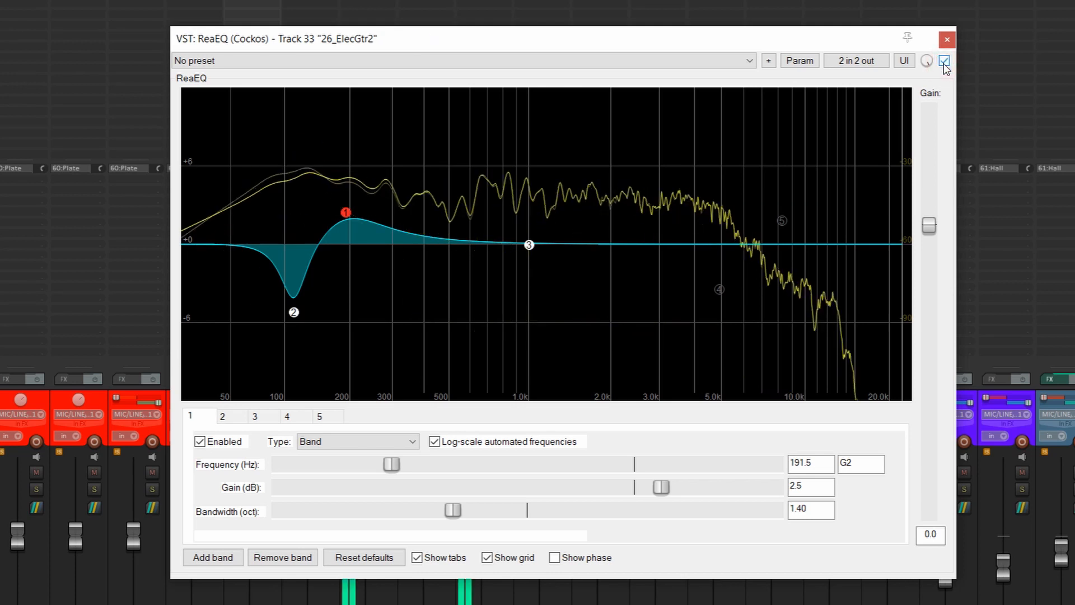
pyautogui.press('space')
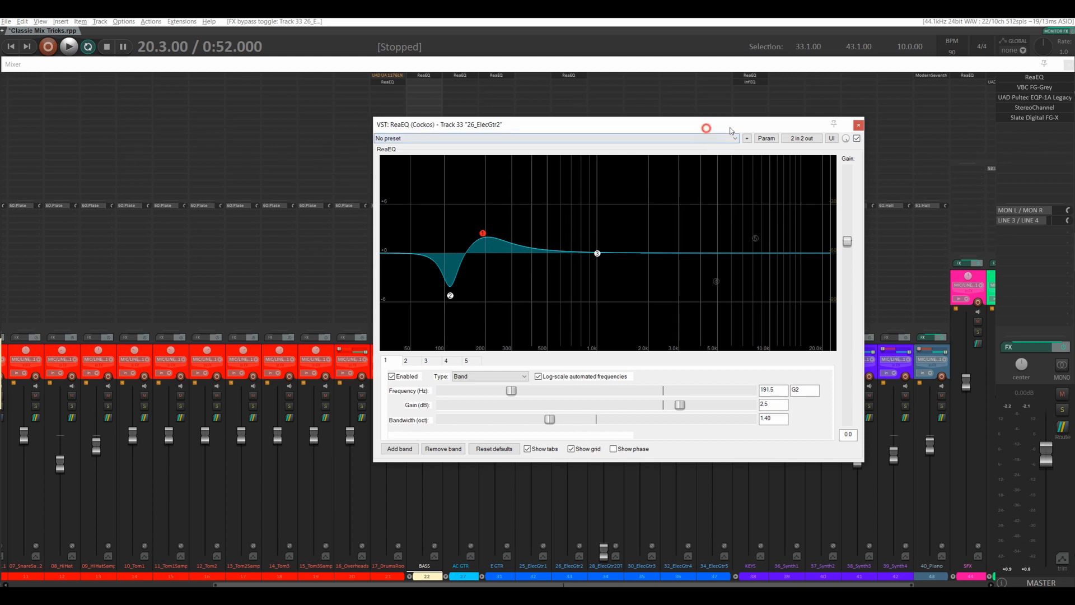
# Solo the BASS folder alongside 26_ElecGtr2 and compare playback with the guitar's ReaEQ bypassed and active
pyautogui.moveTo(703, 125); pyautogui.dragTo(845, 118)
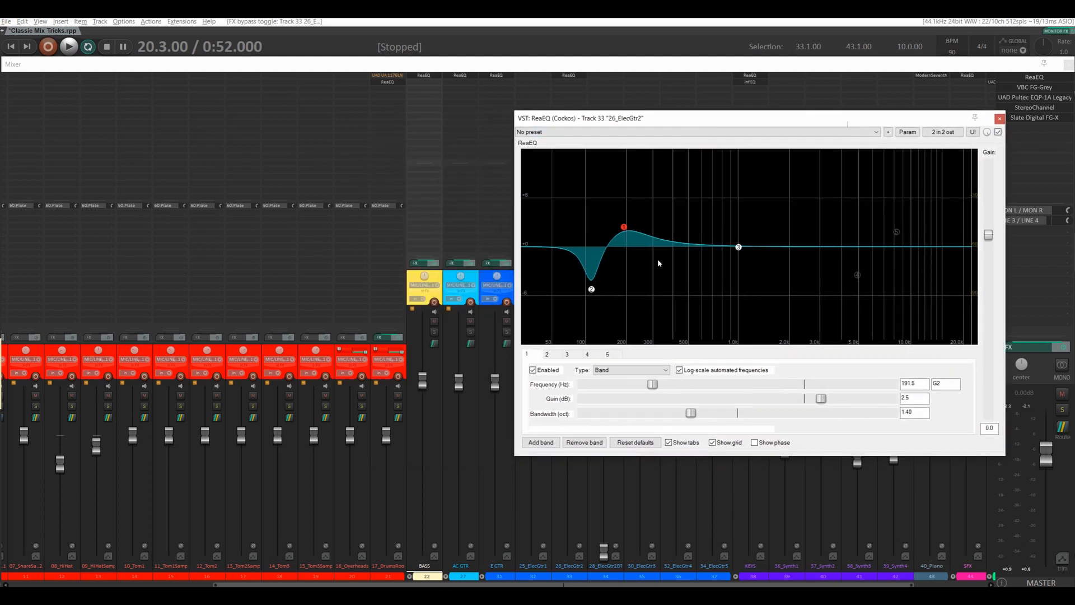
pyautogui.click(434, 331)
pyautogui.press('space')
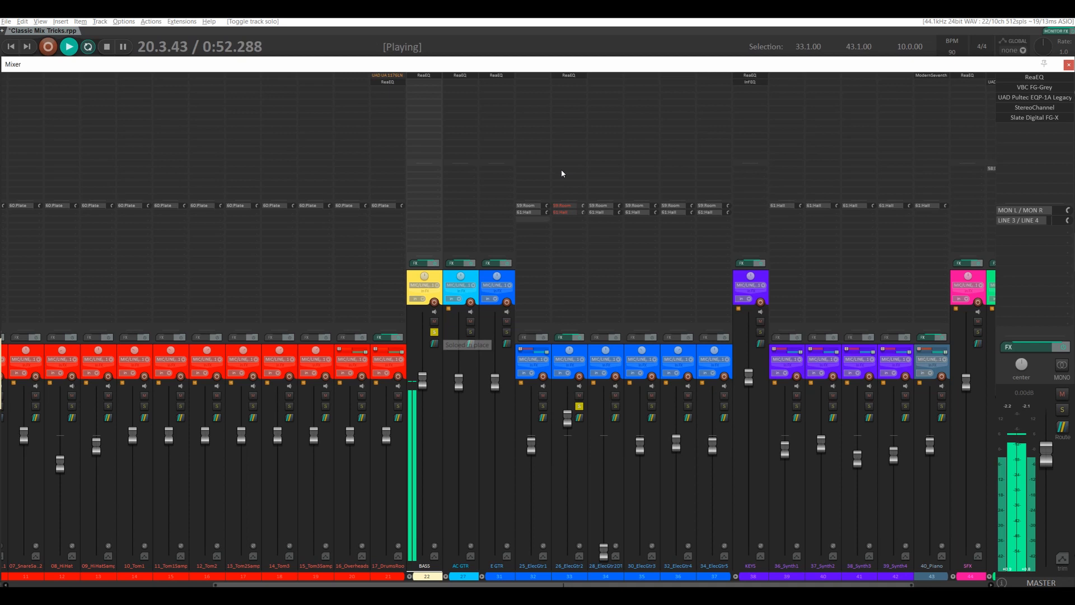
pyautogui.click(572, 75)
pyautogui.click(571, 76)
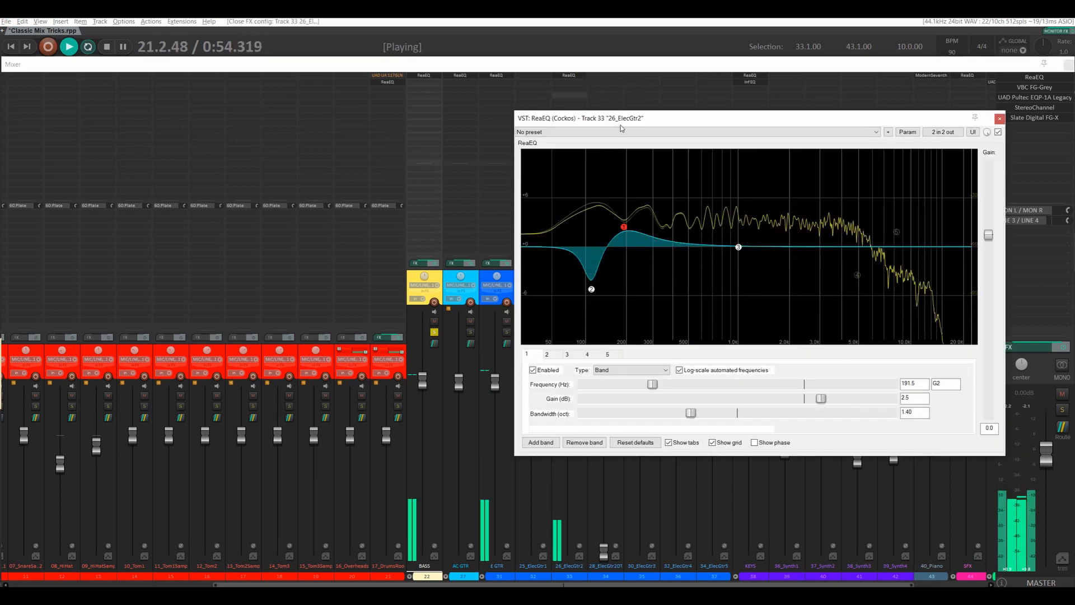
pyautogui.click(998, 133)
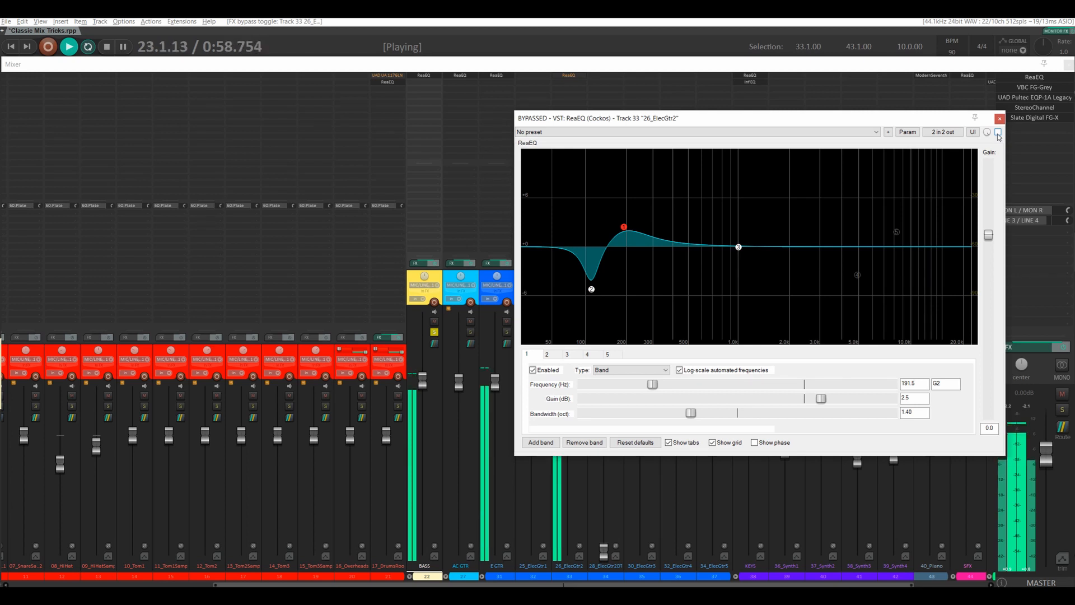
pyautogui.click(998, 133)
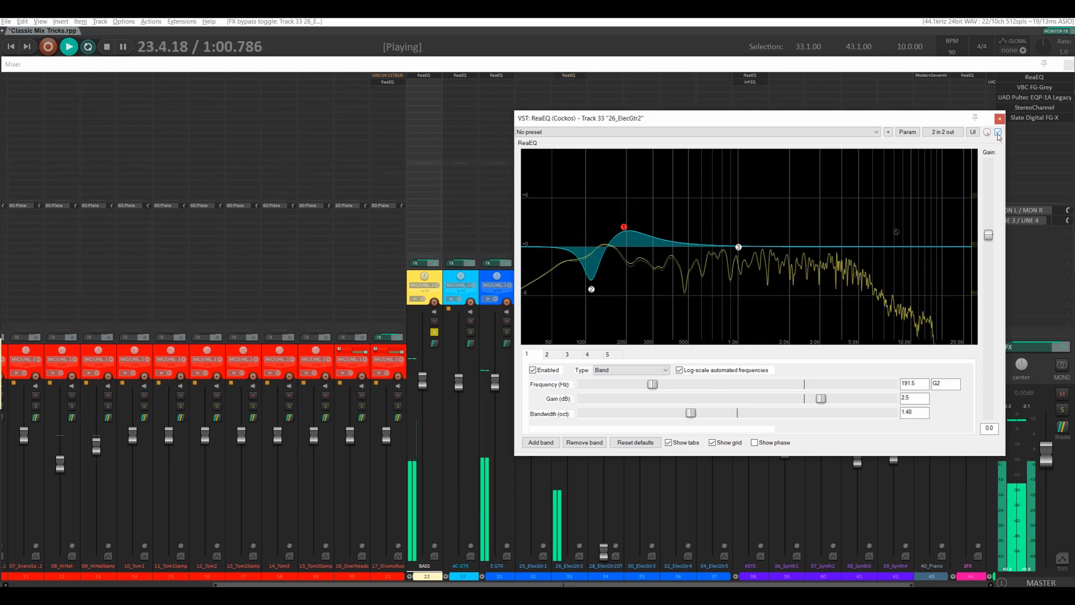
pyautogui.press('space')
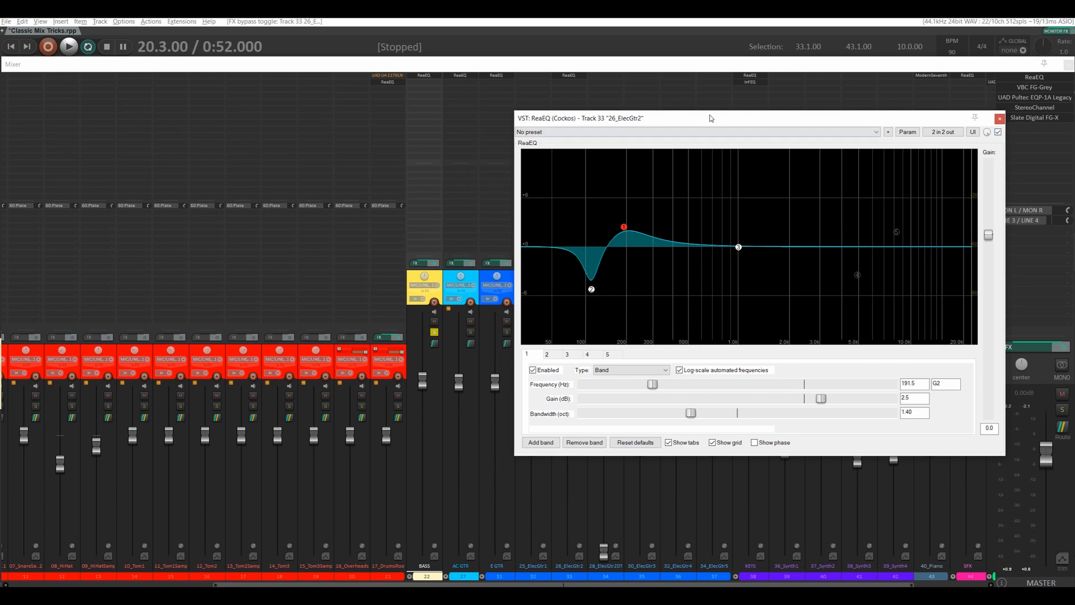
# Unsolo the BASS folder, select the 26_ElecGtr2 track and reopen its ReaEQ window over the middle of the mixer
pyautogui.moveTo(710, 118); pyautogui.dragTo(269, 136)
pyautogui.click(434, 333)
pyautogui.click(435, 335)
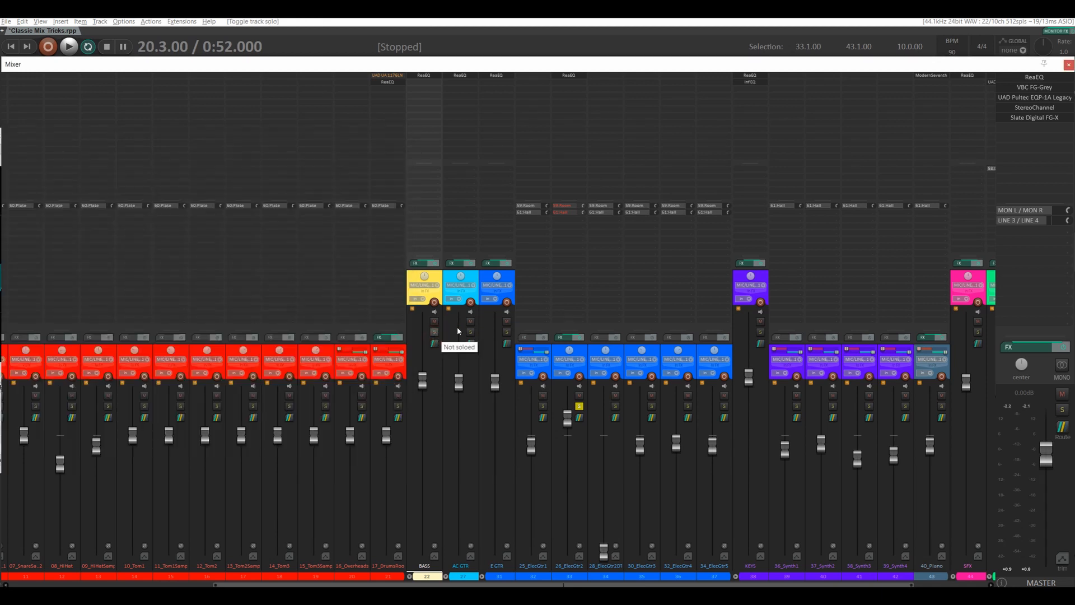
pyautogui.click(583, 355)
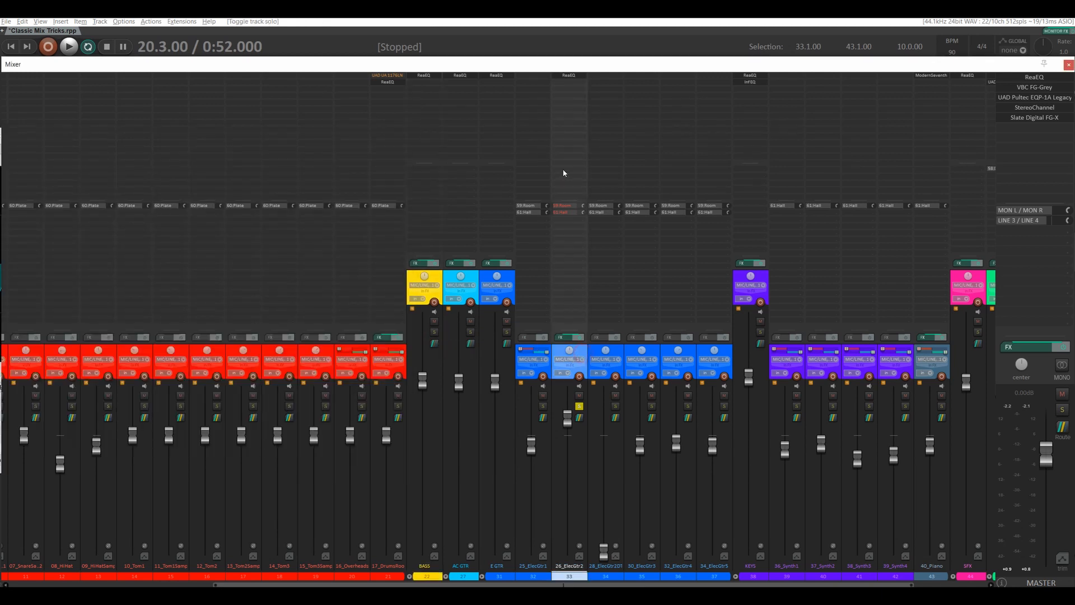
pyautogui.click(569, 76)
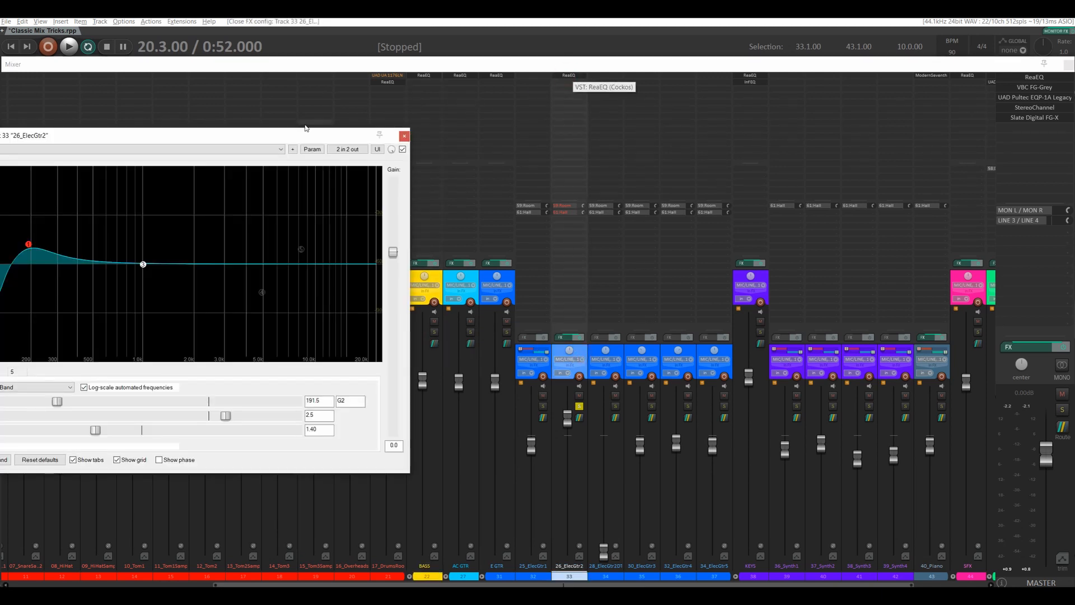
pyautogui.moveTo(258, 136); pyautogui.dragTo(609, 112)
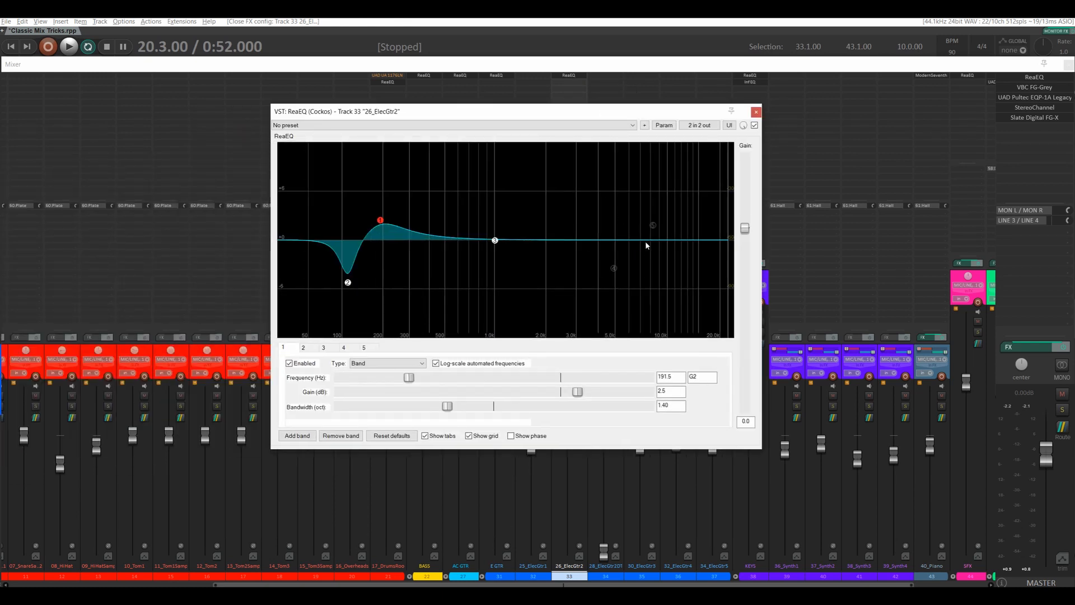
# Enable band 4 as a -3.4 dB cut at 4917.2 Hz and compare playback with the band off and on
pyautogui.click(614, 268)
pyautogui.press('space')
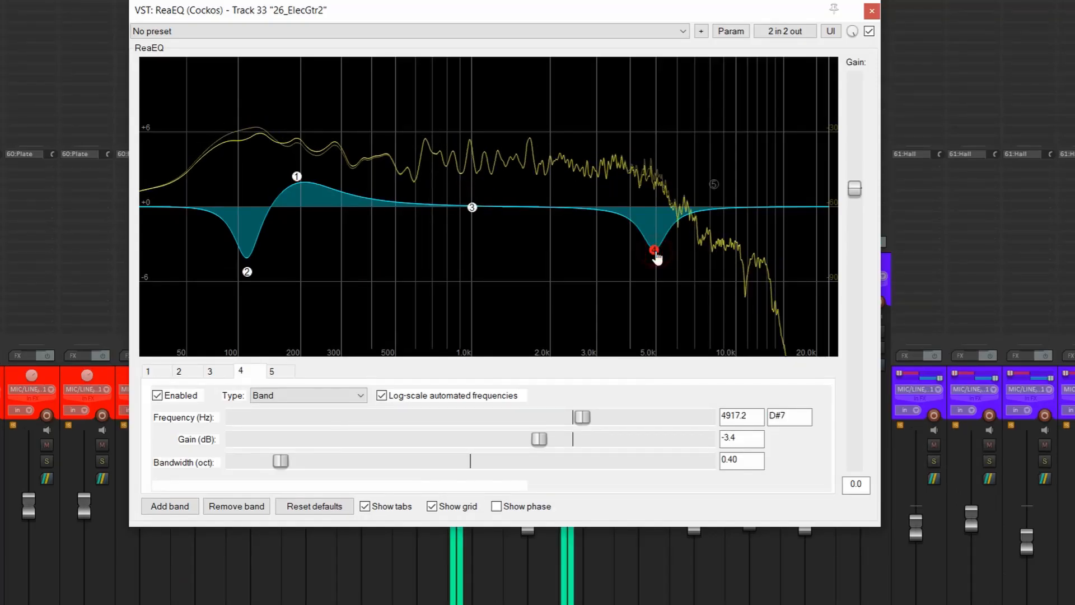
pyautogui.doubleClick(655, 252)
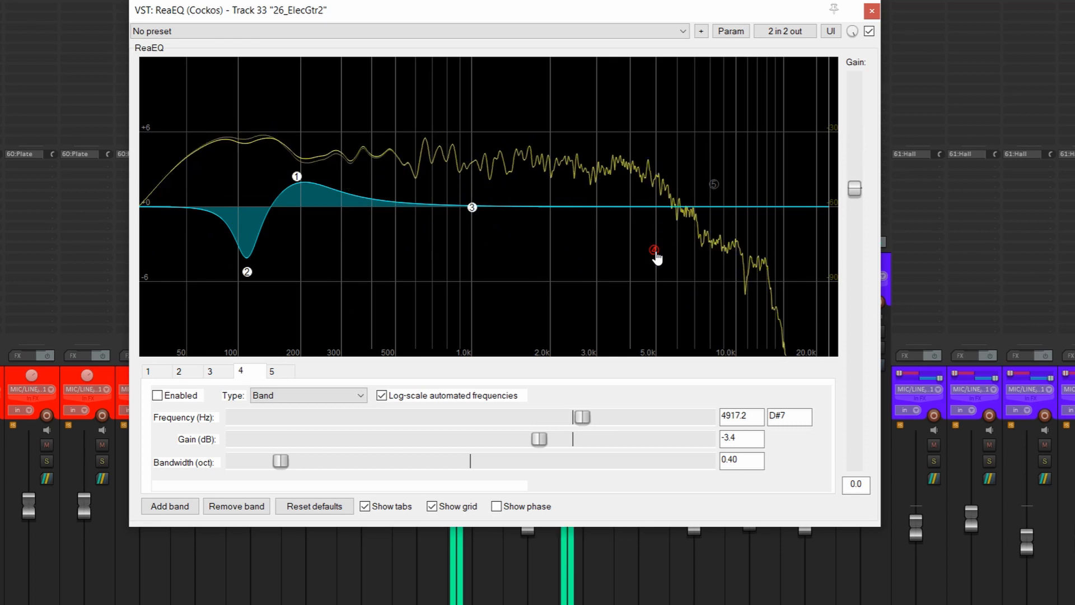
pyautogui.doubleClick(655, 252)
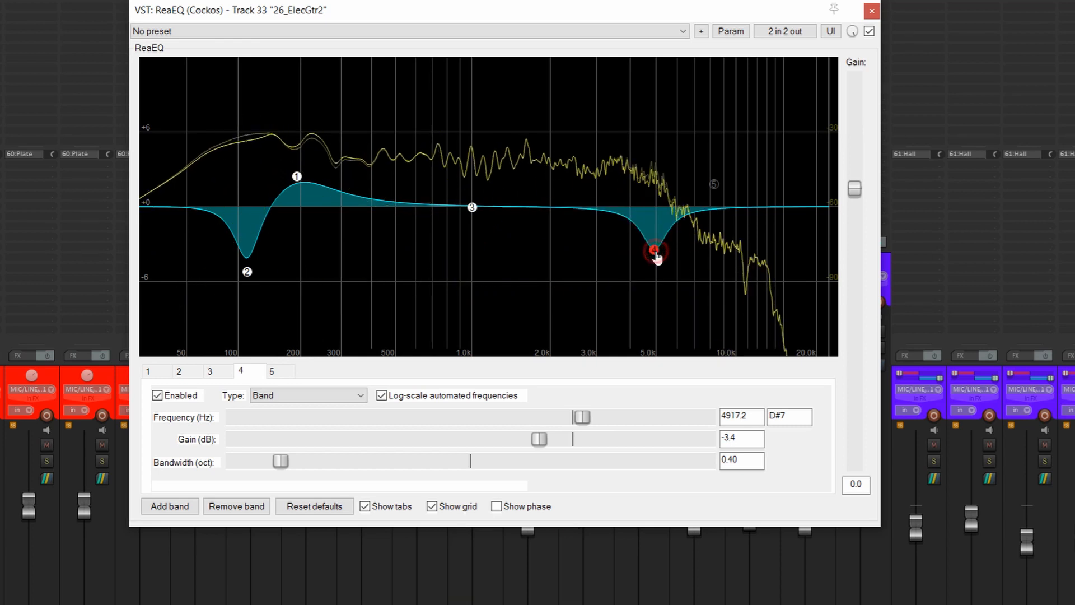
pyautogui.doubleClick(655, 252)
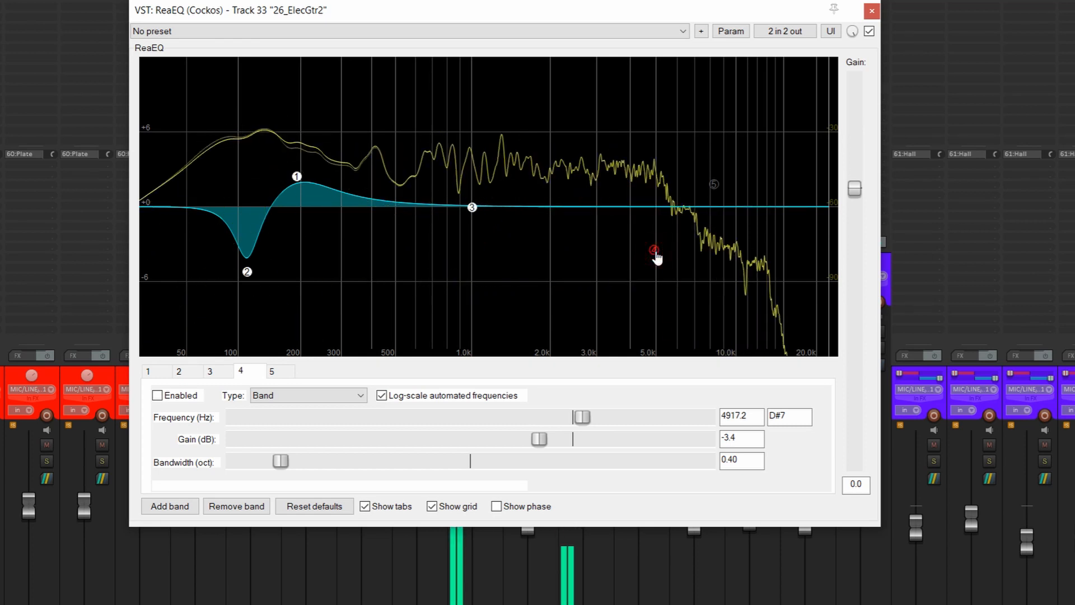
pyautogui.doubleClick(655, 252)
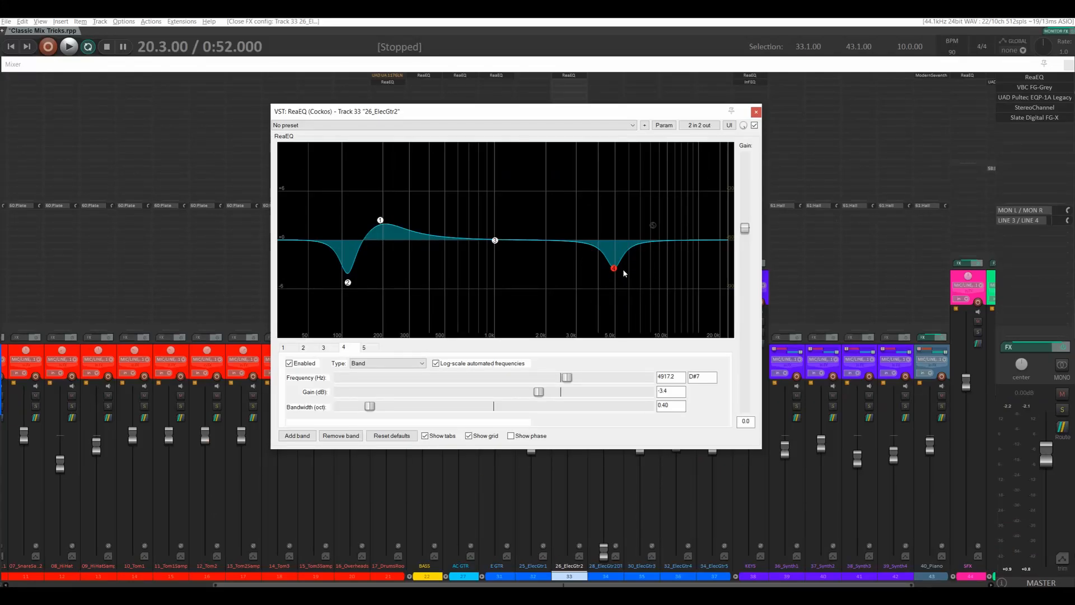
# Lower band 4's gain to -5.4 dB and compare playback with the band off and on
pyautogui.moveTo(616, 270)
pyautogui.moveTo(538, 395); pyautogui.dragTo(525, 398)
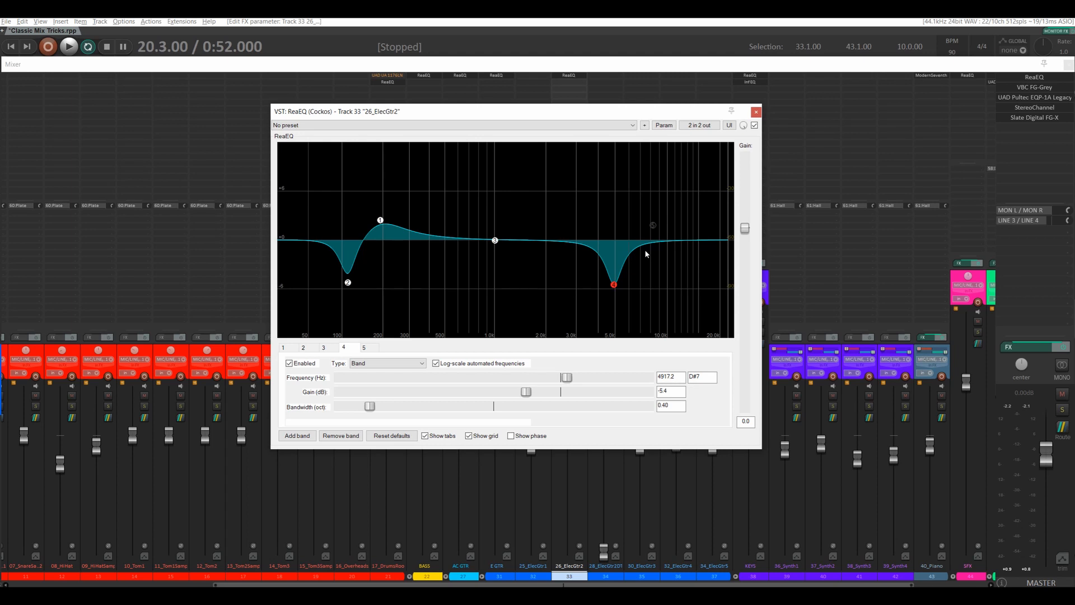
pyautogui.press('space')
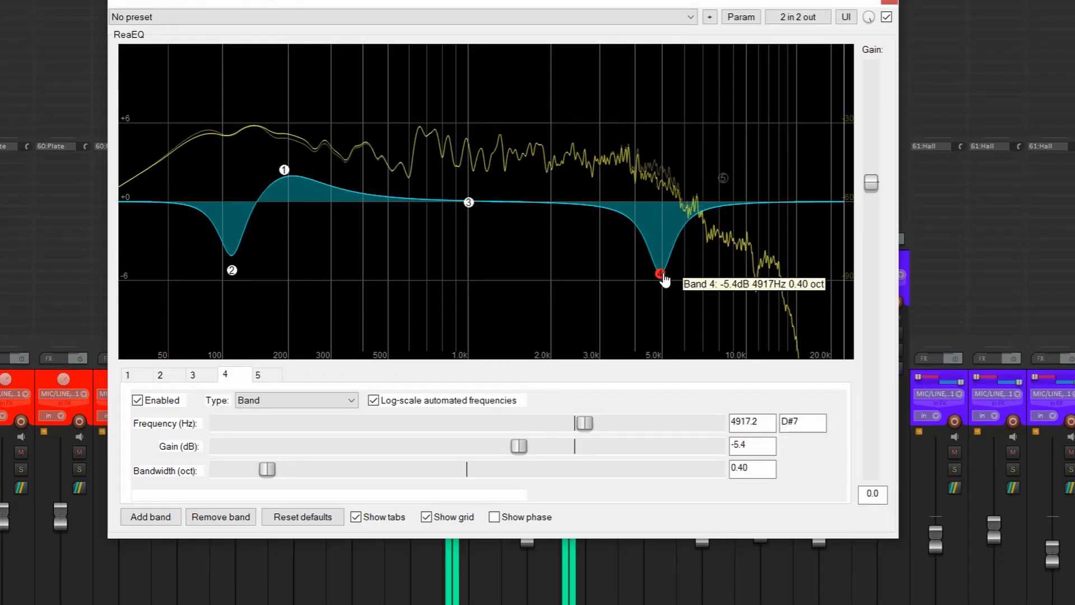
pyautogui.click(137, 402)
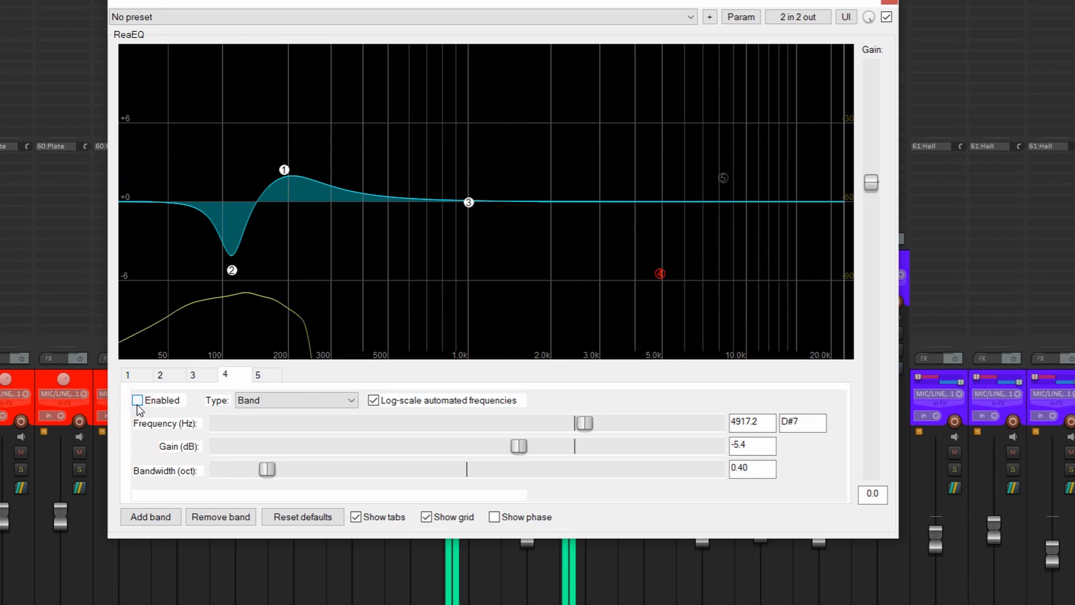
pyautogui.click(137, 401)
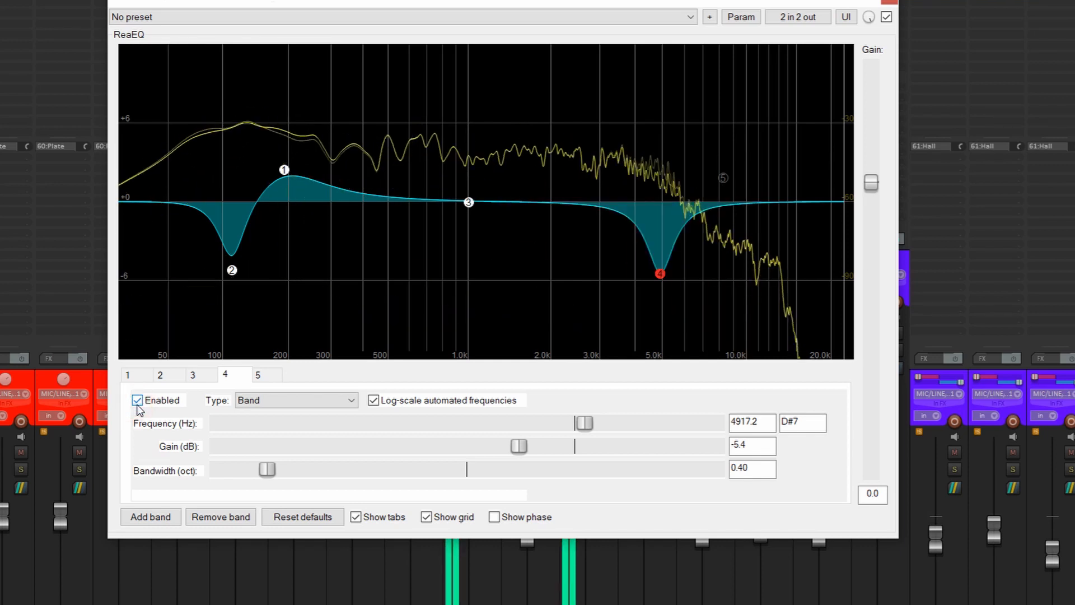
pyautogui.press('space')
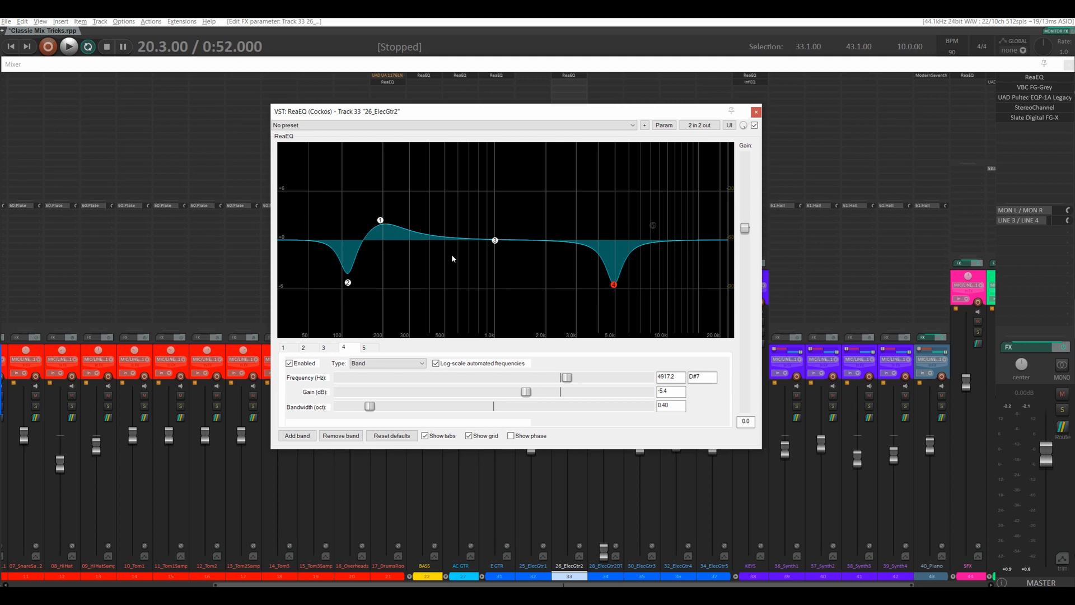
# Enable band 5 as a 2.3 dB boost at 8275.3 Hz and raise band 4's gain for a shallower cut
pyautogui.doubleClick(653, 228)
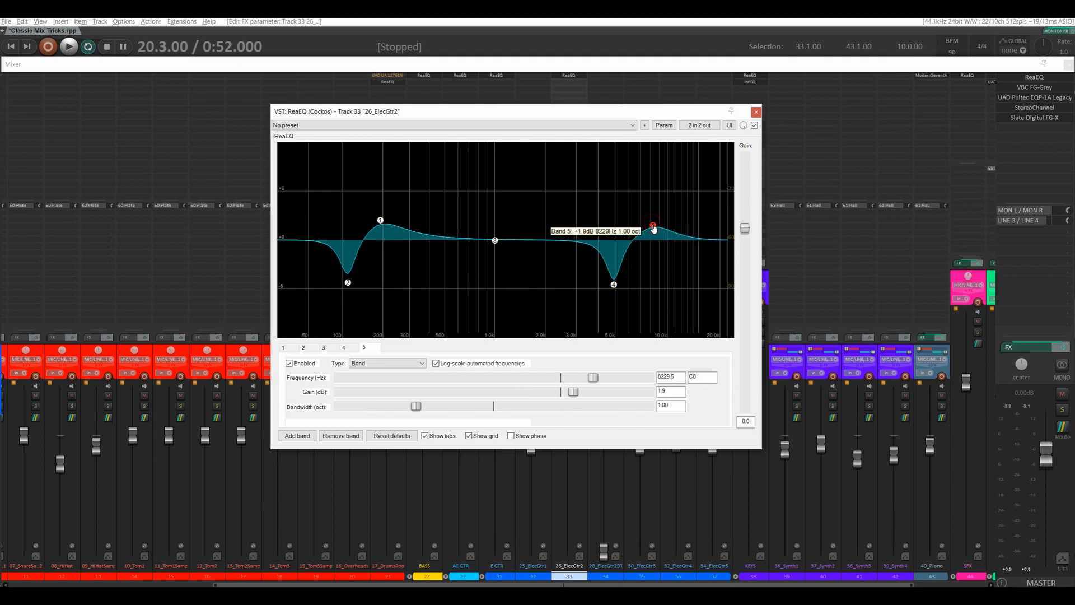
pyautogui.moveTo(654, 226); pyautogui.dragTo(654, 223)
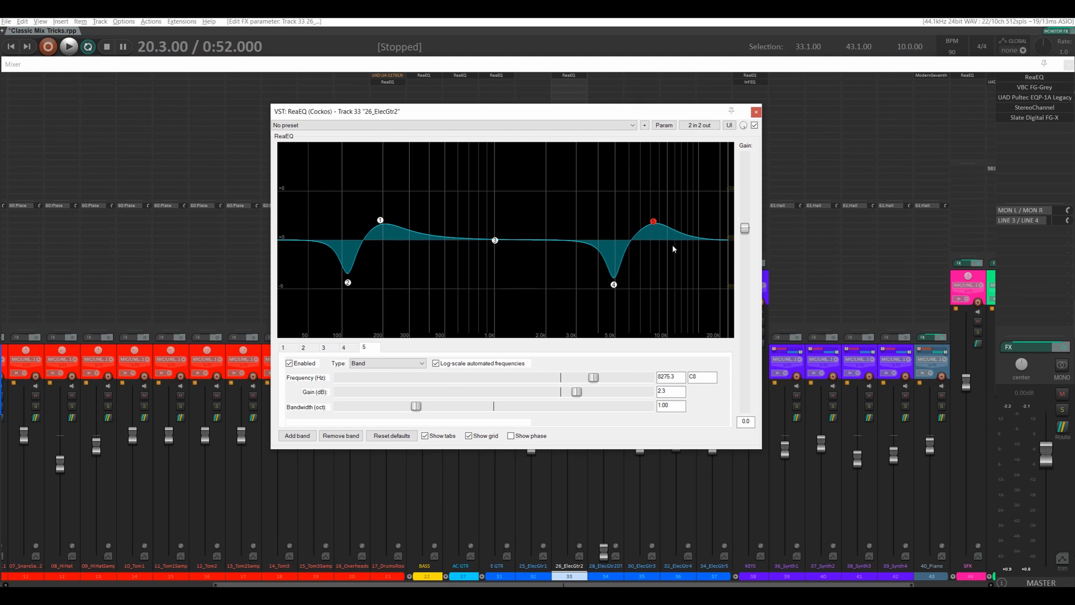
pyautogui.click(614, 285)
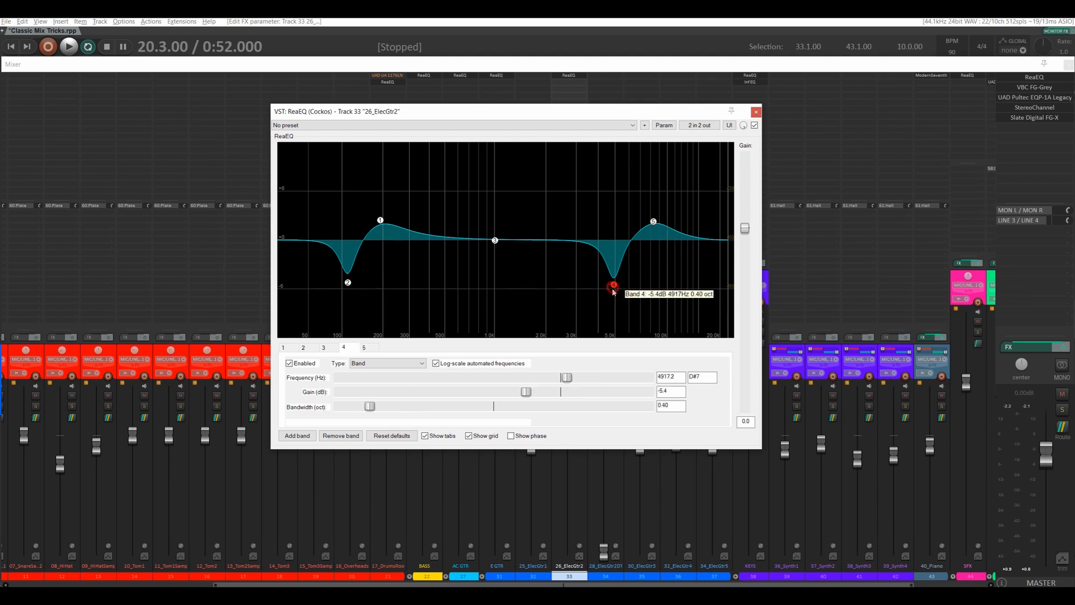
pyautogui.moveTo(526, 391); pyautogui.dragTo(534, 395)
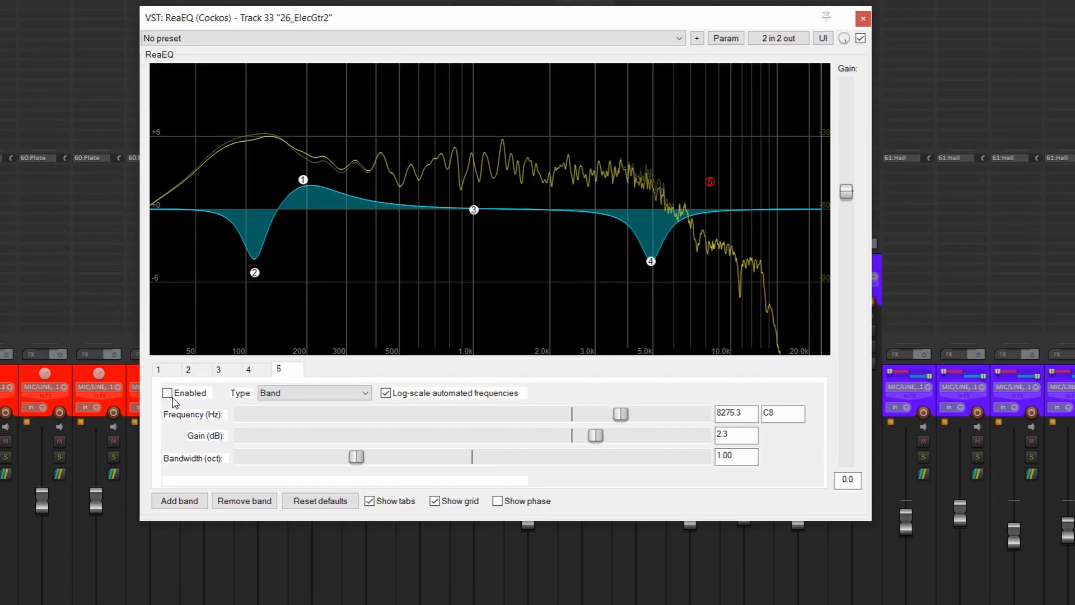
# Compare the guitar's playback with the 8275.3 Hz boost of band 5 off and on
pyautogui.click(170, 397)
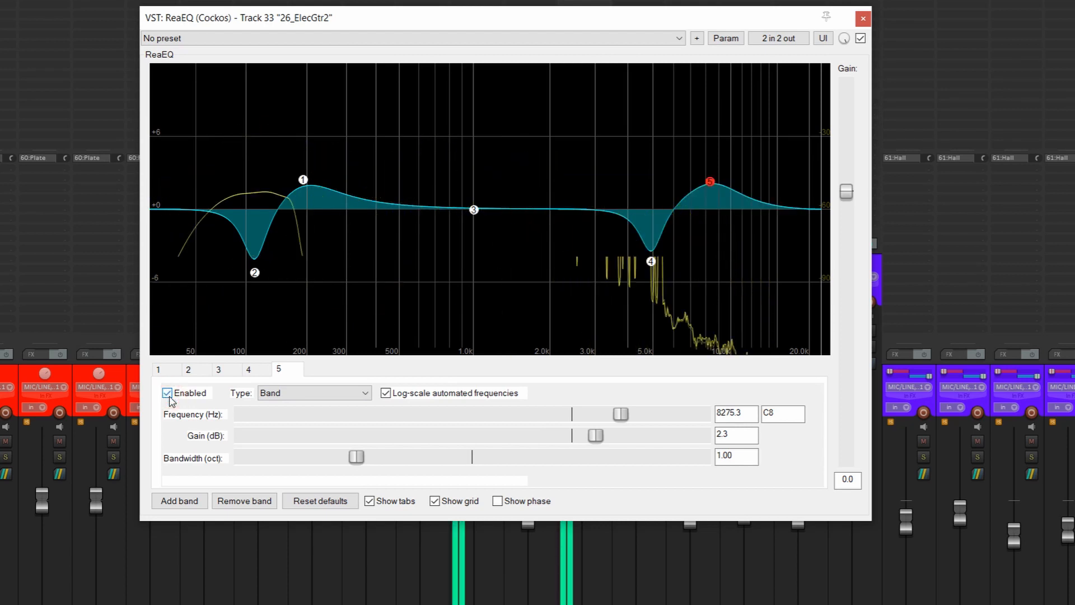
pyautogui.click(169, 394)
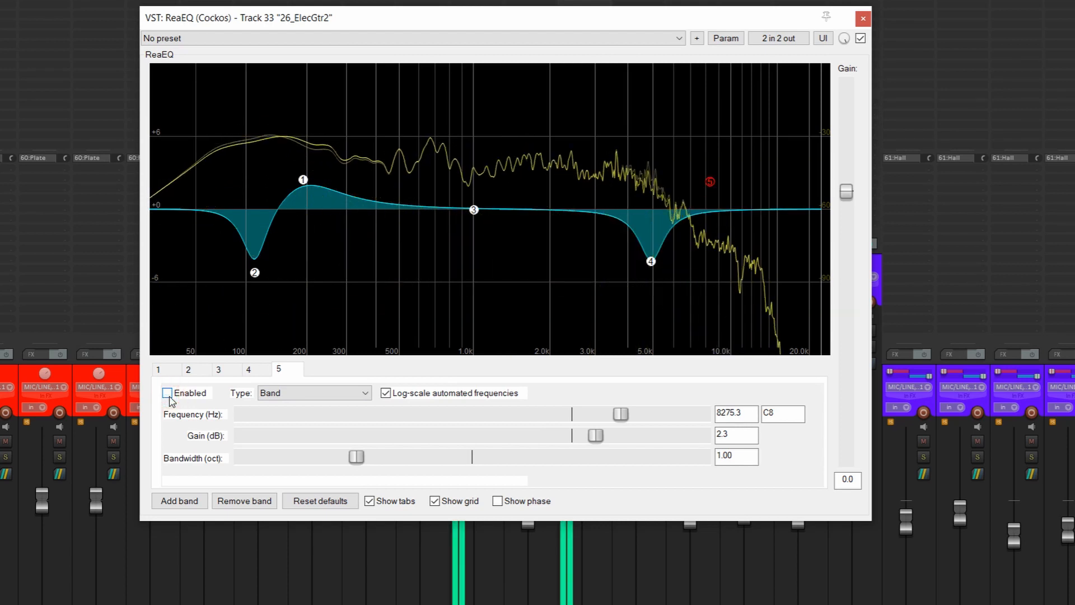
pyautogui.click(169, 396)
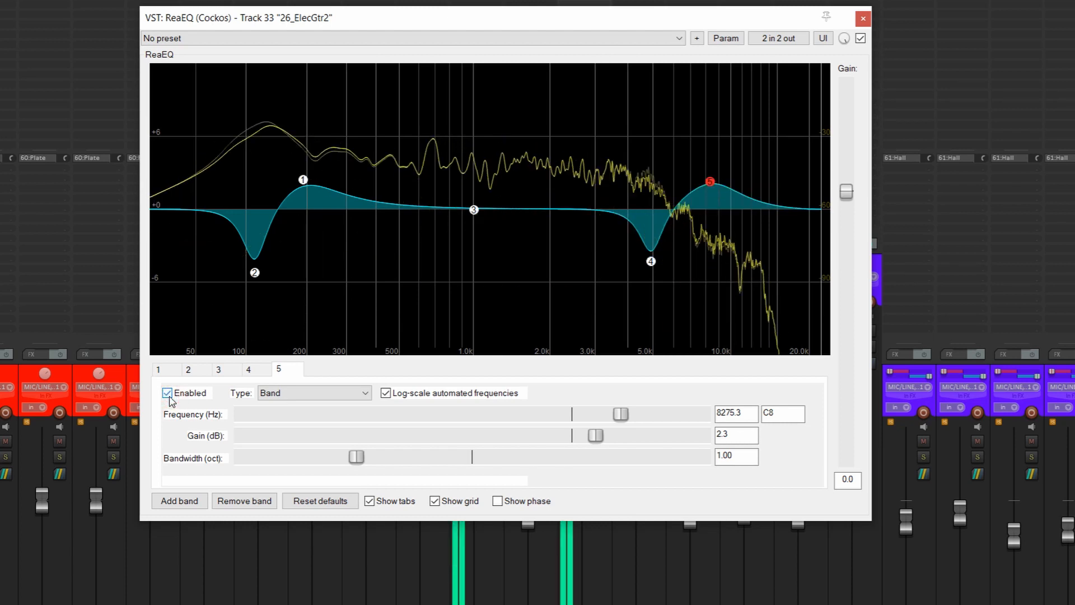
pyautogui.click(169, 395)
pyautogui.click(169, 395)
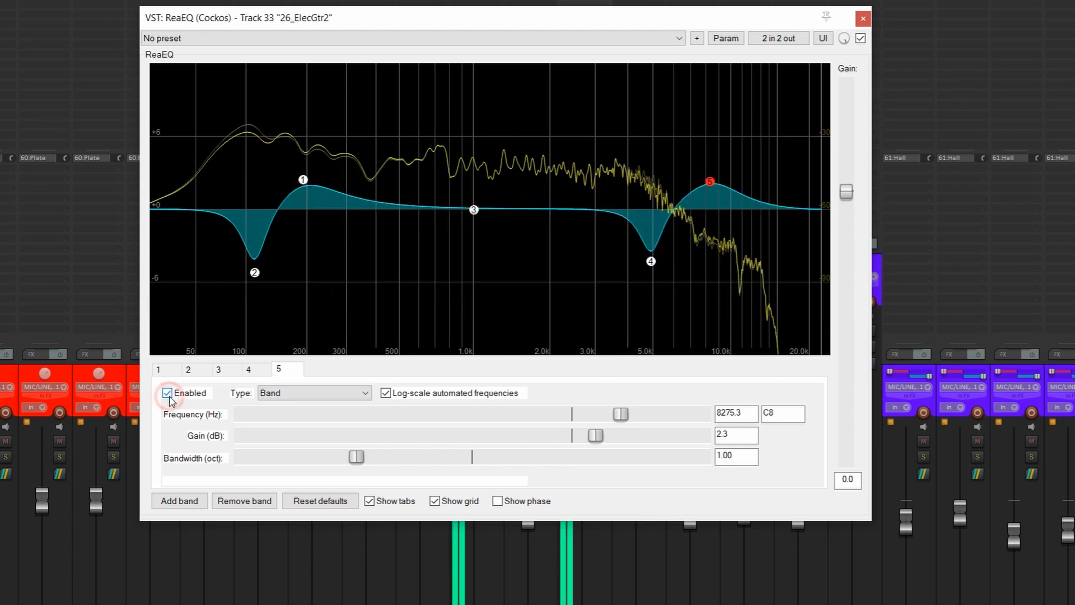
pyautogui.press('space')
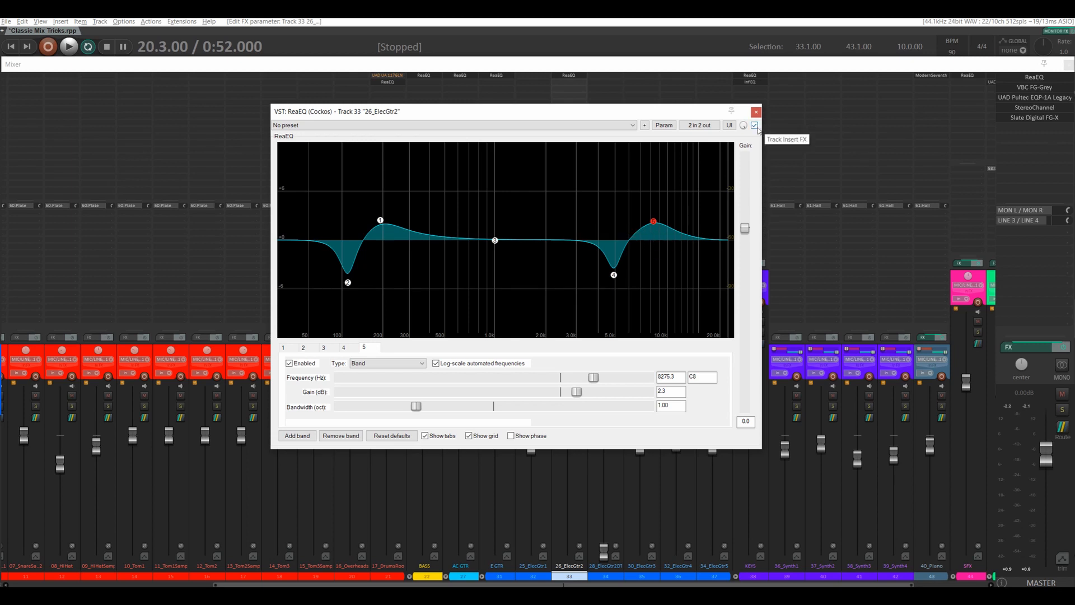
# Compare the soloed guitar's playback with the whole ReaEQ bypassed and active
pyautogui.press('space')
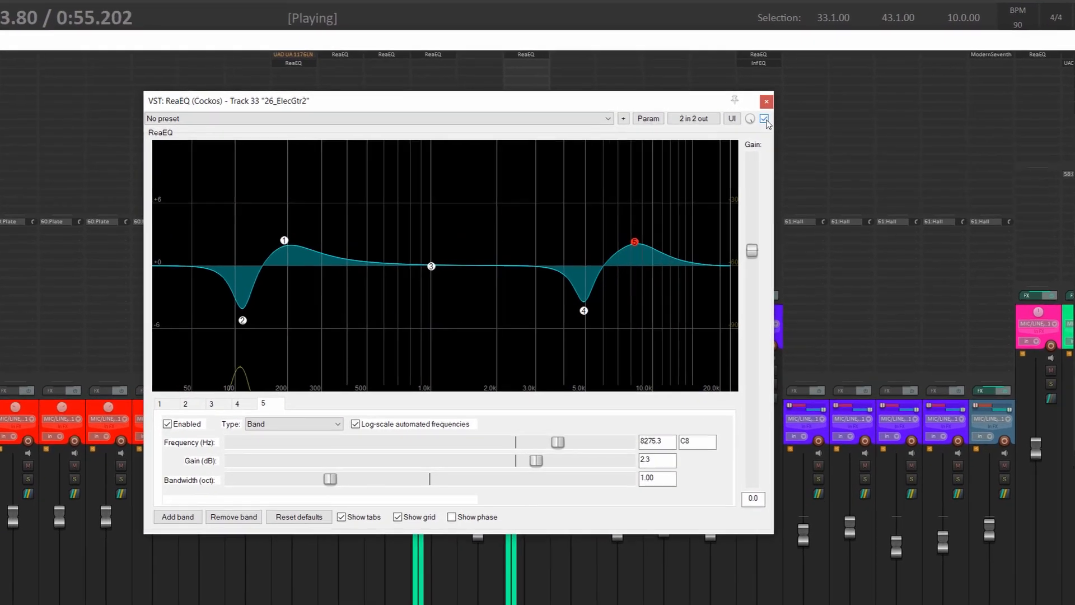
pyautogui.click(765, 117)
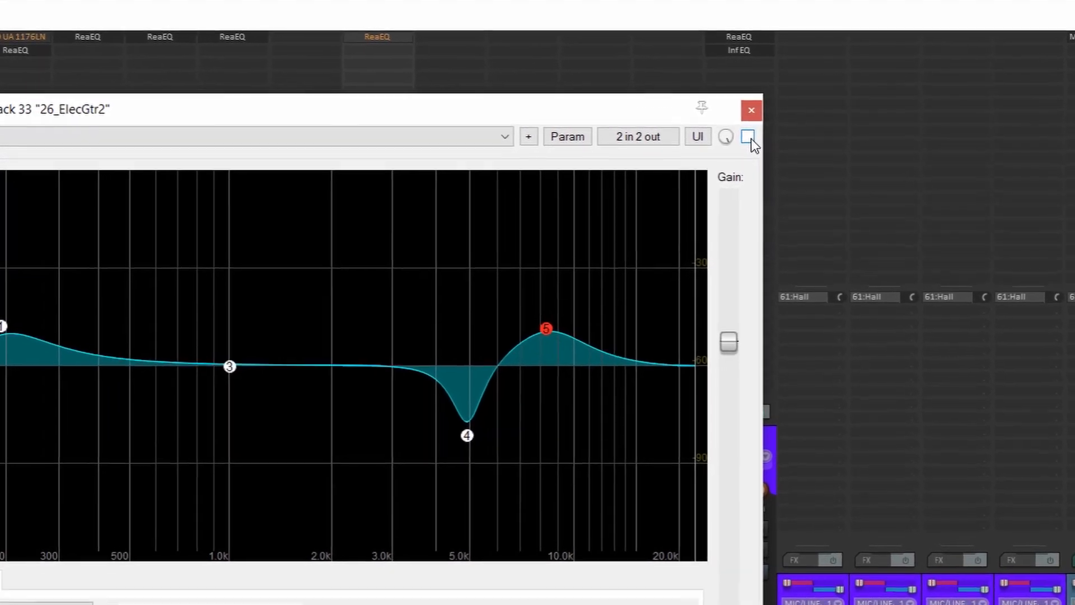
pyautogui.click(751, 133)
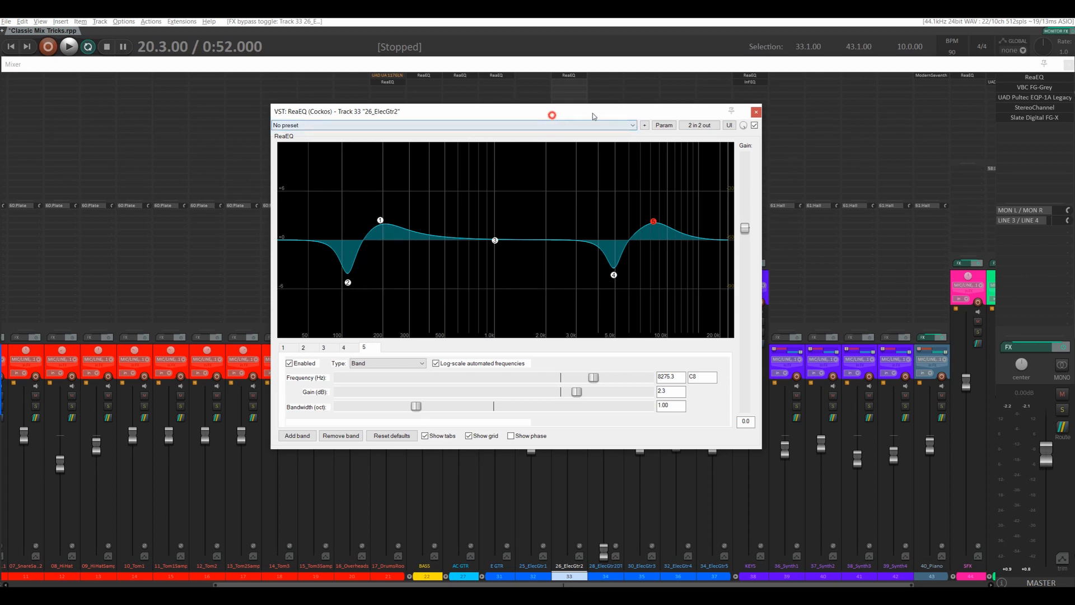
# Unsolo the 26_ElecGtr2 track and reopen its ReaEQ
pyautogui.moveTo(551, 116); pyautogui.dragTo(751, 113)
pyautogui.press('Escape')
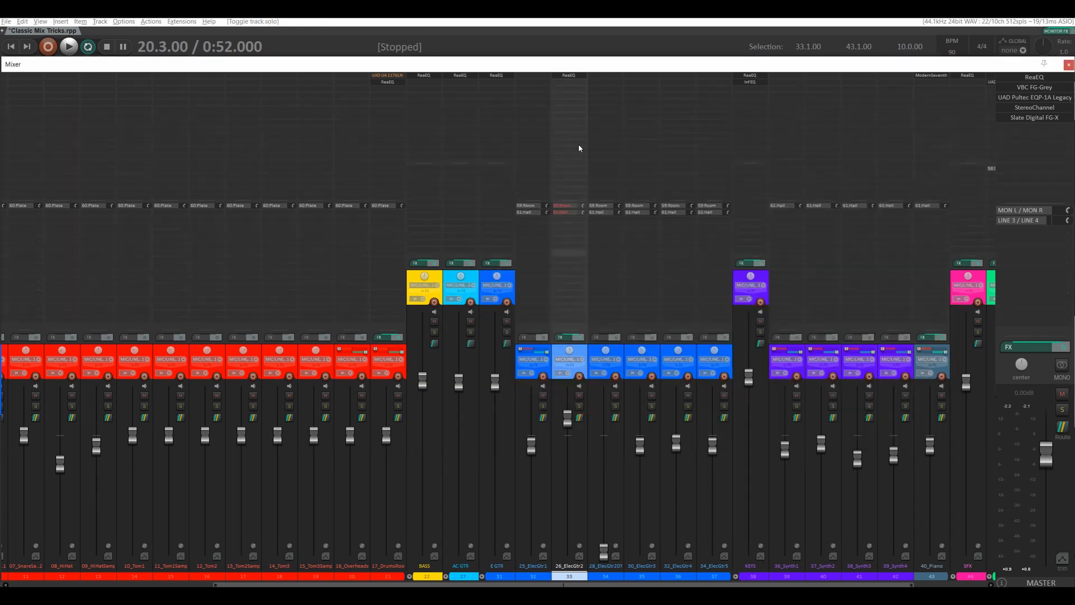
pyautogui.click(567, 74)
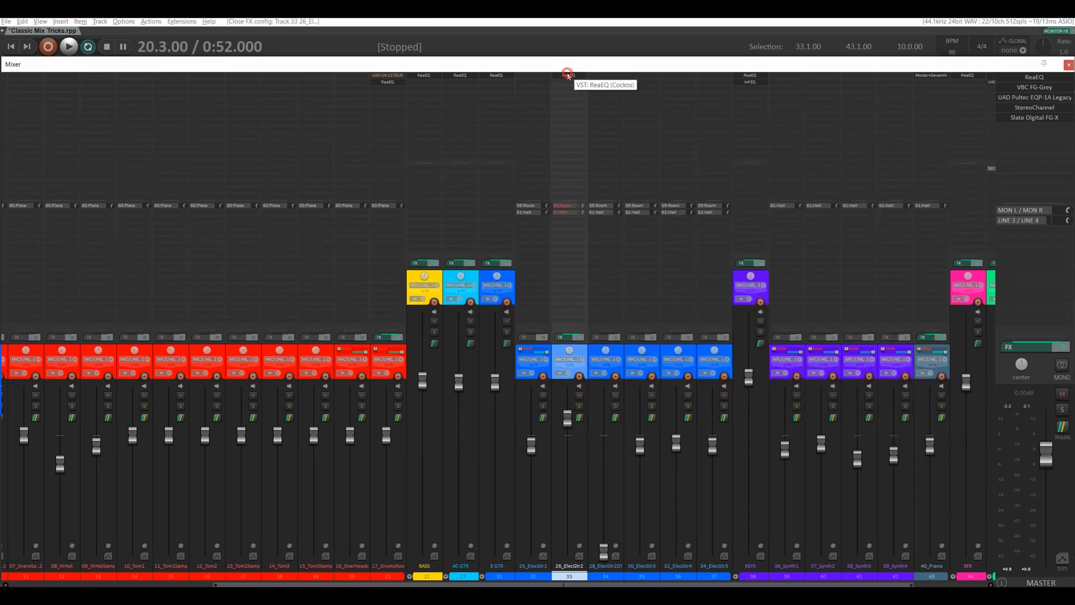
pyautogui.moveTo(758, 85); pyautogui.dragTo(492, 105)
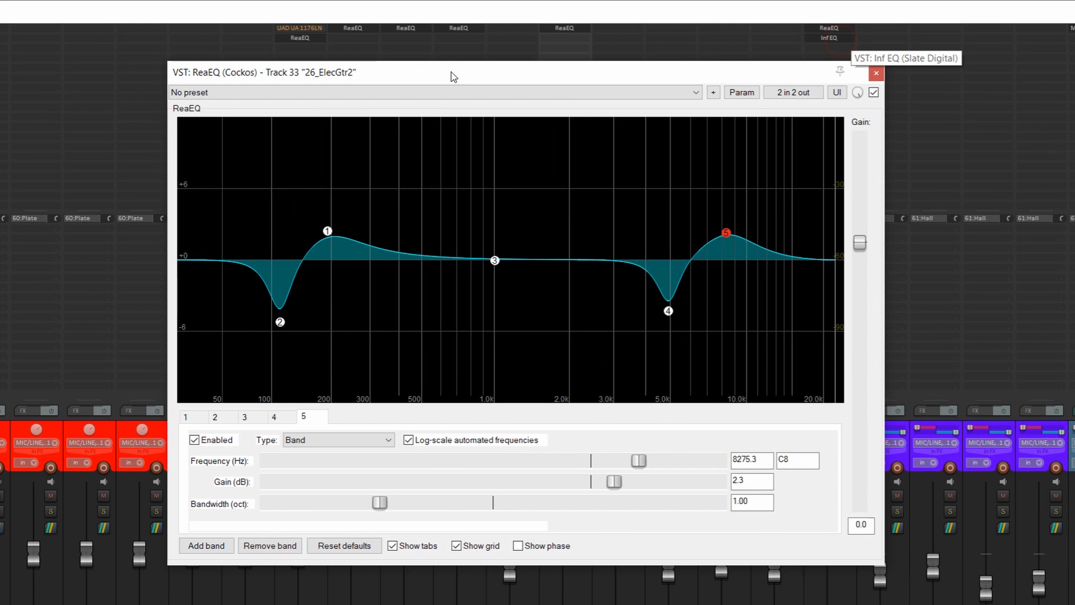
# Compare the full mix's playback with the guitar's ReaEQ bypassed and active
pyautogui.press('space')
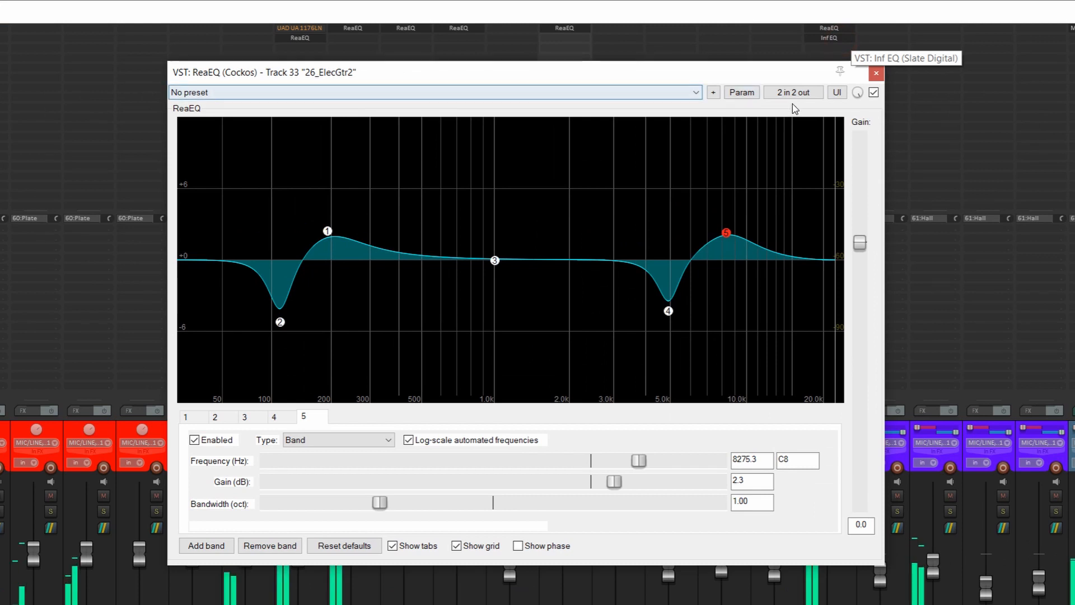
pyautogui.click(874, 93)
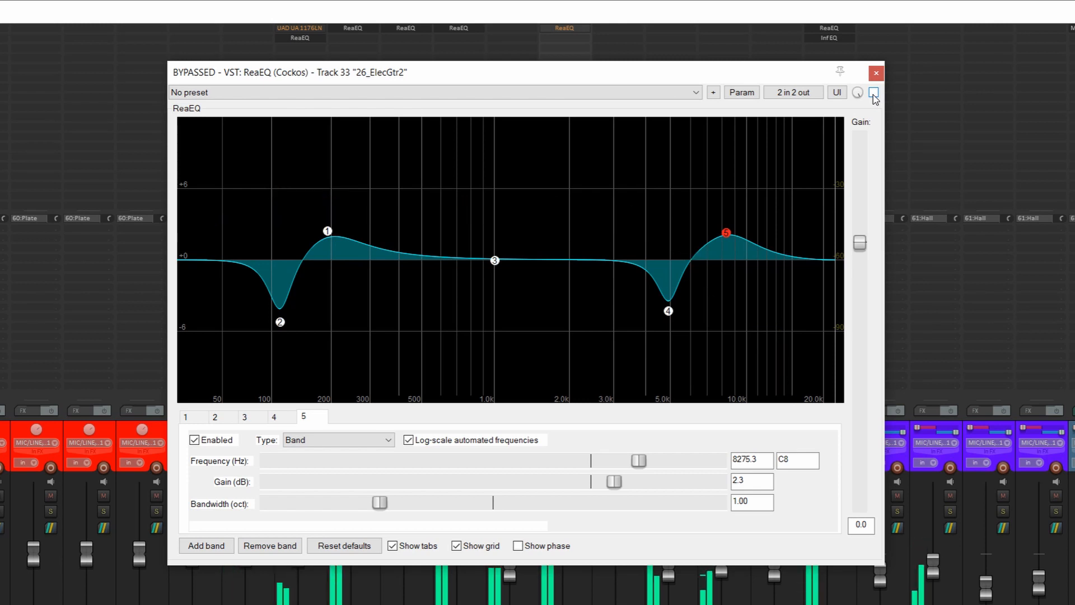
pyautogui.click(874, 94)
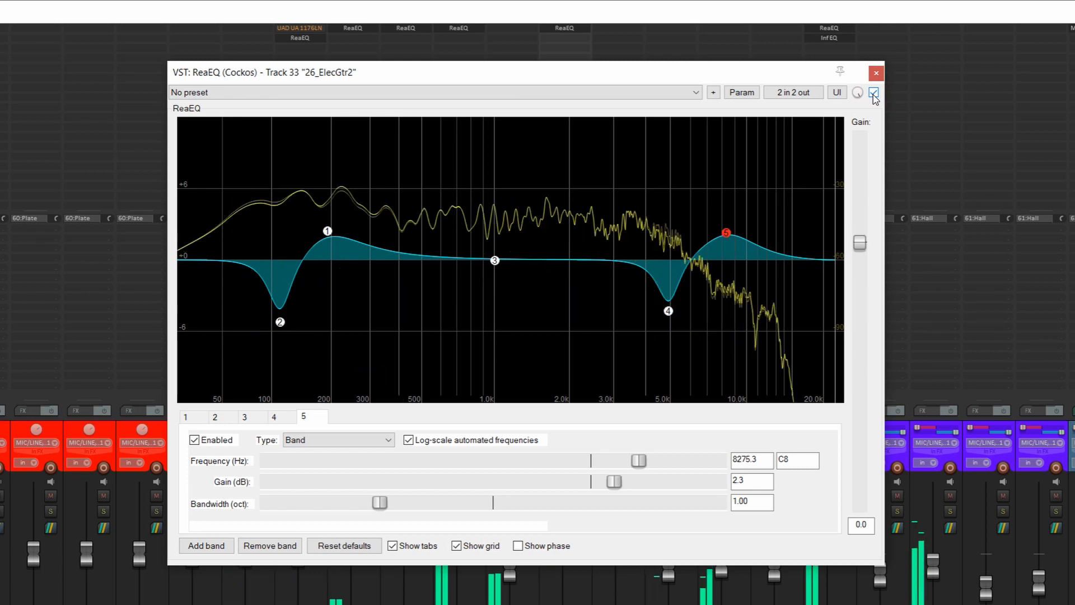
pyautogui.click(873, 93)
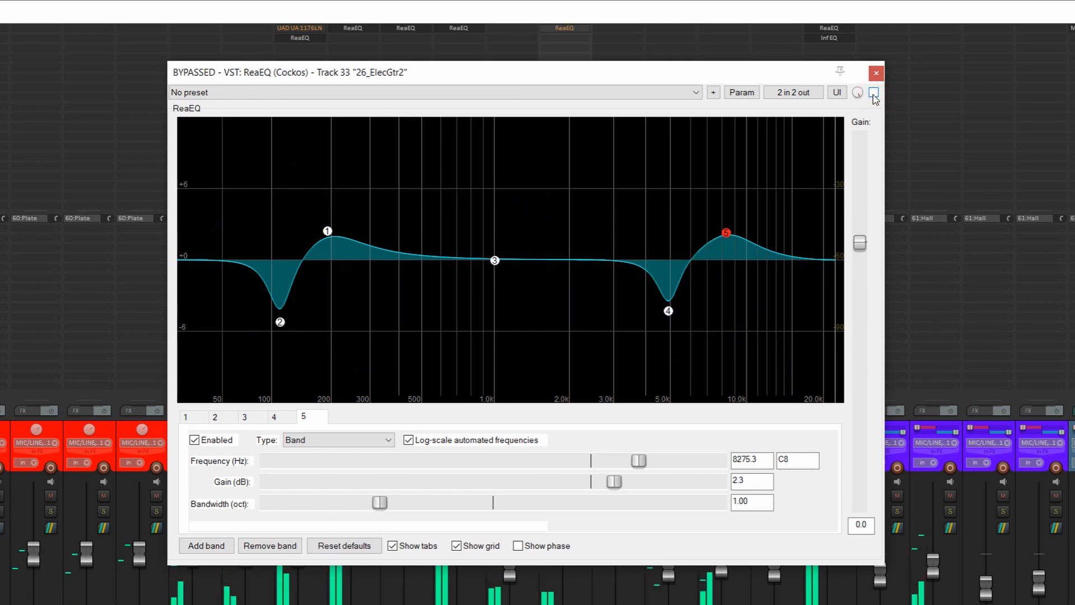
pyautogui.click(874, 94)
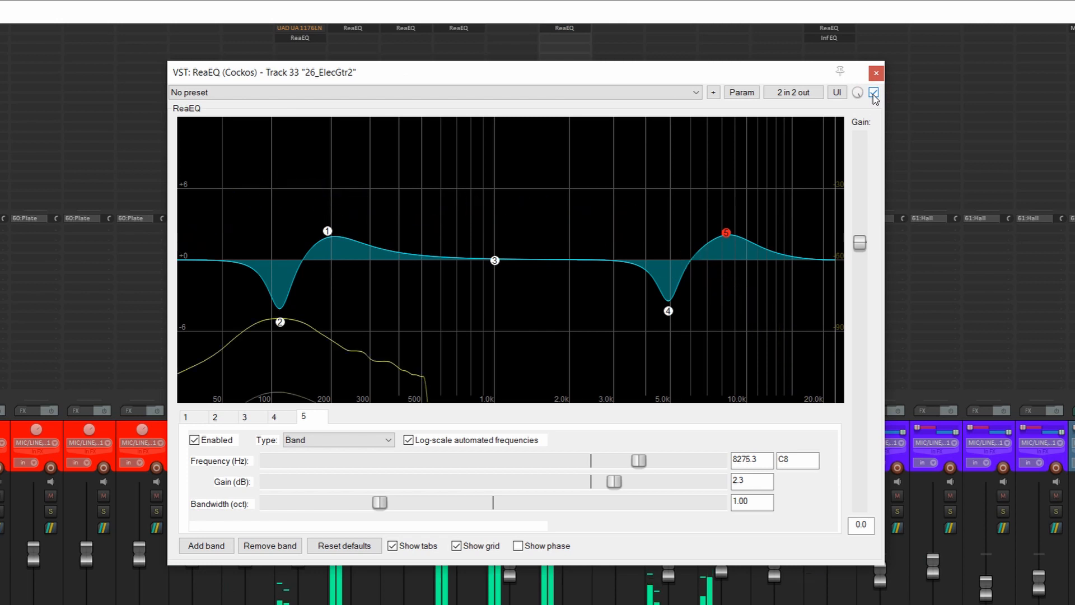
pyautogui.press('space')
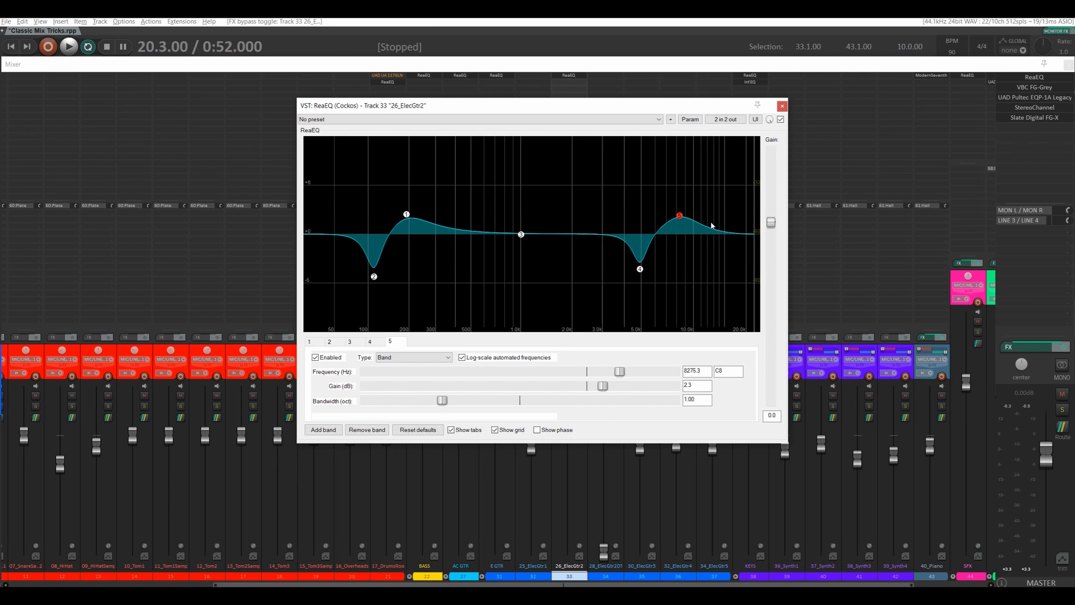
# Close the guitar's equalizer, solo the 17_DrumsRoom track and open its ReaEQ
pyautogui.click(783, 106)
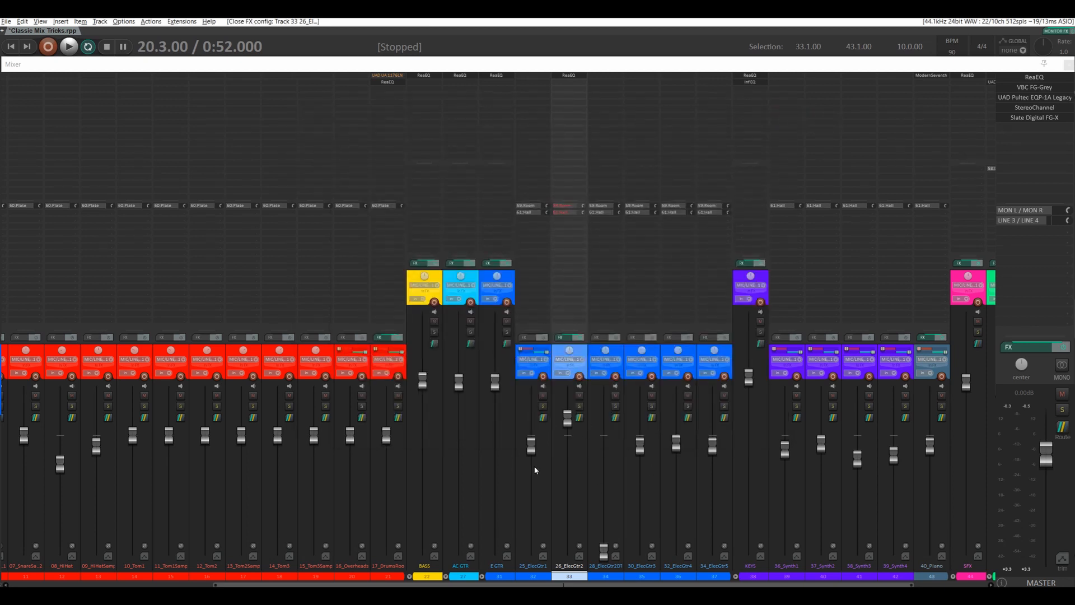
pyautogui.click(399, 406)
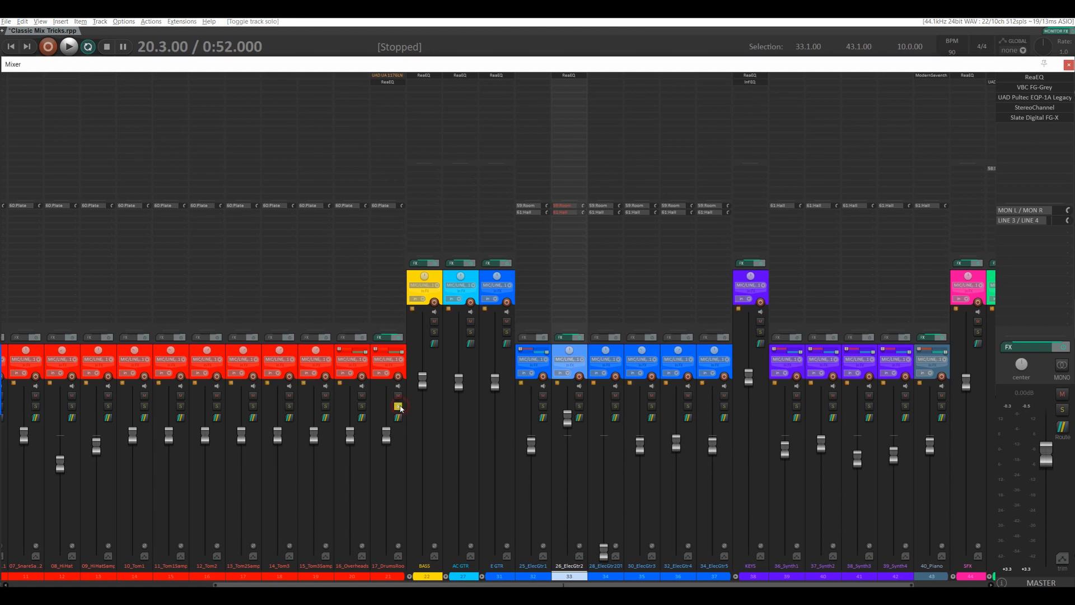
pyautogui.click(389, 85)
pyautogui.moveTo(675, 107); pyautogui.dragTo(627, 99)
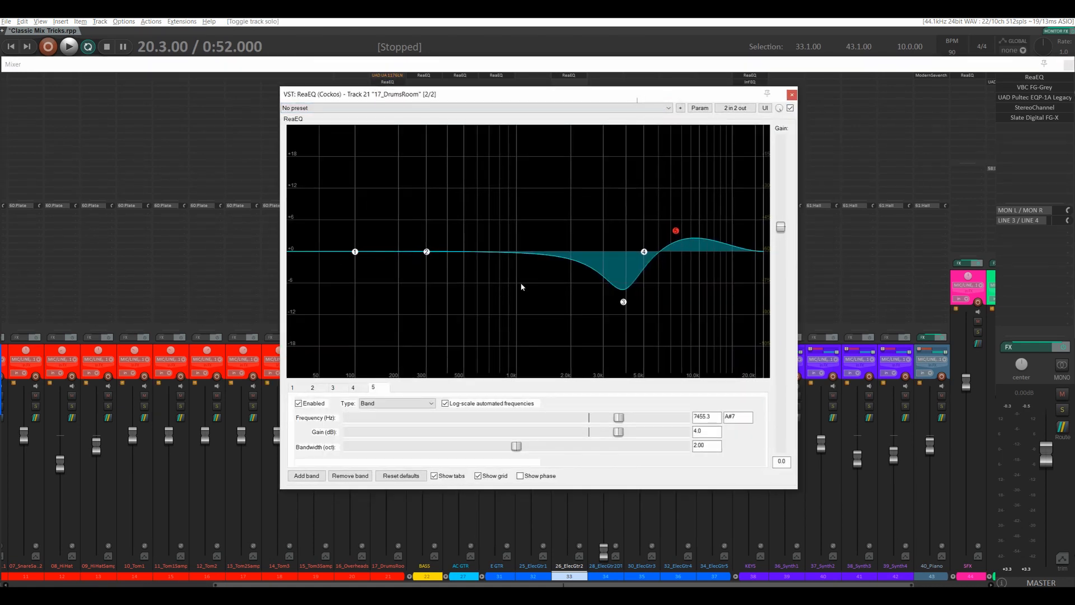
# Disable bands 3 and 5 of the drum room's ReaEQ and listen to the flat sound
pyautogui.doubleClick(624, 303)
pyautogui.doubleClick(674, 230)
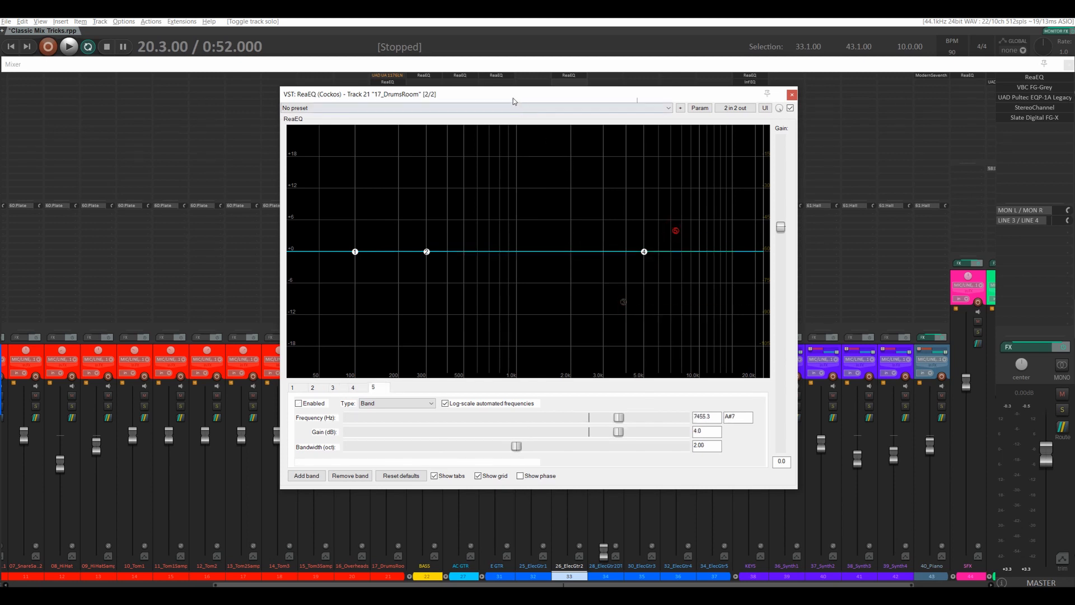
pyautogui.moveTo(513, 98); pyautogui.dragTo(540, 109)
pyautogui.press('space')
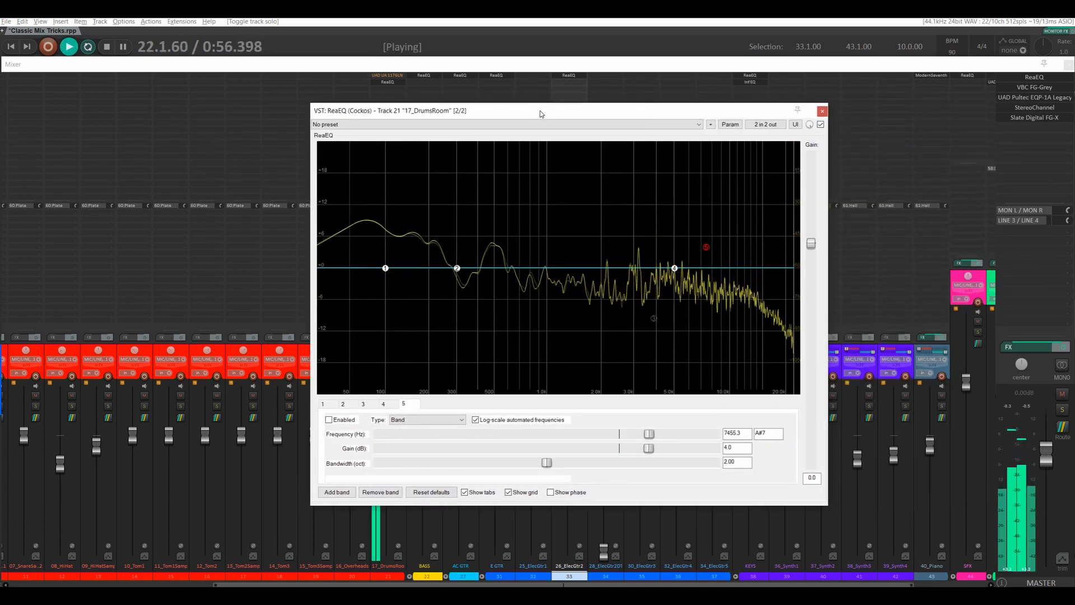
pyautogui.press('space')
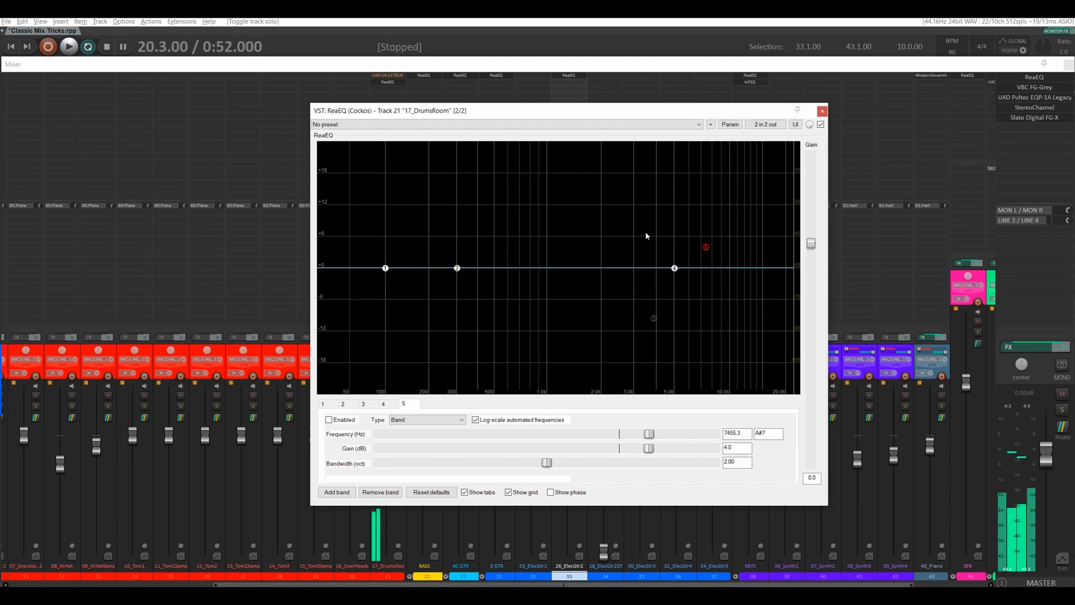
# During playback, raise band 4 to an 8.3 dB boost at 4006.9 Hz and change its type to Band
pyautogui.moveTo(675, 270)
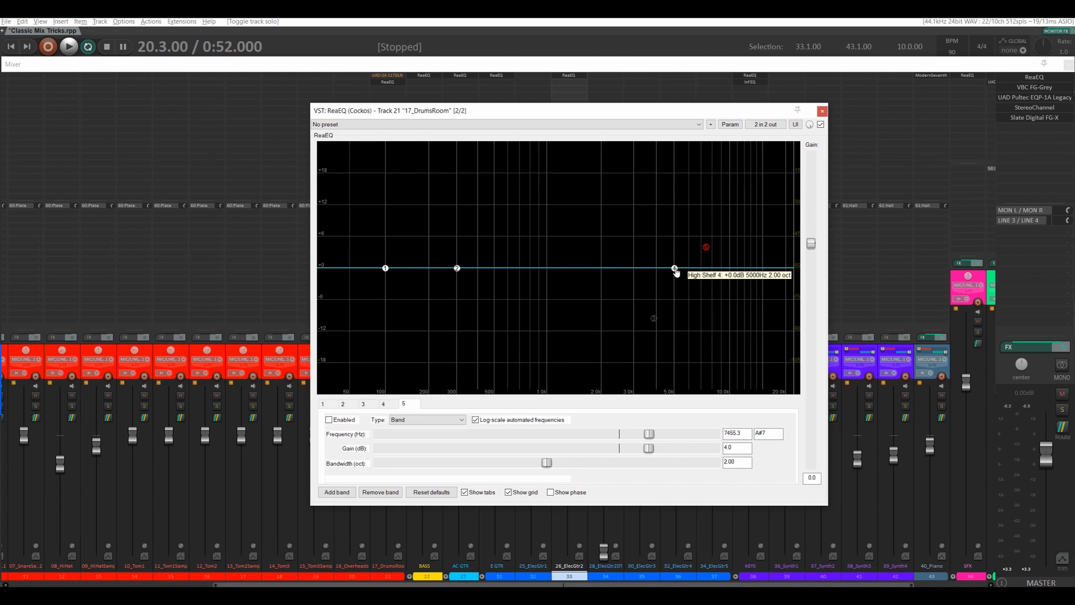
pyautogui.press('space')
pyautogui.moveTo(676, 270); pyautogui.dragTo(691, 202)
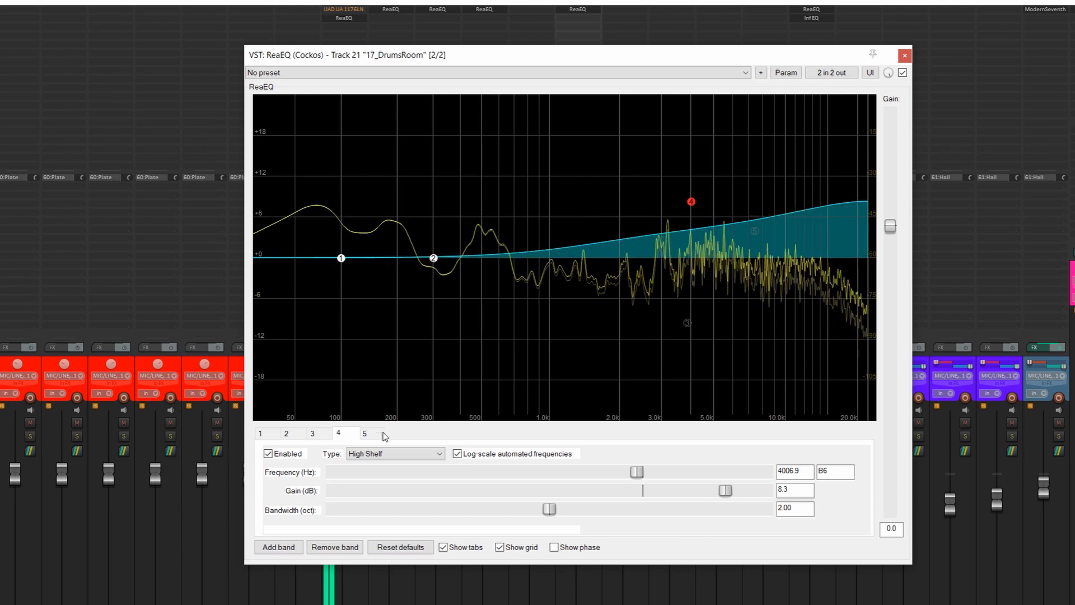
pyautogui.click(383, 455)
pyautogui.click(370, 485)
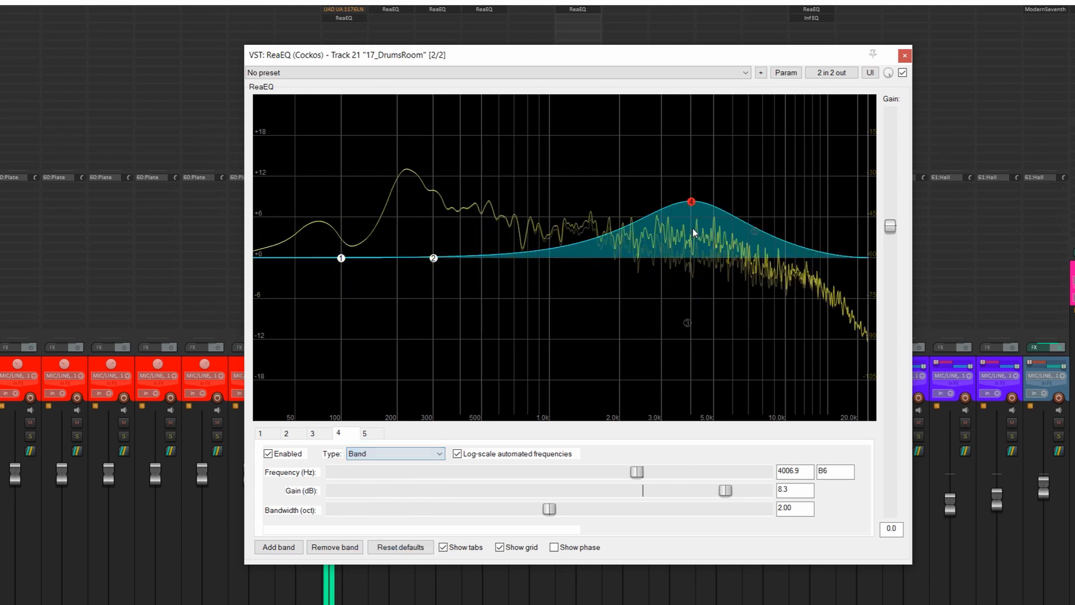
# Narrow band 4 to 1.60 octaves, sweep it around the highs to search for harshness, and disable it
pyautogui.moveTo(691, 202)
pyautogui.mouseDown()
pyautogui.moveTo(692, 192)
pyautogui.moveTo(688, 205)
pyautogui.mouseUp()
pyautogui.scroll(-4, 692, 192)
pyautogui.moveTo(690, 244); pyautogui.dragTo(753, 271)
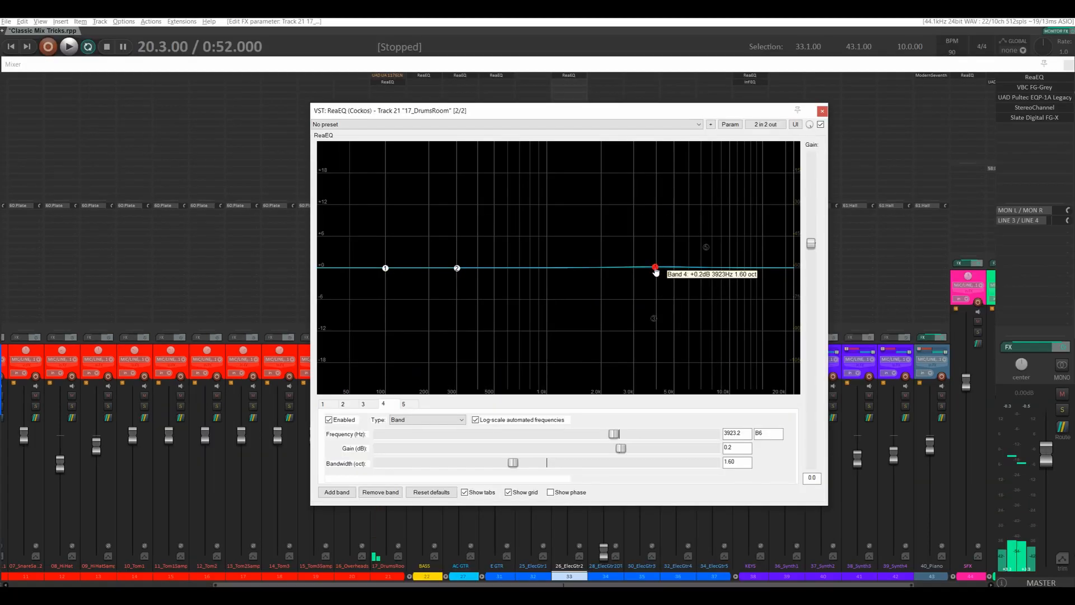
pyautogui.doubleClick(656, 268)
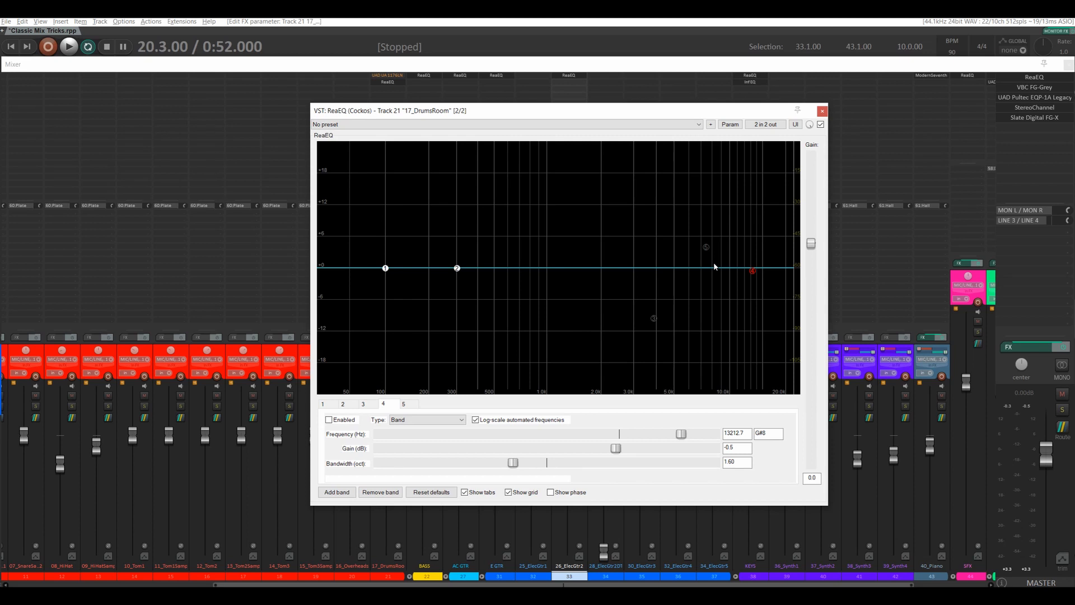
# Enable band 3 as a -9.5 dB cut at 3878.8 Hz and audition it, trying 0.86 octaves before returning to 1.06
pyautogui.doubleClick(655, 319)
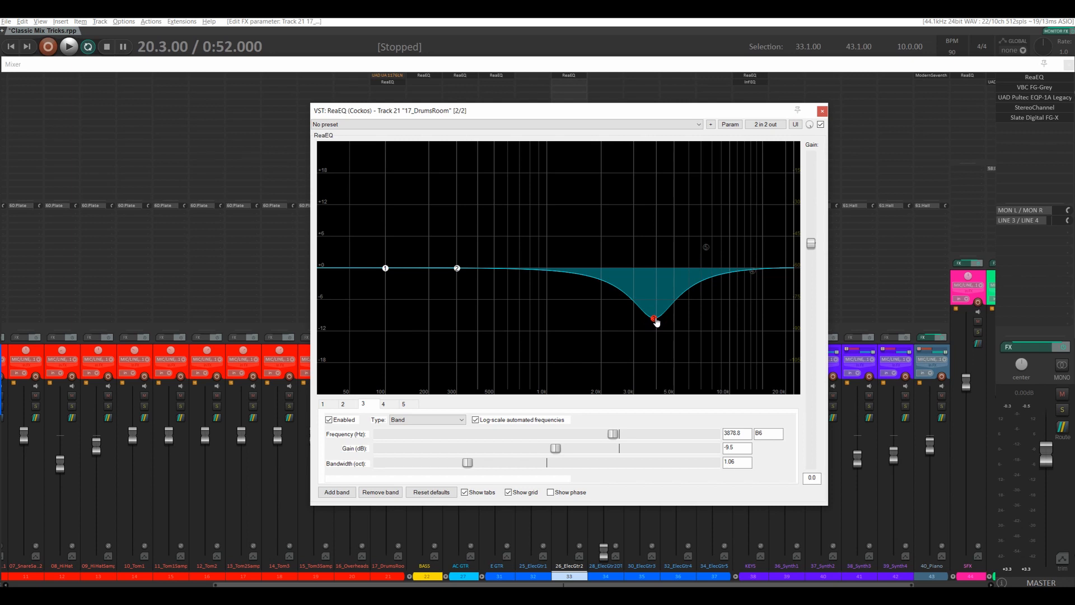
pyautogui.press('space')
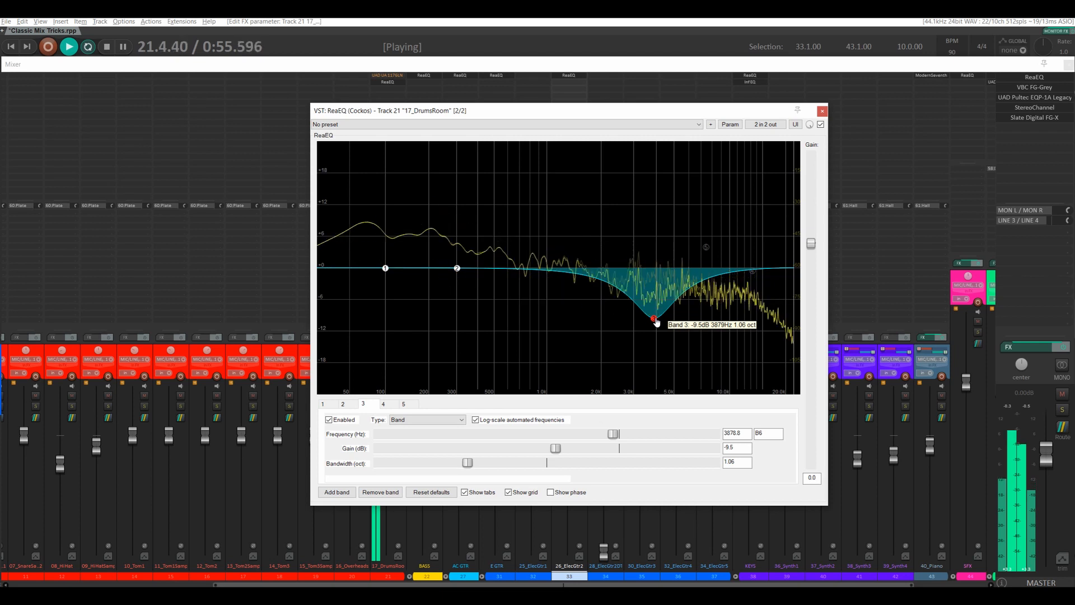
pyautogui.scroll(-2, 657, 323)
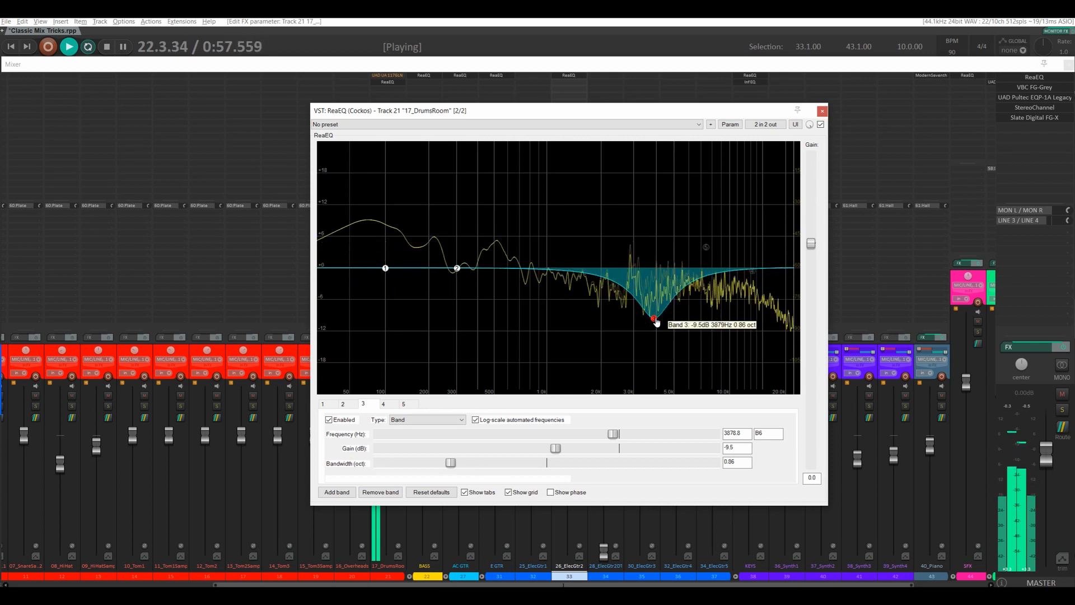
pyautogui.scroll(2, 656, 322)
pyautogui.press('space')
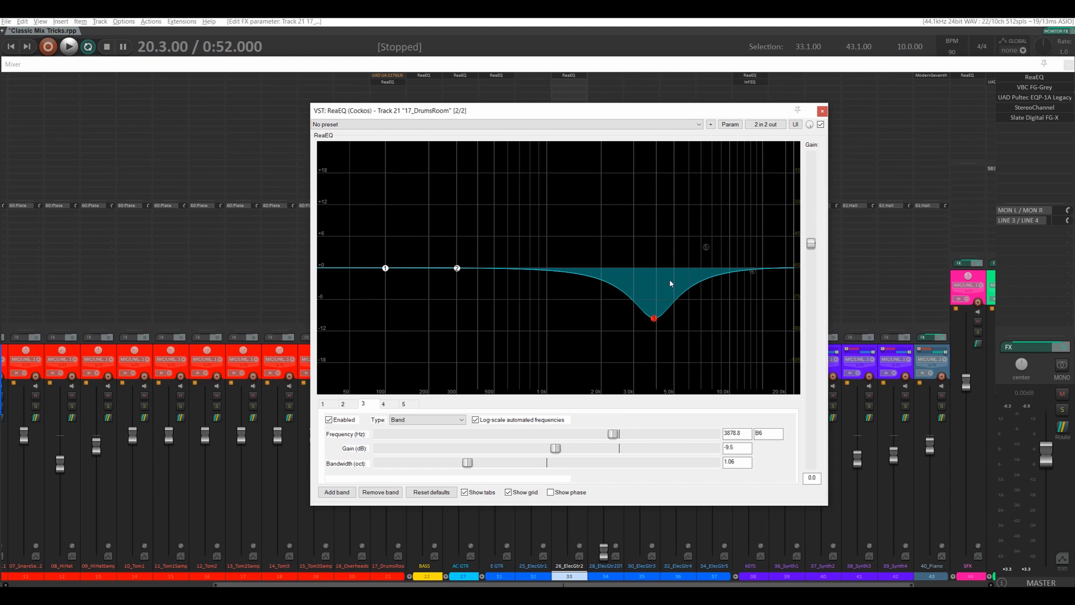
# Enable band 5 as a 5.2 dB boost at 7455.3 Hz and compare the drum room's playback with ReaEQ bypassed and active
pyautogui.doubleClick(707, 247)
pyautogui.moveTo(710, 251); pyautogui.dragTo(710, 245)
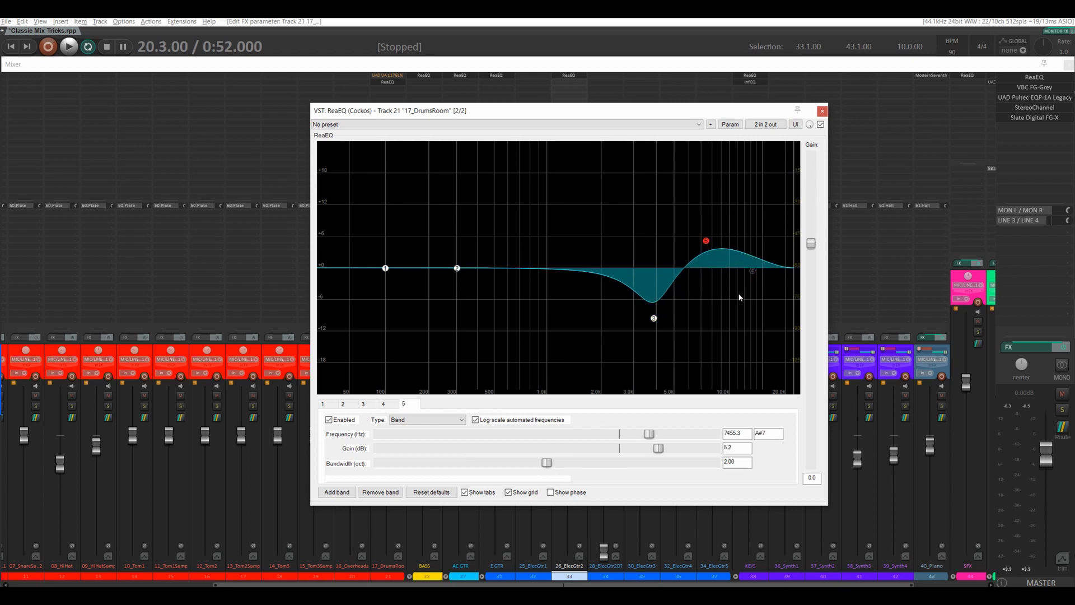
pyautogui.press('space')
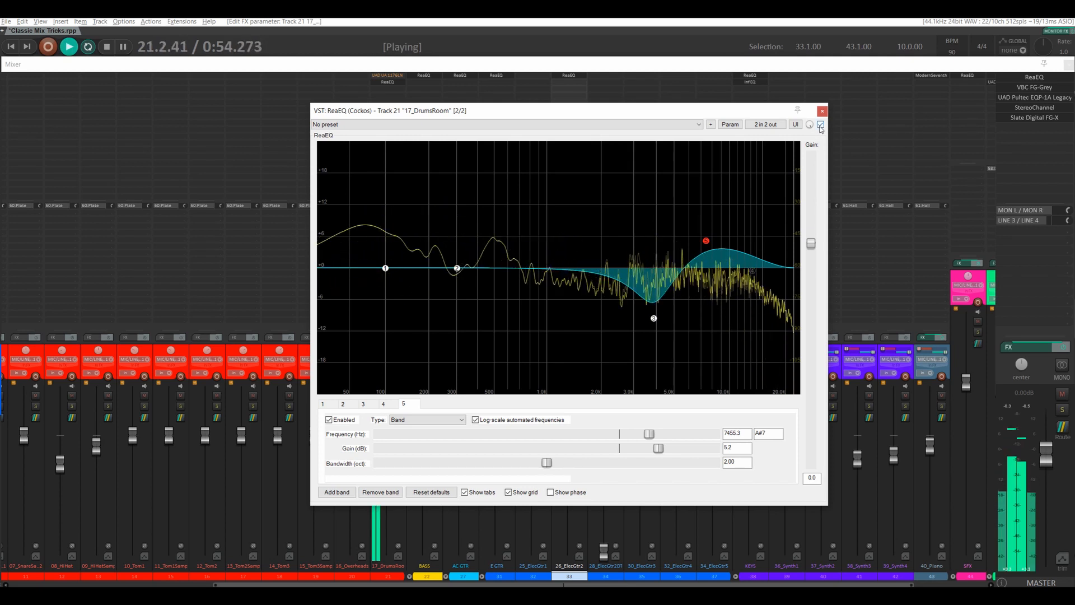
pyautogui.click(821, 124)
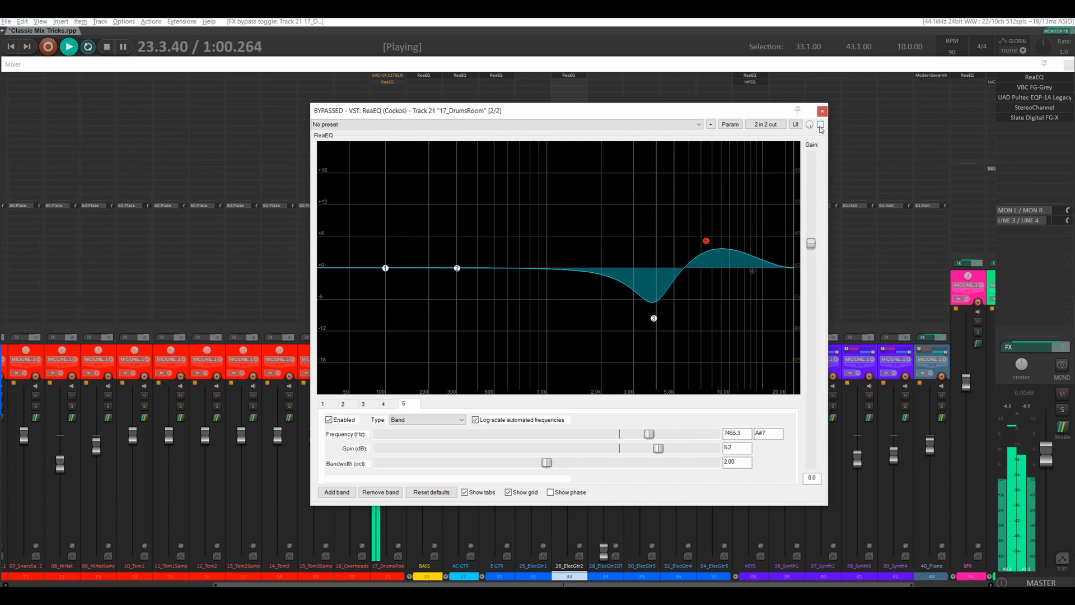
pyautogui.click(821, 124)
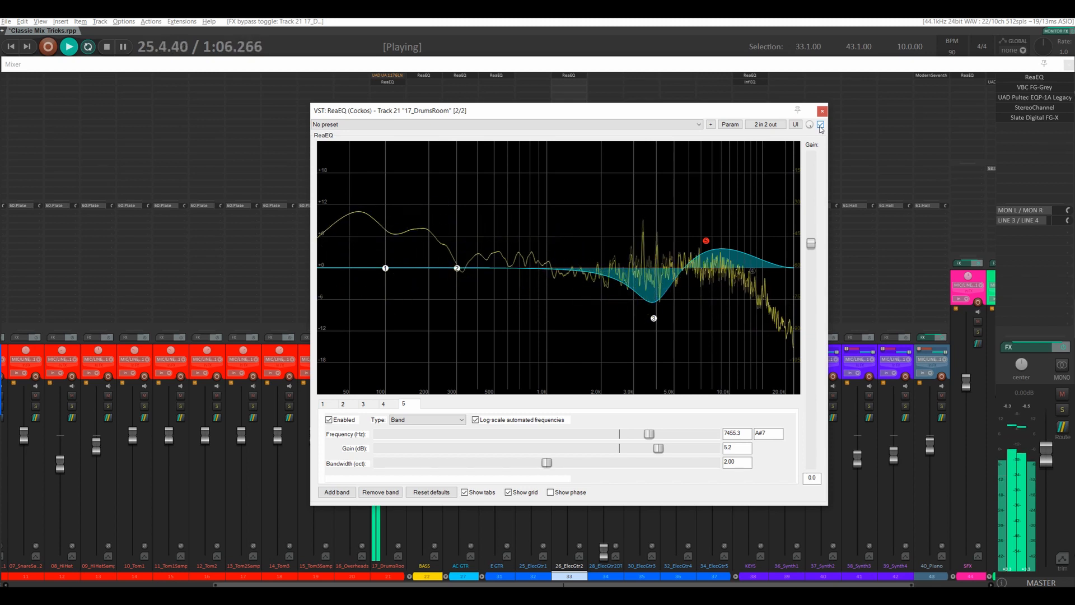
pyautogui.click(821, 124)
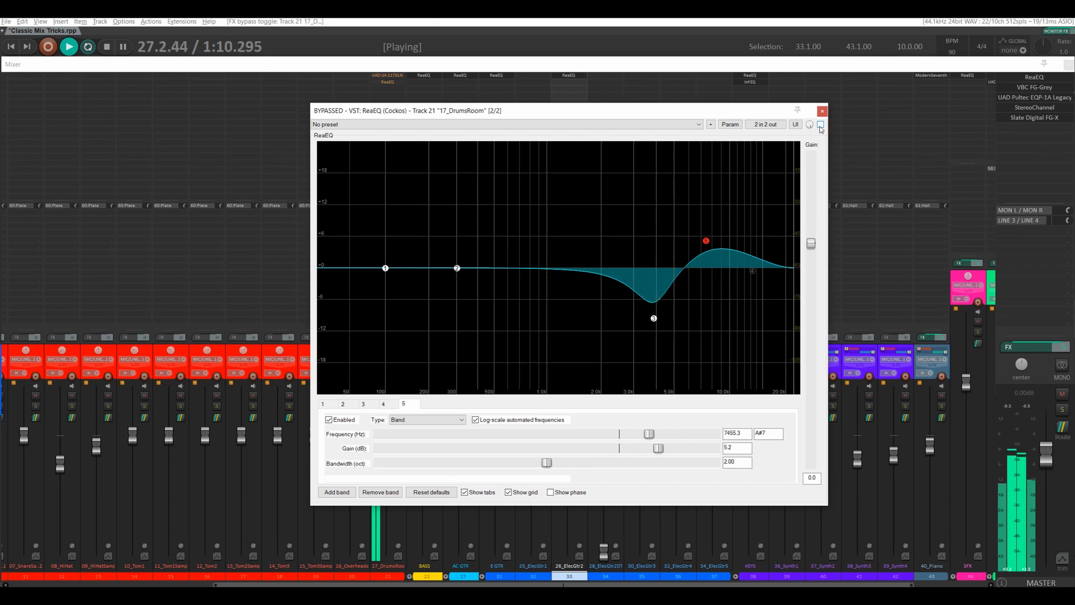
pyautogui.click(820, 125)
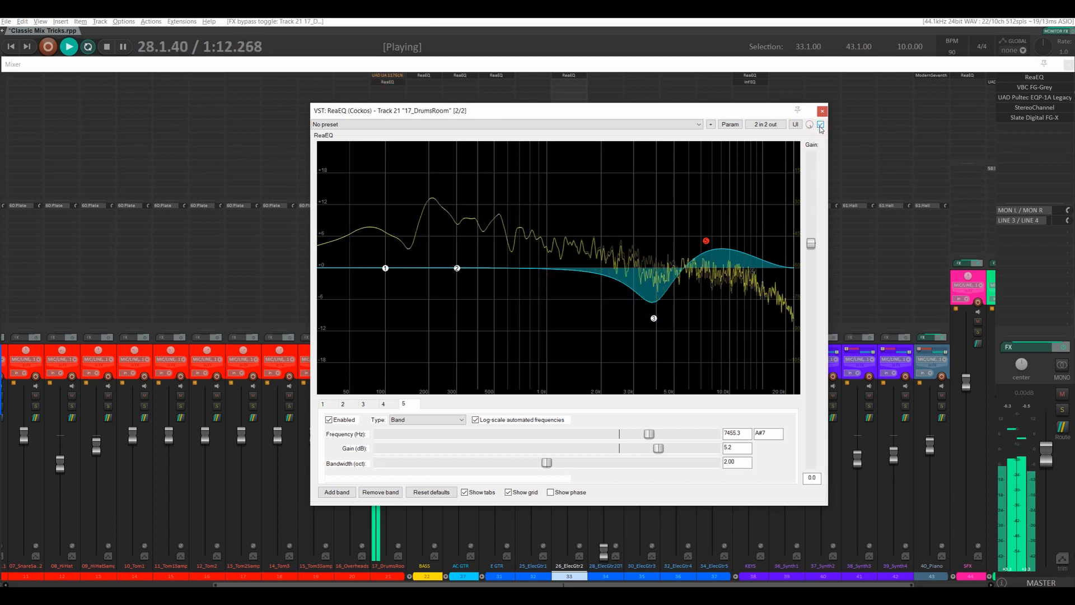
pyautogui.press('space')
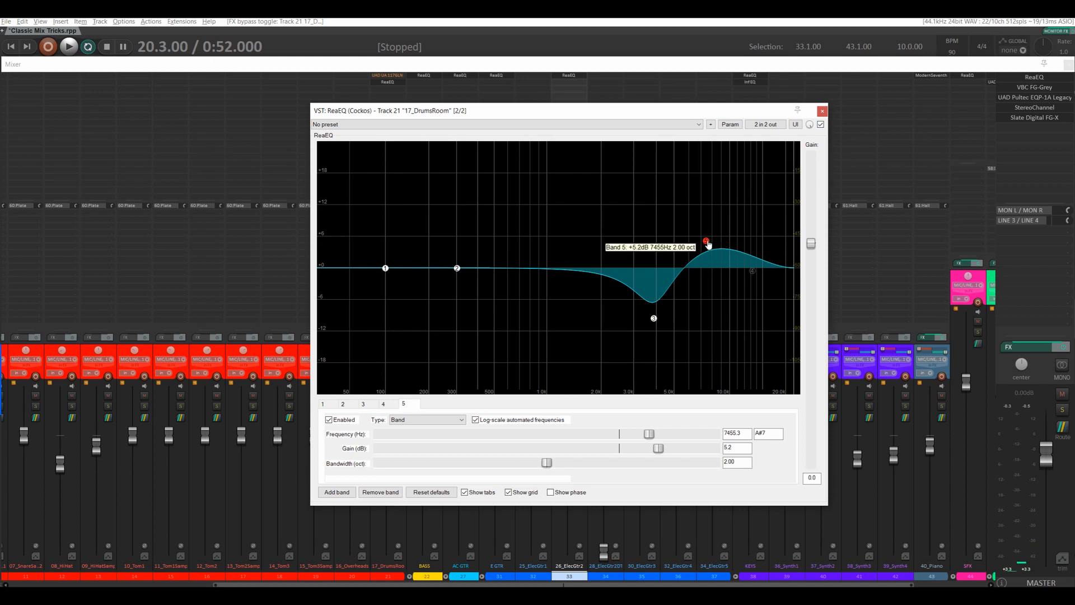
# Adjust band 5 to 4.2 dB at 7898.8 Hz and disable it
pyautogui.moveTo(708, 241); pyautogui.dragTo(712, 247)
pyautogui.rightClick(712, 247)
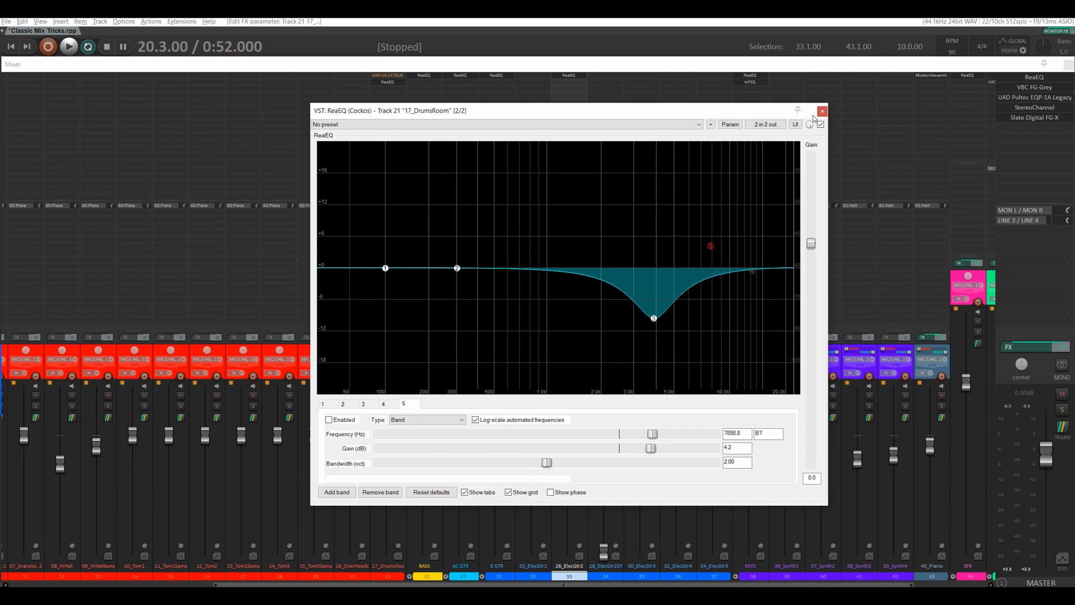
# Close ReaEQ and add the Stillwell Vibe EQ plug-in at the end of the 17_DrumsRoom effects chain
pyautogui.click(820, 112)
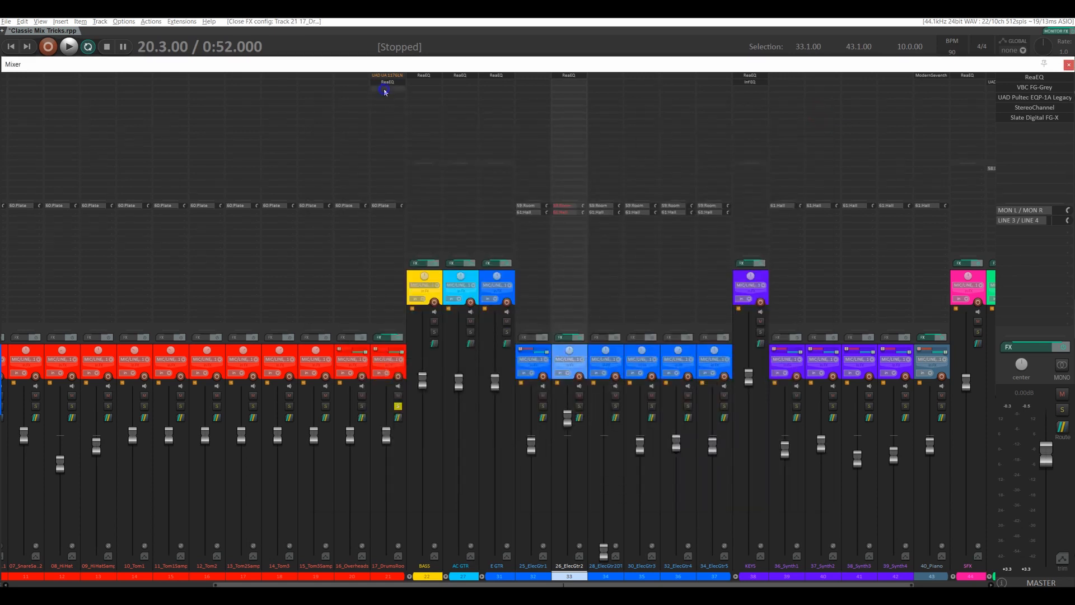
pyautogui.rightClick(372, 94)
pyautogui.moveTo(400, 111)
pyautogui.moveTo(531, 112)
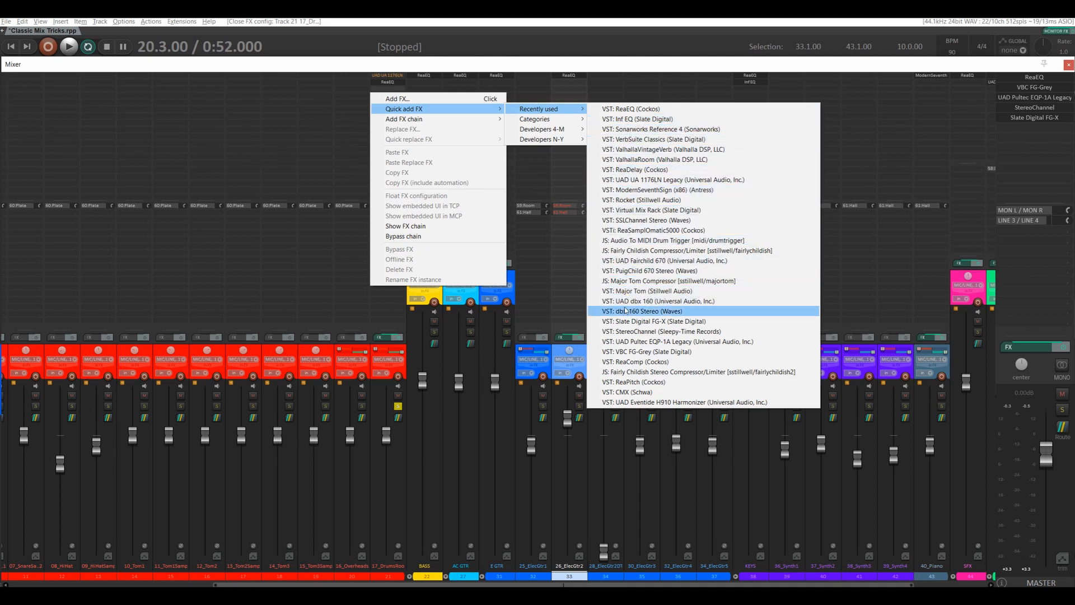
pyautogui.click(397, 98)
pyautogui.write('vide')
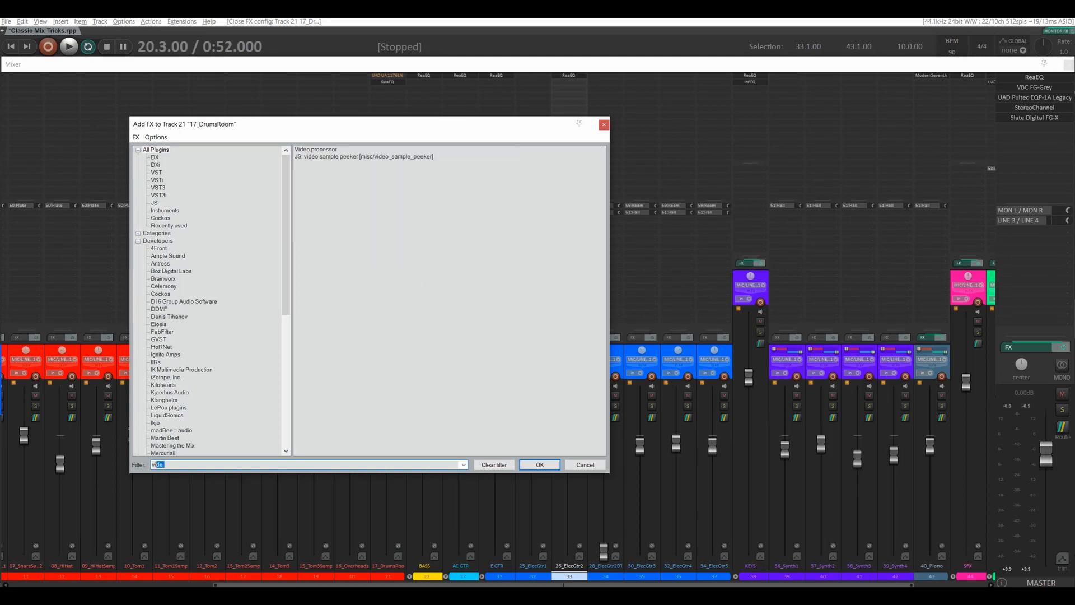
pyautogui.doubleClick(330, 157)
pyautogui.moveTo(567, 138); pyautogui.dragTo(580, 145)
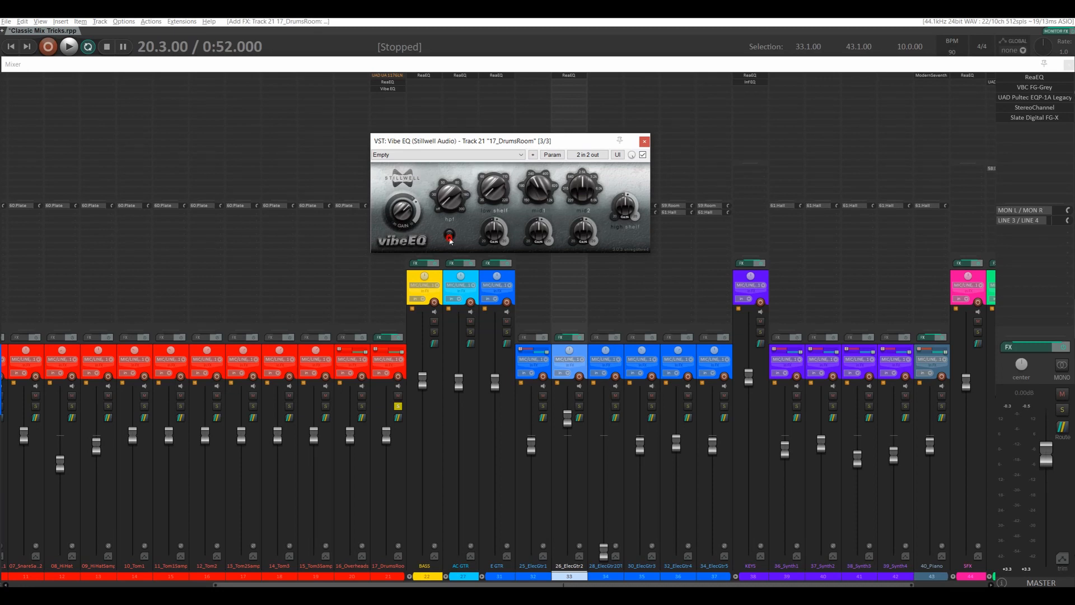
# Adjust Vibe EQ's high shelf on the drum room, then review ReaEQ's upper-mid cut and return to Vibe EQ
pyautogui.moveTo(619, 225); pyautogui.dragTo(638, 204)
pyautogui.click(388, 81)
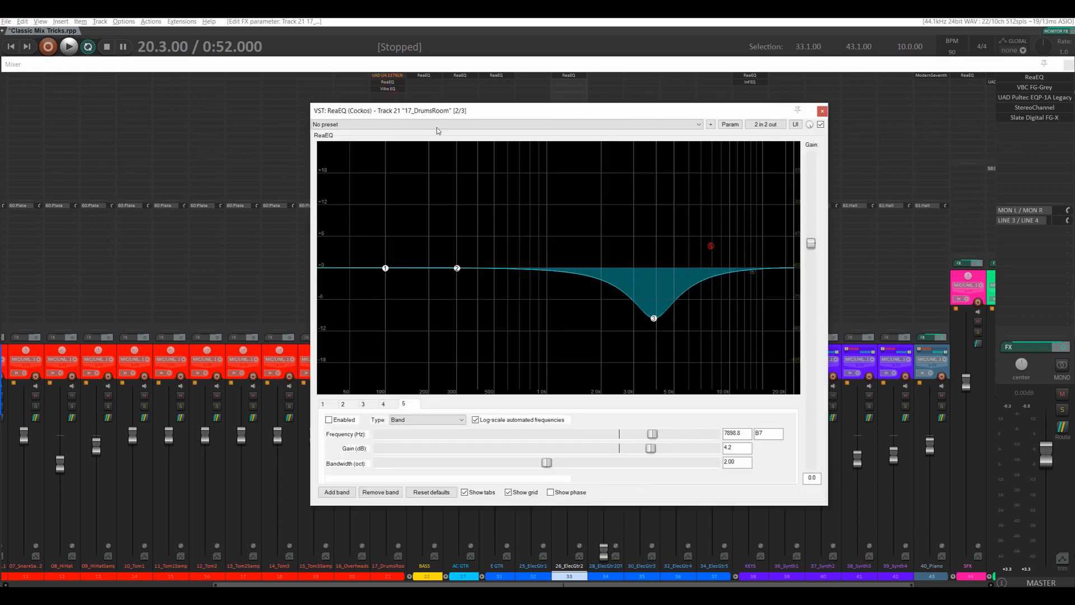
pyautogui.click(821, 111)
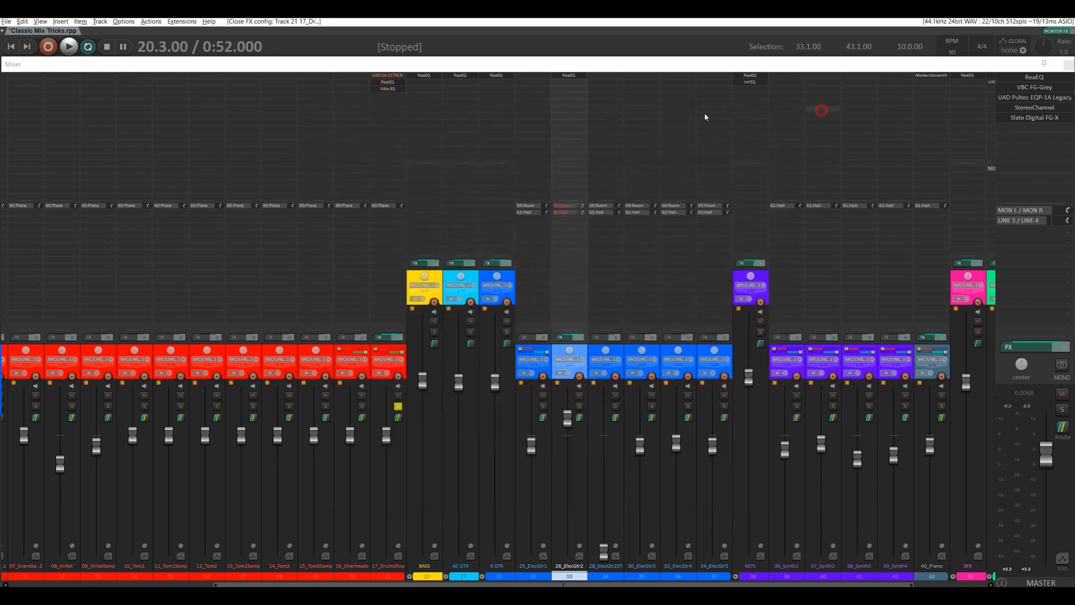
pyautogui.click(384, 94)
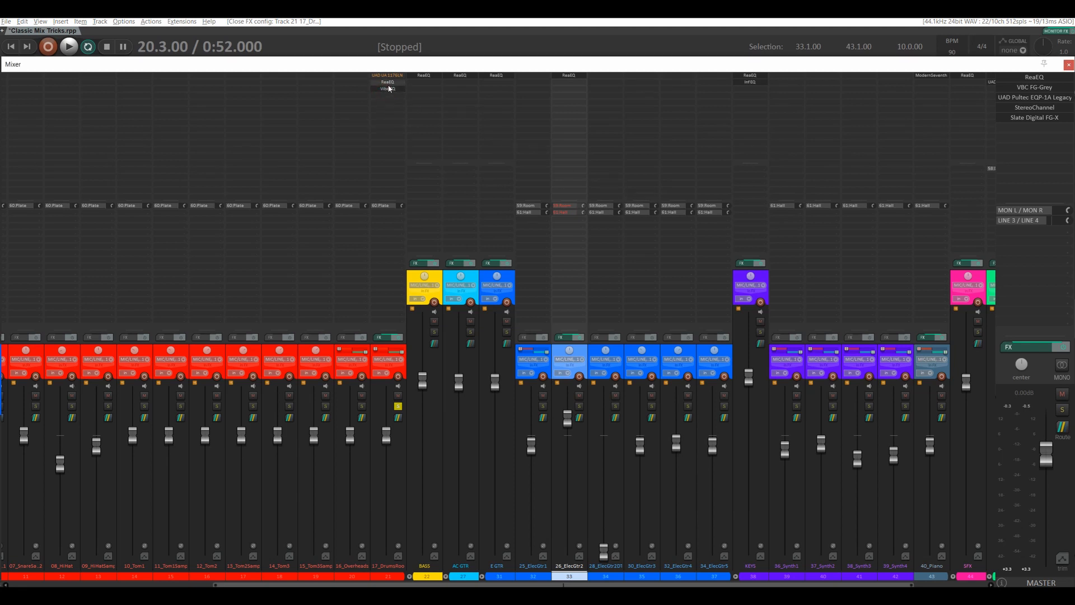
pyautogui.click(389, 89)
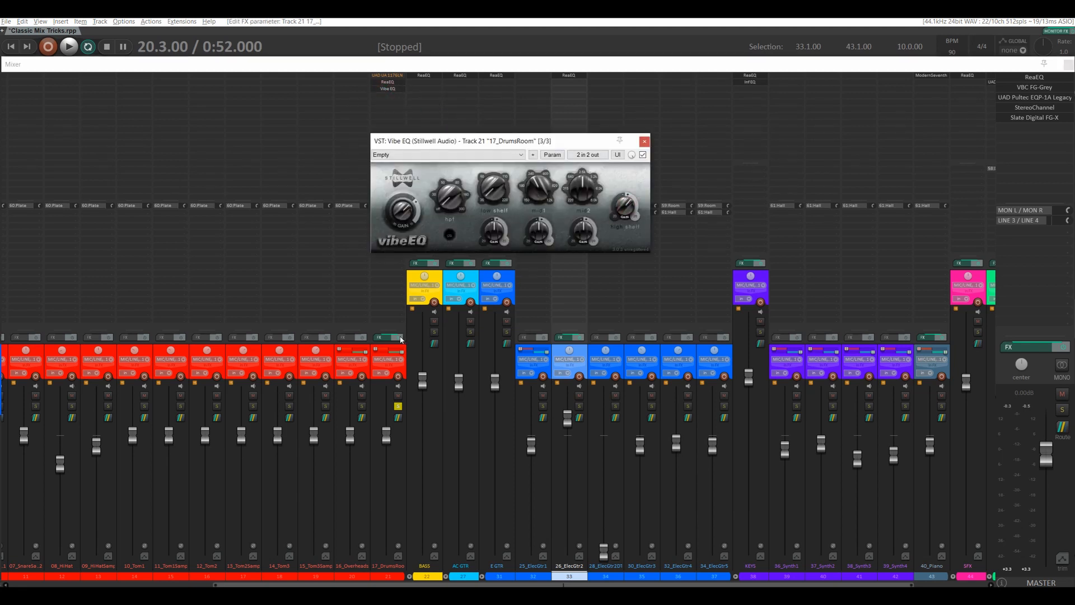
# Play the soloed drum room and compare it with the track's effects bypassed and active
pyautogui.press('space')
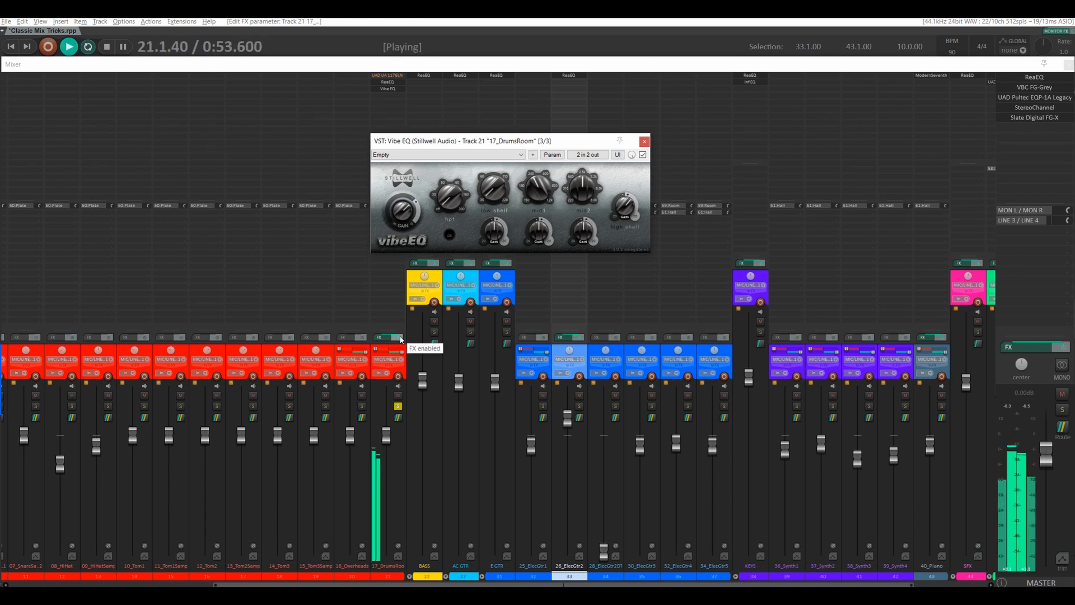
pyautogui.click(401, 339)
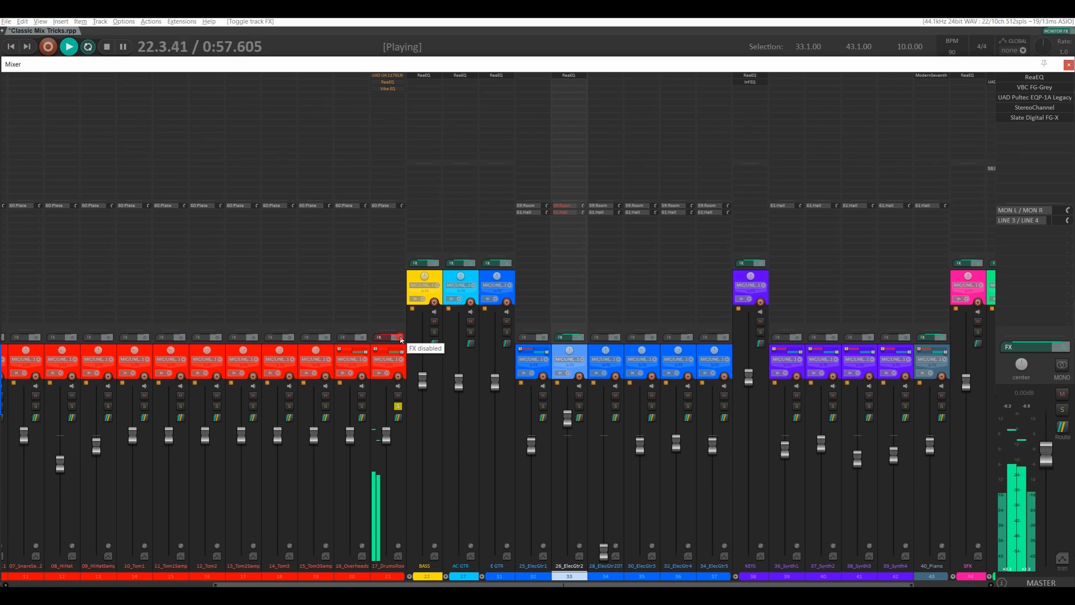
pyautogui.click(401, 339)
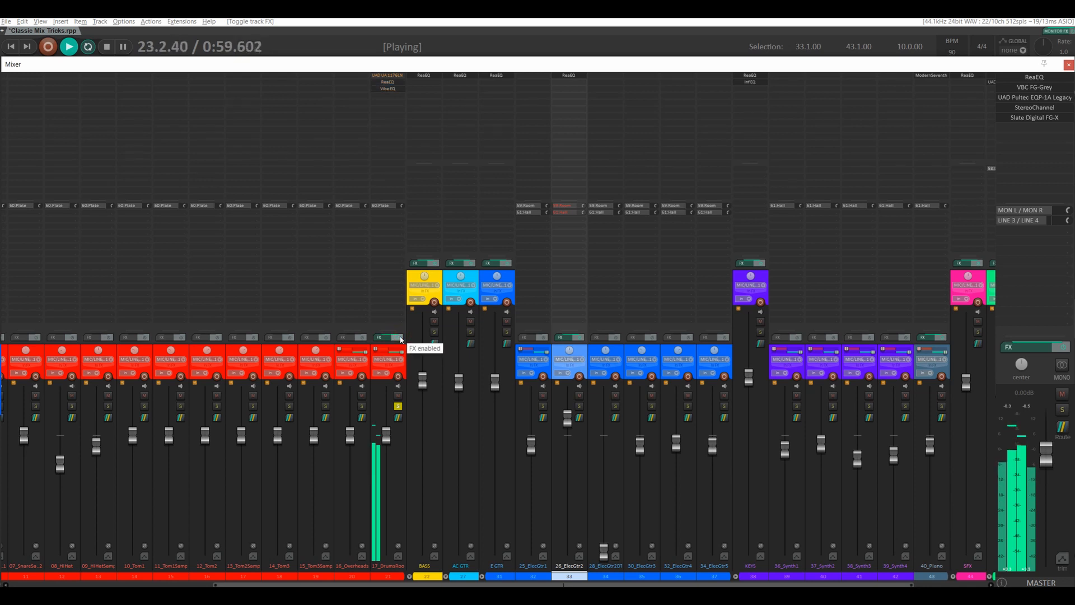
pyautogui.click(401, 339)
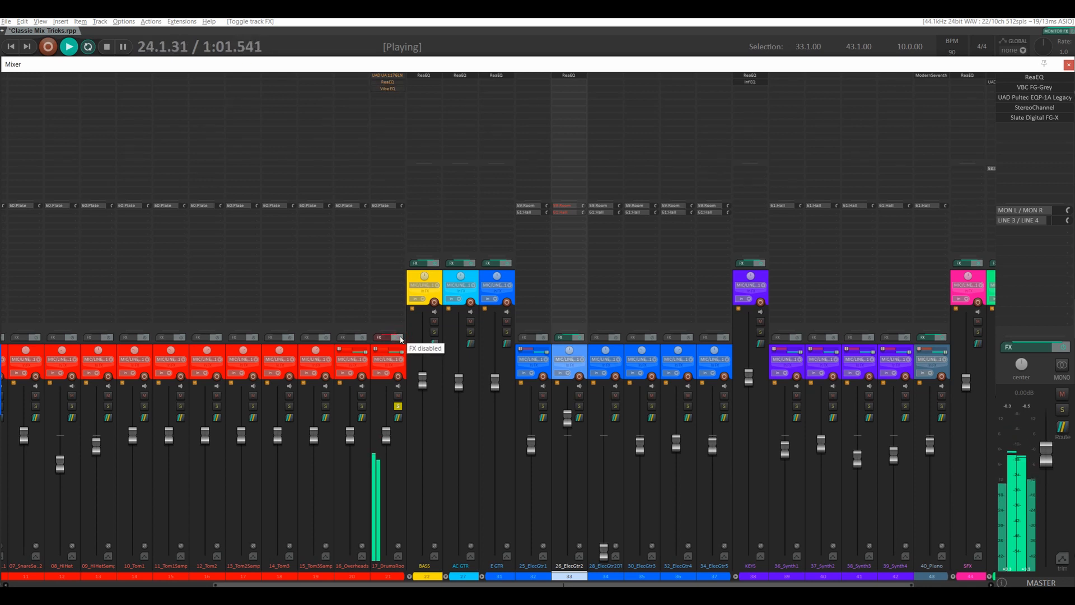
pyautogui.click(401, 339)
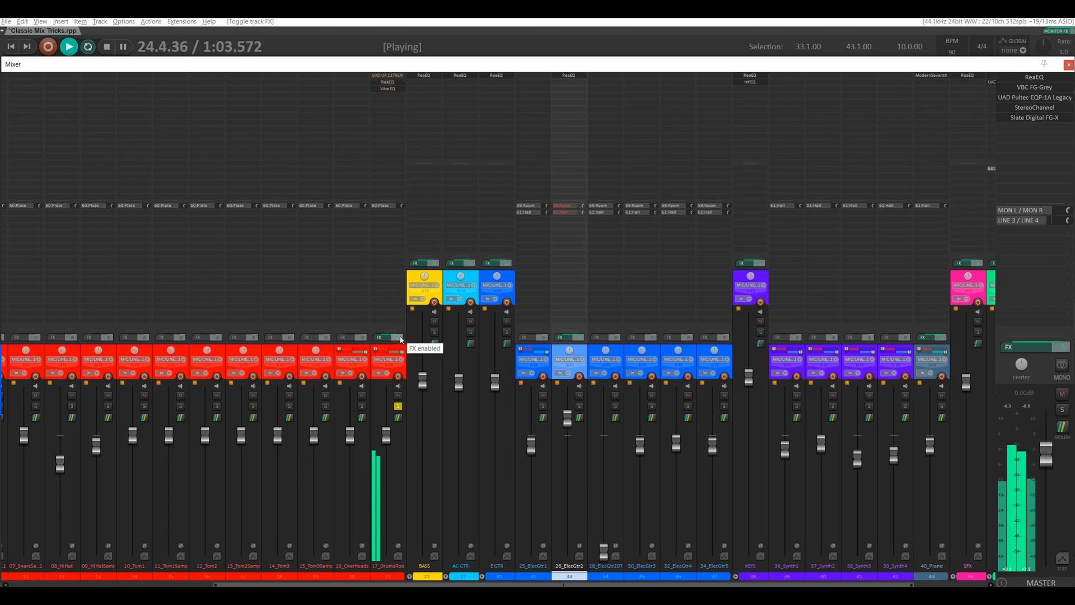
pyautogui.press('space')
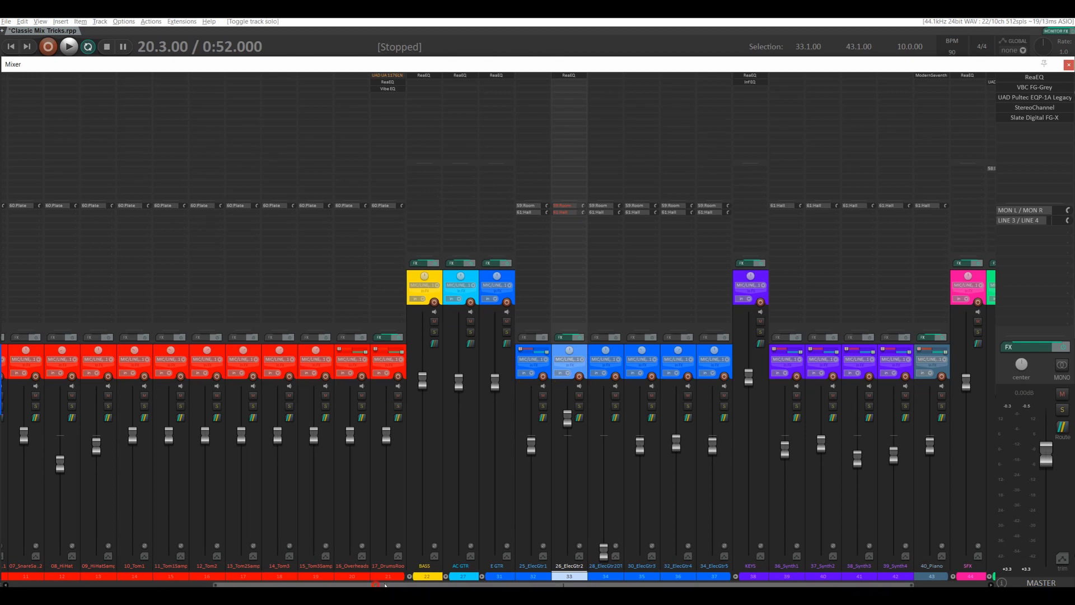
# Open Infinity EQ on the KEYS folder track and add a band cutting about 3 dB near 125 Hz
pyautogui.moveTo(375, 584); pyautogui.dragTo(443, 585)
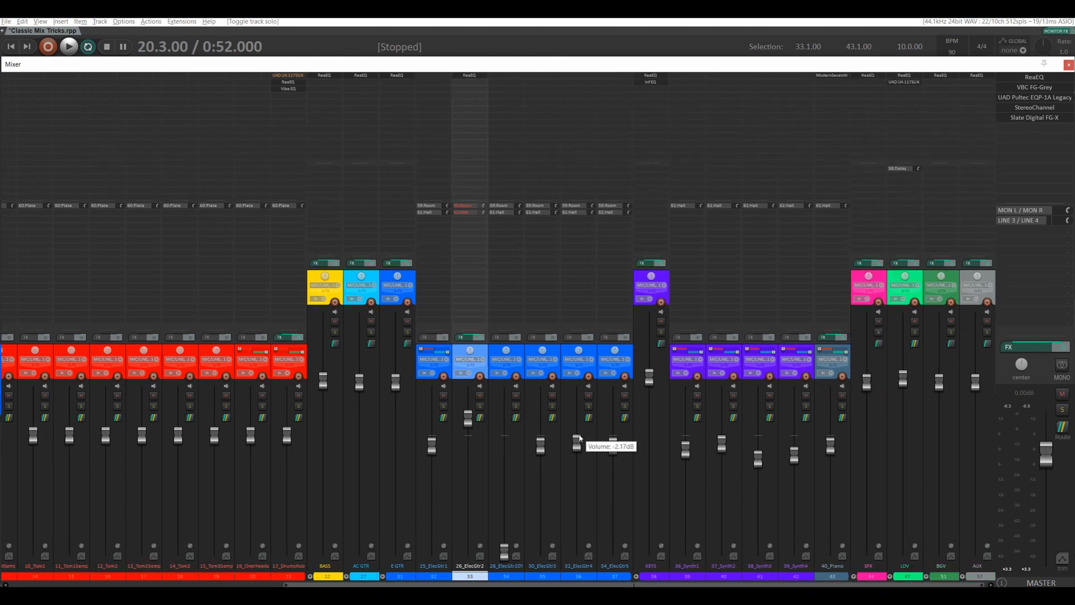
pyautogui.click(653, 82)
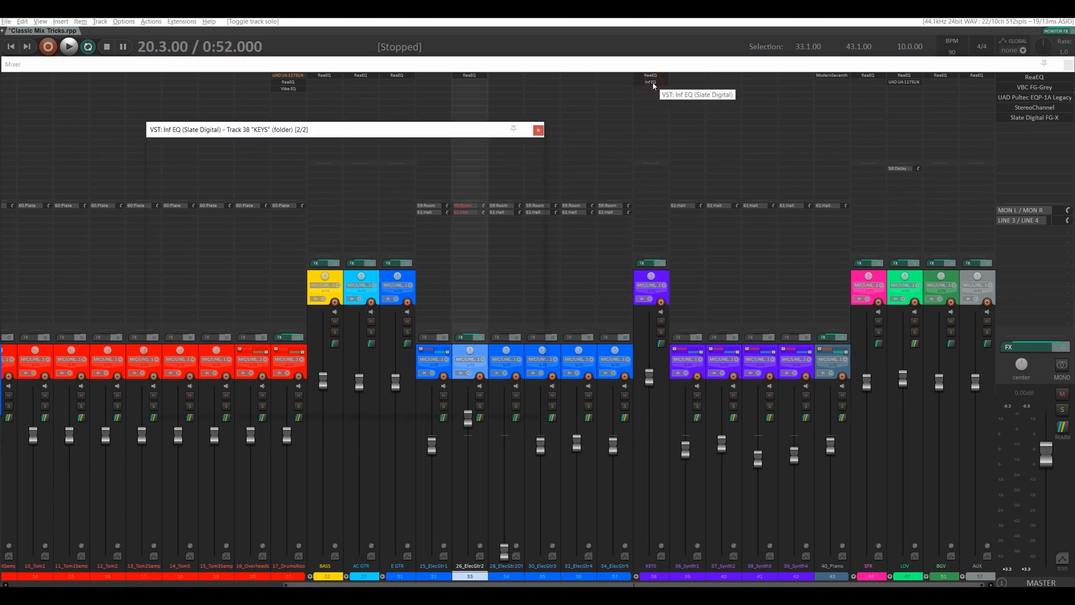
pyautogui.moveTo(443, 132); pyautogui.dragTo(769, 146)
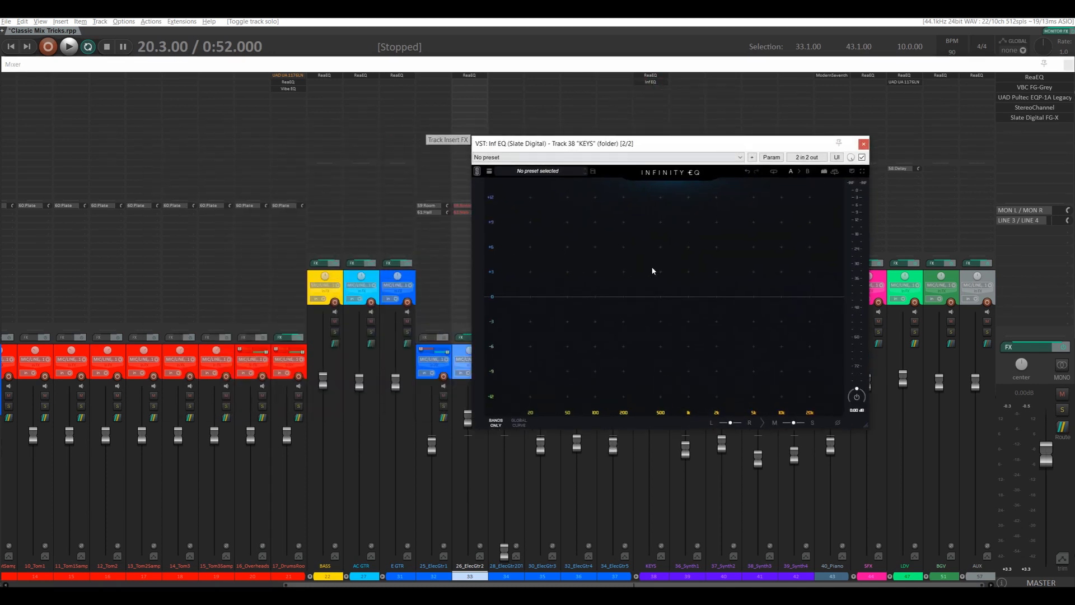
pyautogui.moveTo(595, 280); pyautogui.dragTo(604, 322)
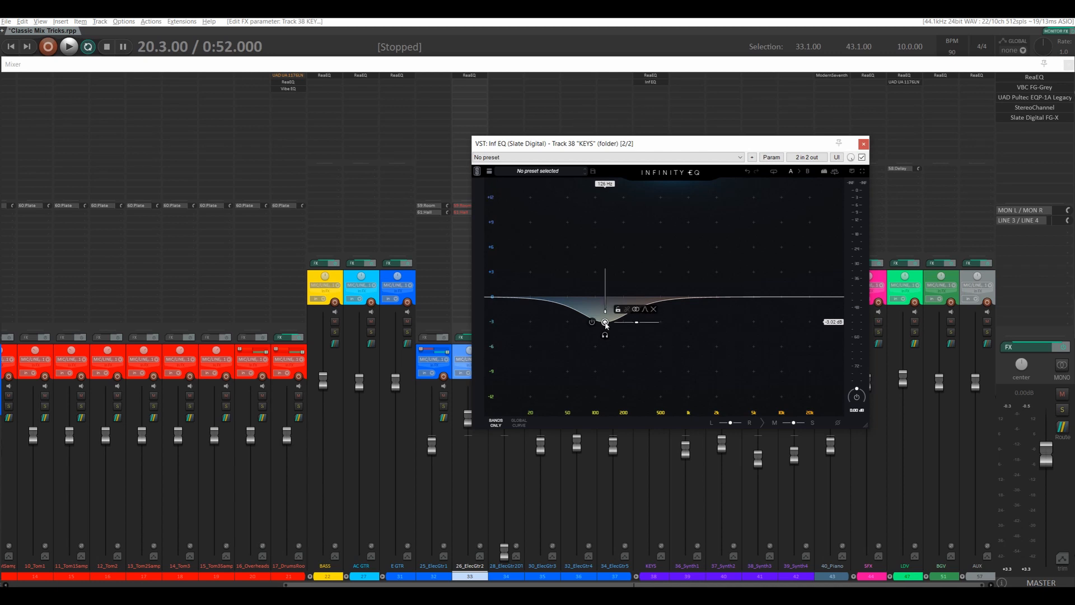
# Restrict the low-frequency cut band in Infinity EQ fully to the mid channel
pyautogui.click(634, 312)
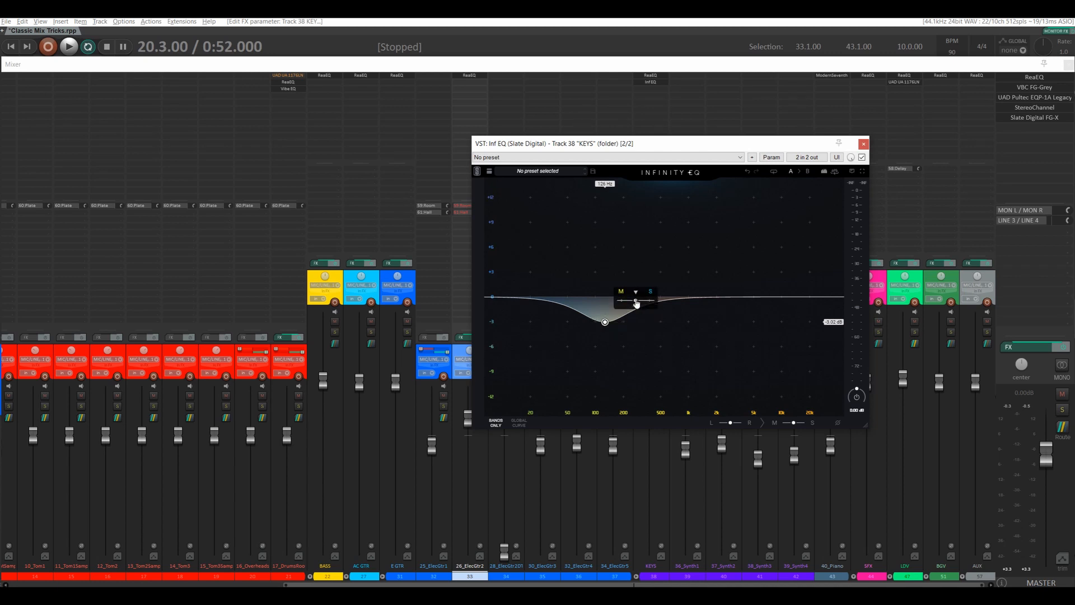
pyautogui.moveTo(635, 300); pyautogui.dragTo(633, 300)
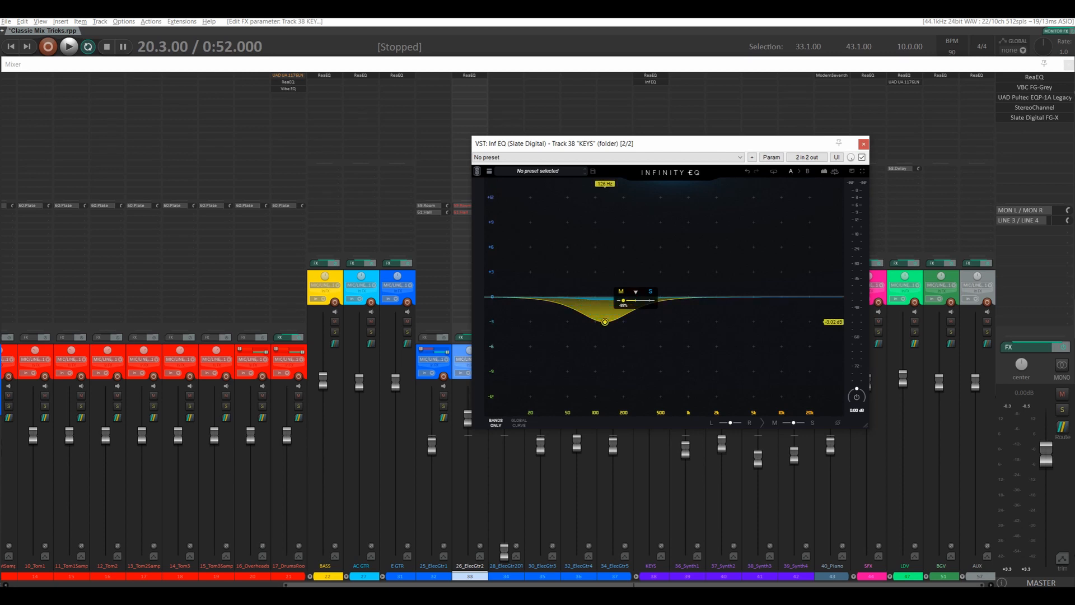
pyautogui.moveTo(623, 300); pyautogui.dragTo(621, 300)
pyautogui.moveTo(606, 324)
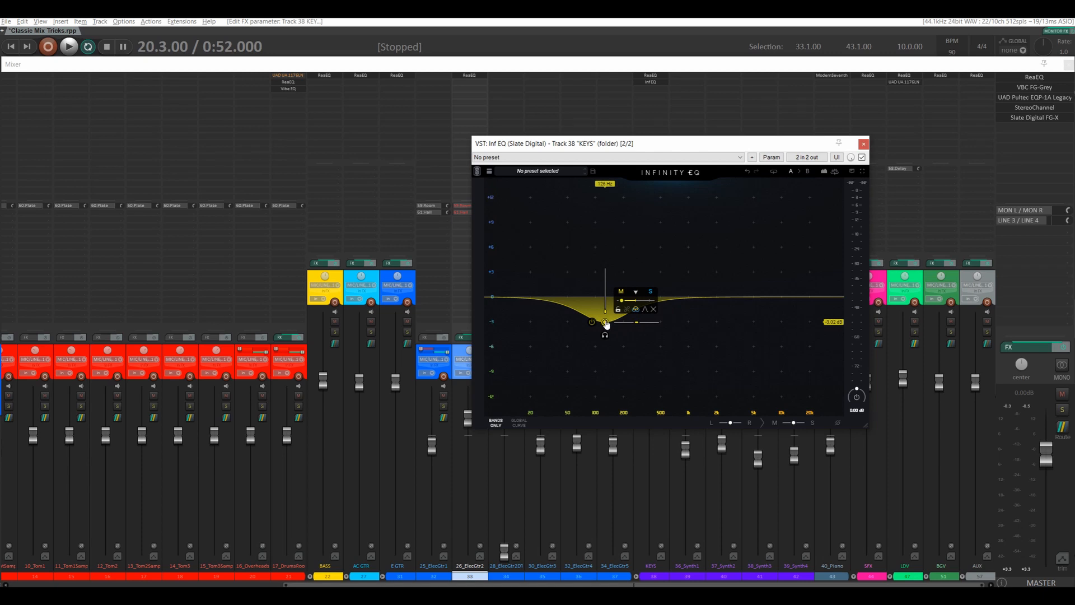
# Add a side-channel boost of 2.92 dB at 129 Hz opposite the mid cut, and close Infinity EQ
pyautogui.doubleClick(590, 290)
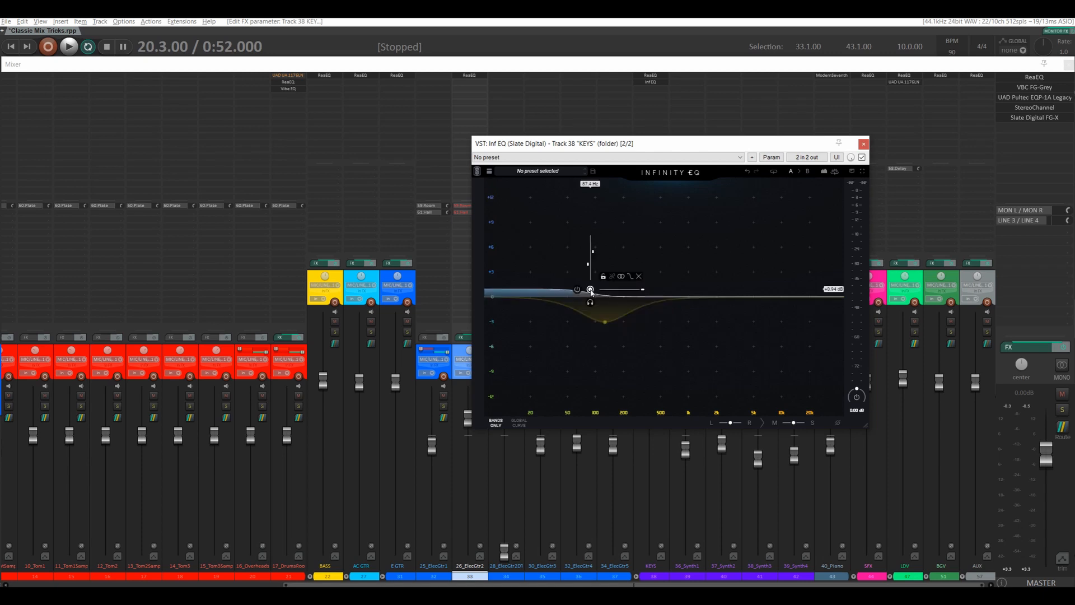
pyautogui.moveTo(612, 297); pyautogui.dragTo(650, 251)
pyautogui.click(605, 322)
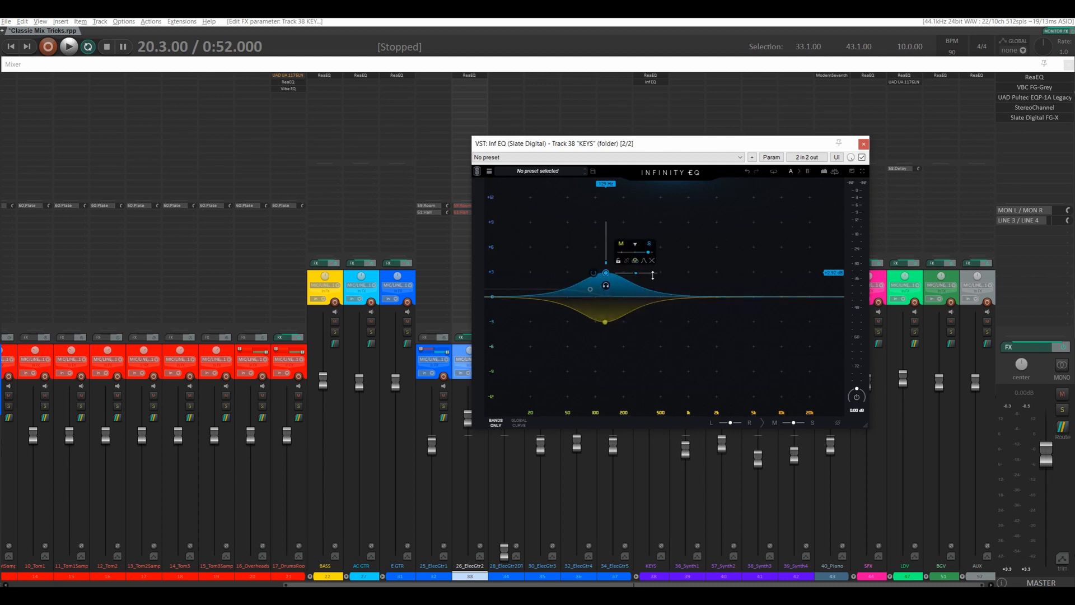
pyautogui.click(864, 145)
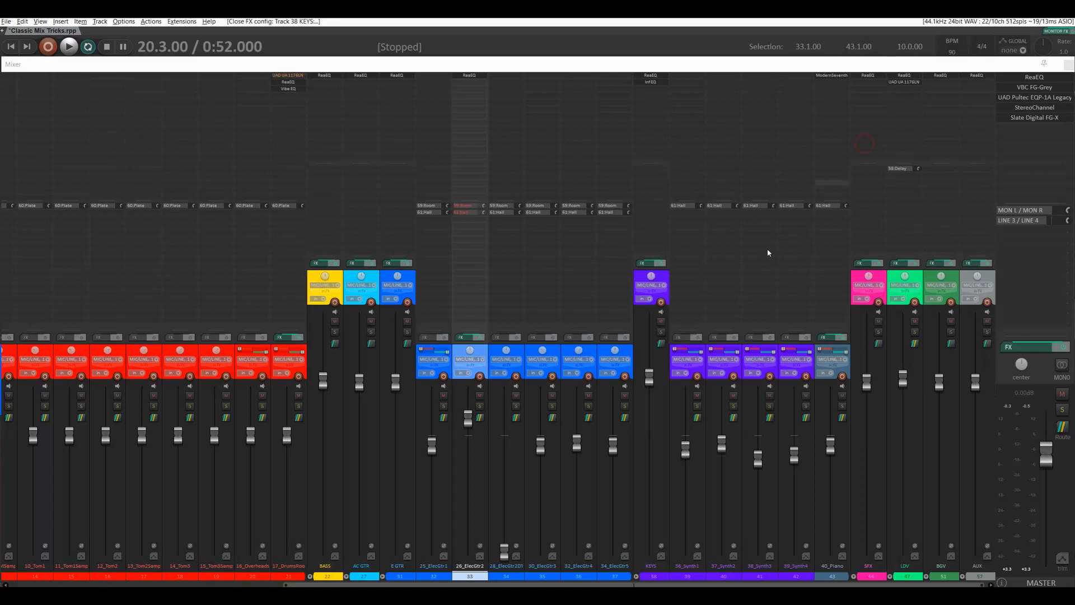
# Solo the KEYS folder and compare its playback with Infinity EQ bypassed and active
pyautogui.click(661, 332)
pyautogui.click(654, 85)
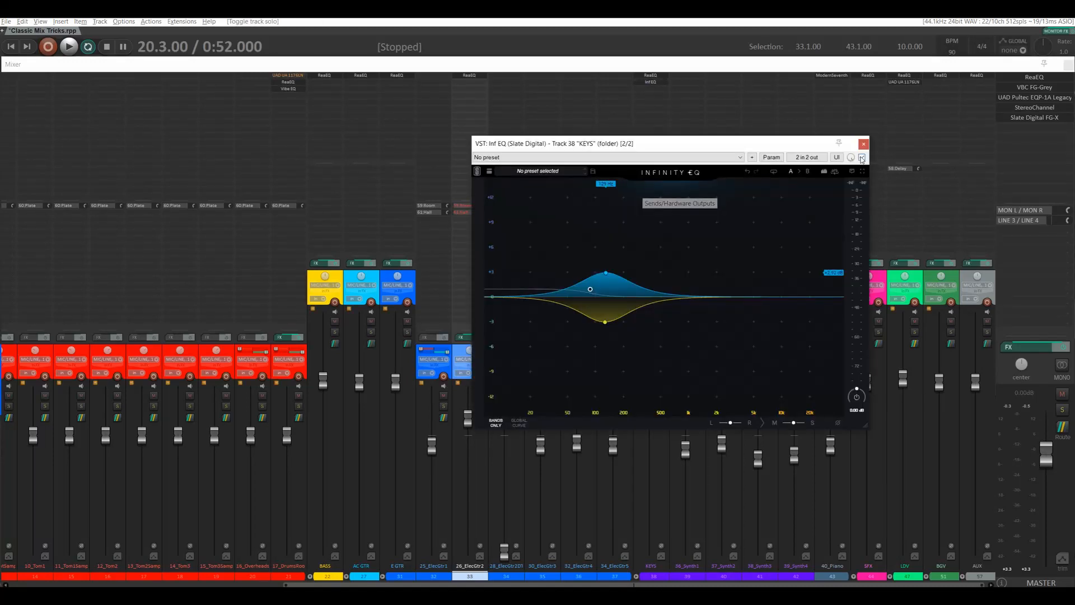
pyautogui.click(859, 158)
pyautogui.press('space')
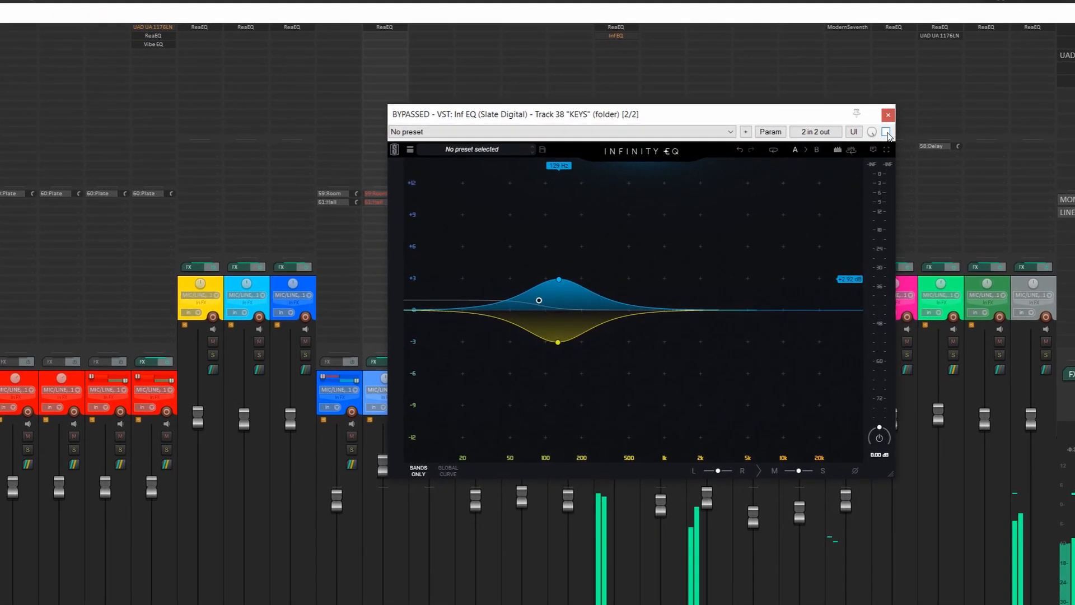
pyautogui.click(887, 134)
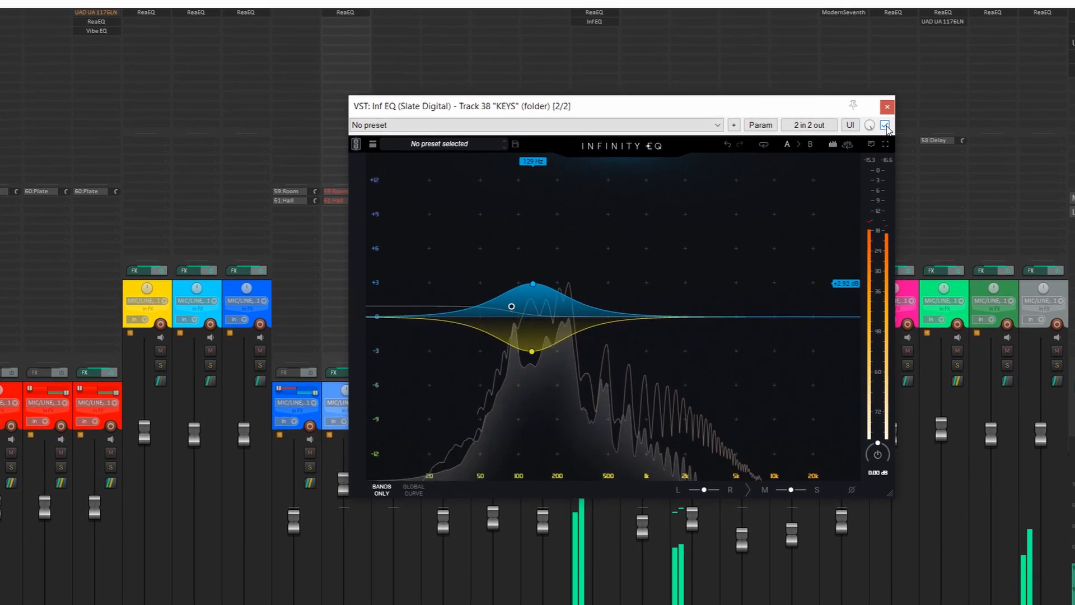
pyautogui.click(885, 119)
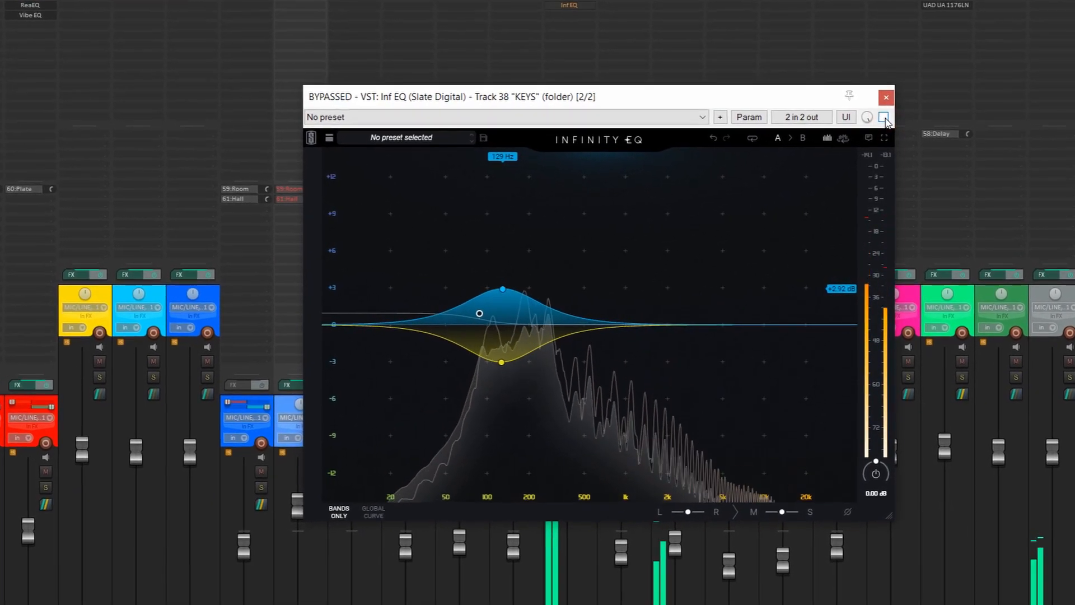
pyautogui.click(884, 119)
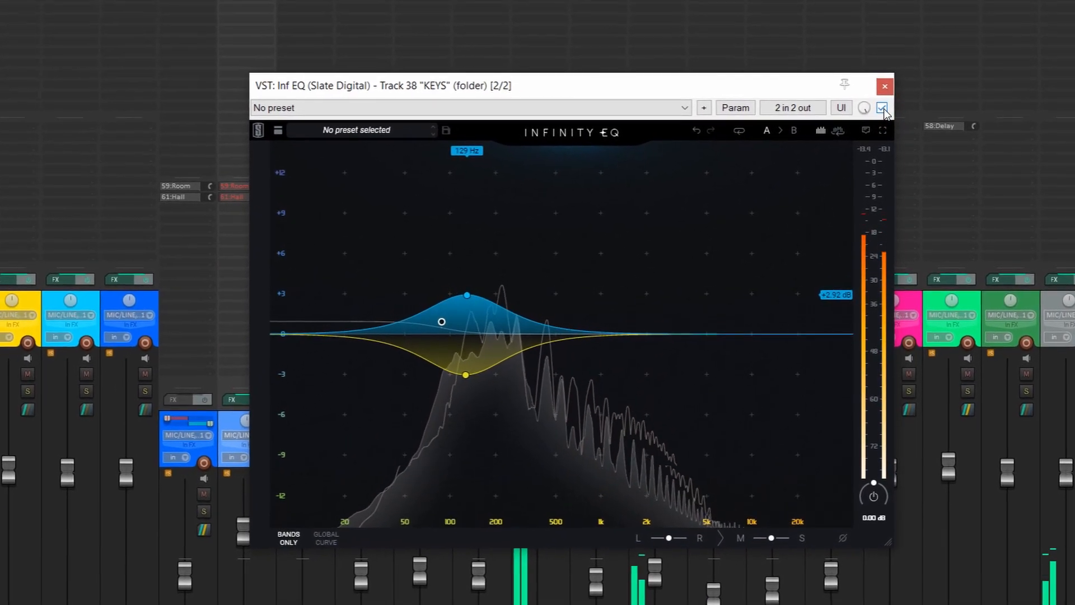
pyautogui.click(881, 99)
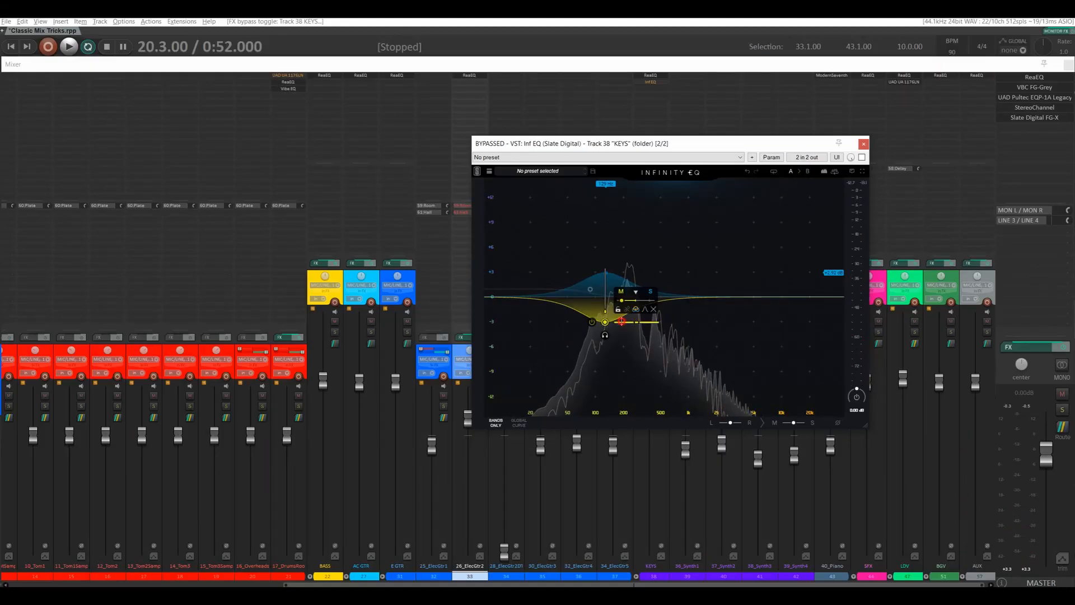
# Set the mid cut to -4.29 dB at 163 Hz and raise the side boost to about 5 dB near the same frequency
pyautogui.moveTo(605, 322); pyautogui.dragTo(605, 336)
pyautogui.click(606, 275)
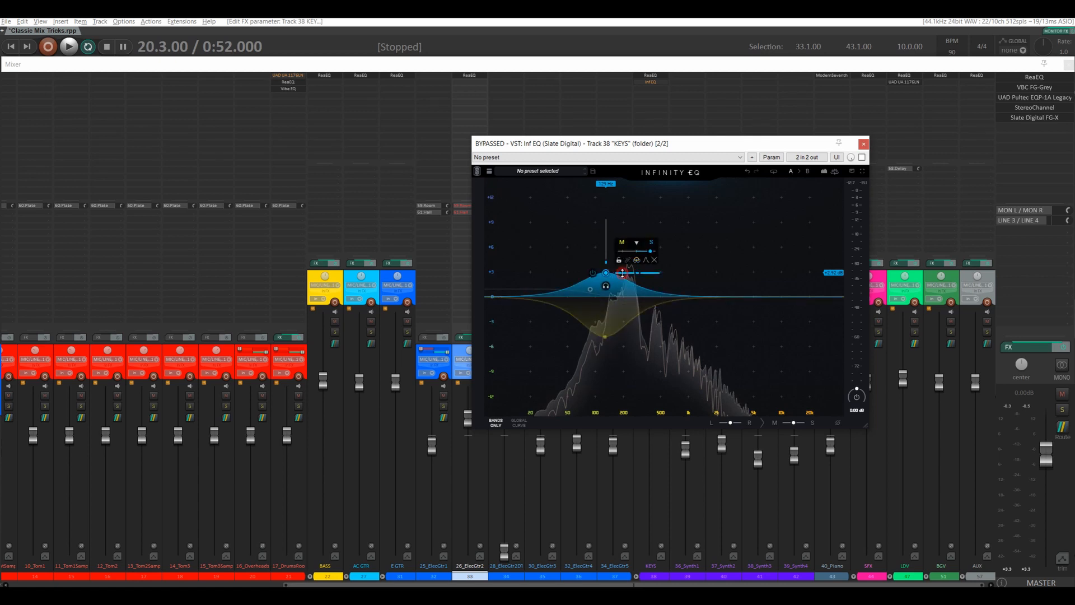
pyautogui.moveTo(622, 273)
pyautogui.mouseDown()
pyautogui.moveTo(622, 255)
pyautogui.moveTo(607, 255)
pyautogui.moveTo(617, 255)
pyautogui.mouseUp()
pyautogui.moveTo(605, 336); pyautogui.dragTo(615, 332)
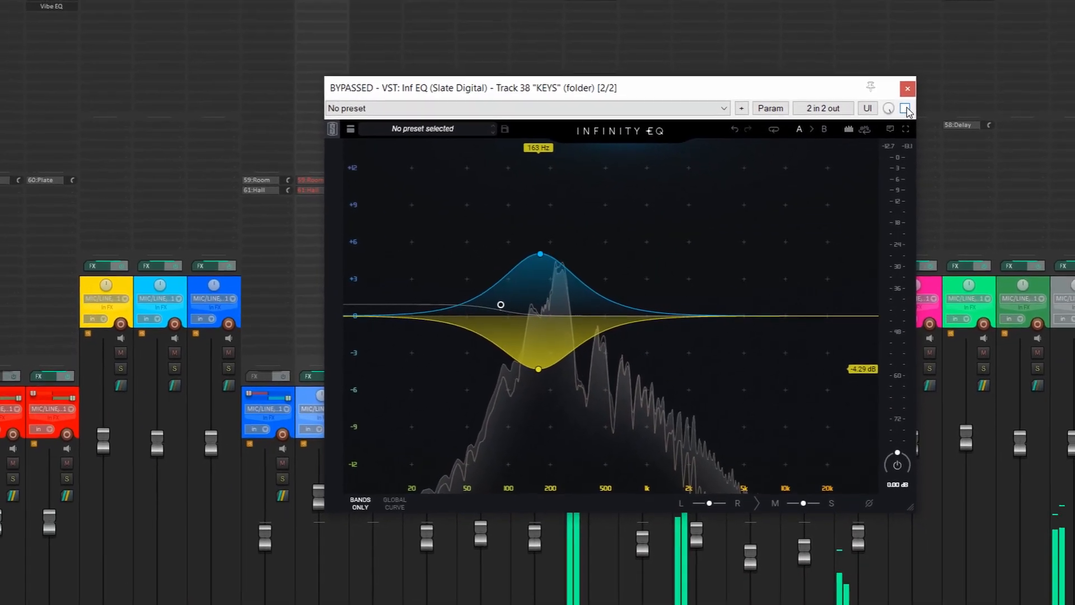
# Compare the soloed KEYS folder's playback with Infinity EQ active and bypassed, and stop playback
pyautogui.click(909, 105)
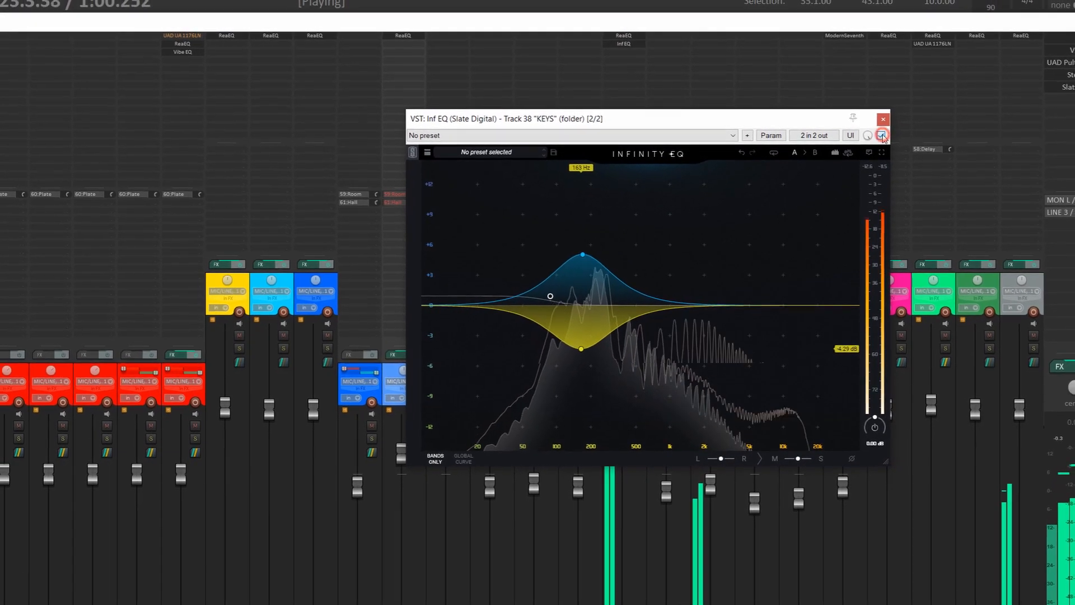
pyautogui.click(883, 133)
pyautogui.click(875, 144)
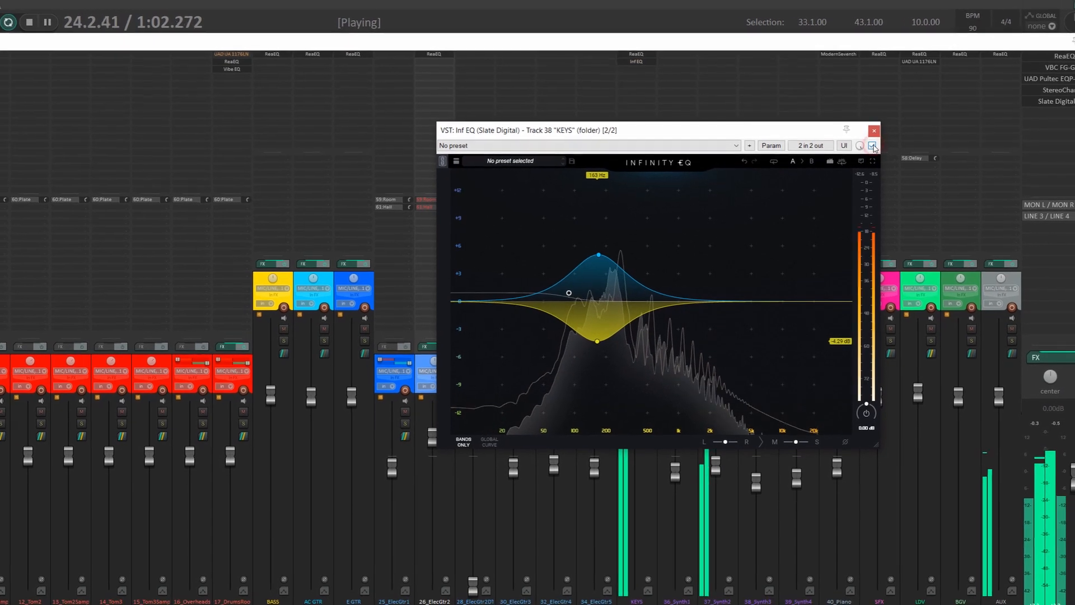
pyautogui.click(867, 152)
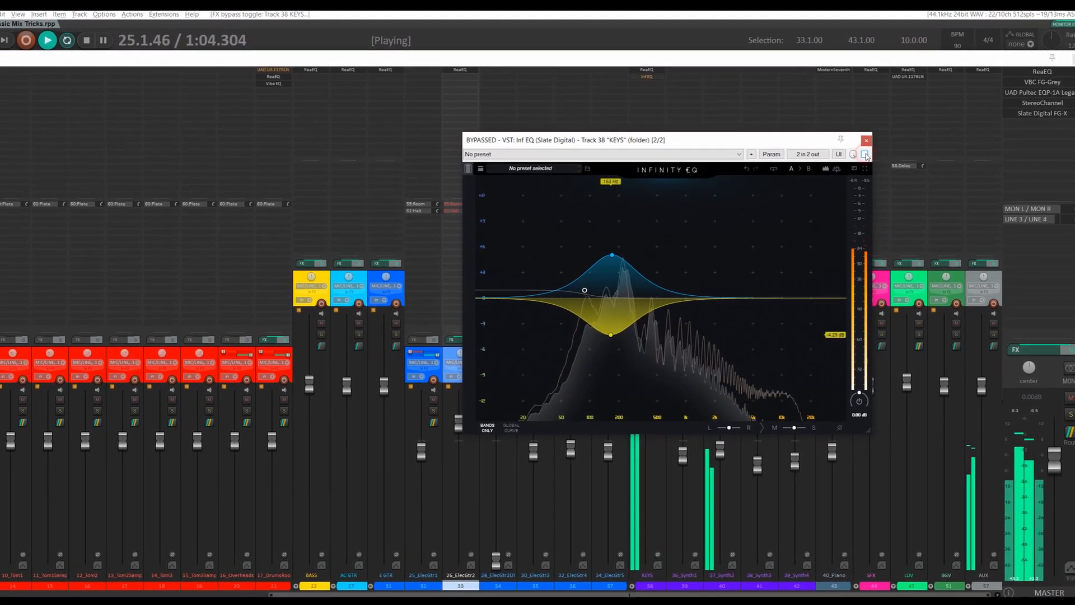
pyautogui.press('space')
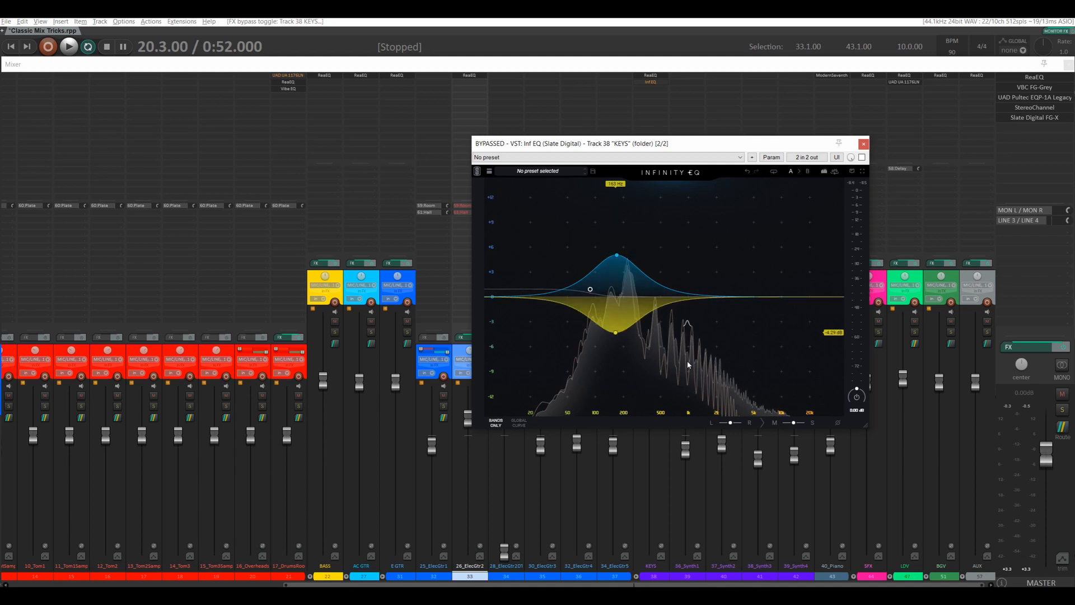
# Re-enable Infinity EQ on the KEYS folder, take the folder out of solo, and reopen the EQ window
pyautogui.moveTo(785, 148); pyautogui.dragTo(518, 167)
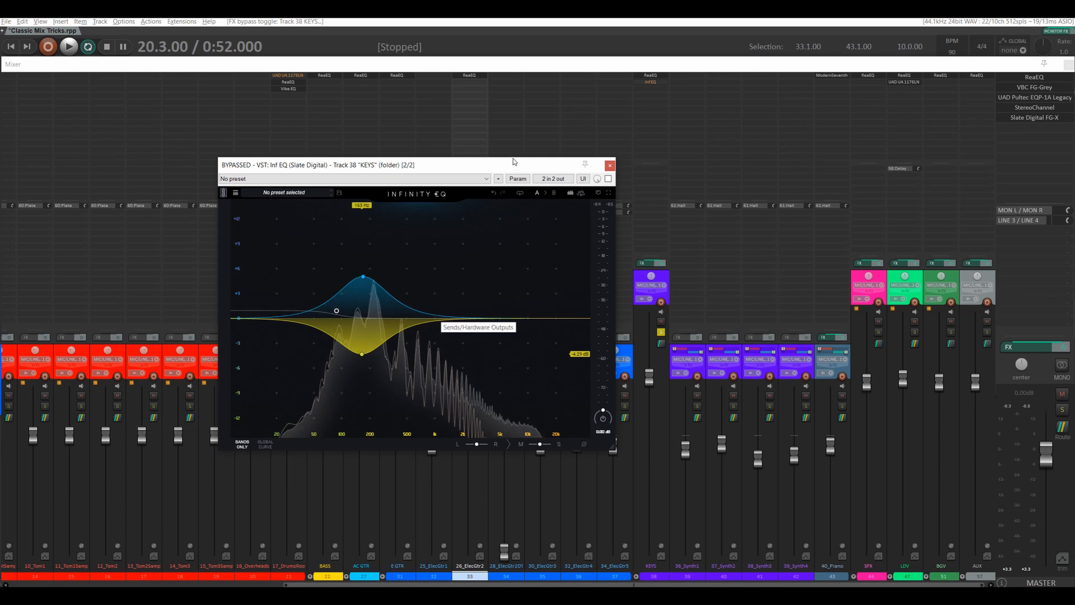
pyautogui.moveTo(513, 162); pyautogui.dragTo(643, 147)
pyautogui.moveTo(505, 324)
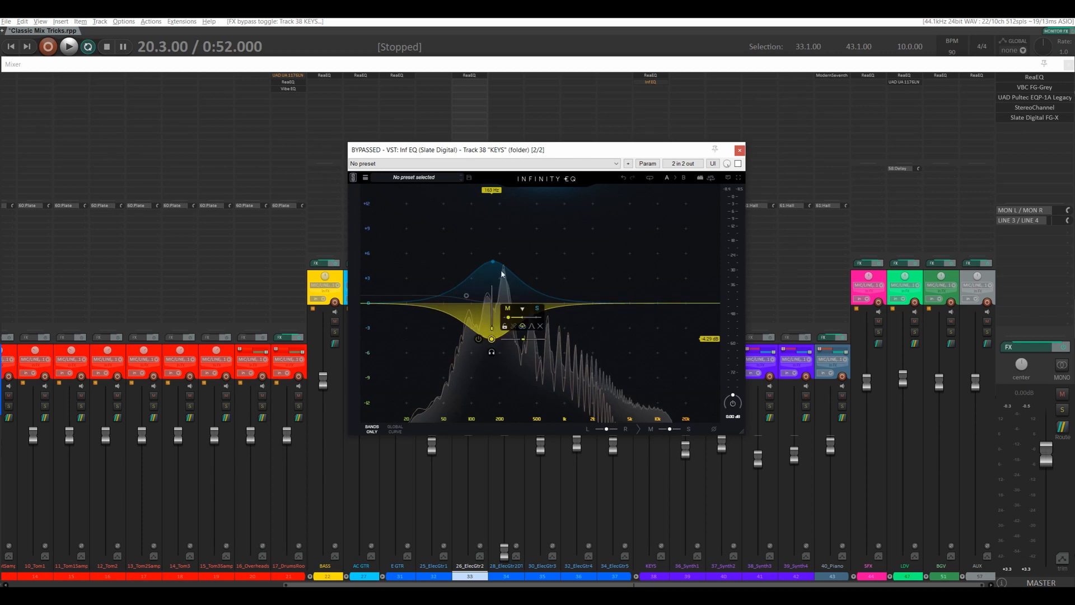
pyautogui.moveTo(705, 152); pyautogui.dragTo(810, 147)
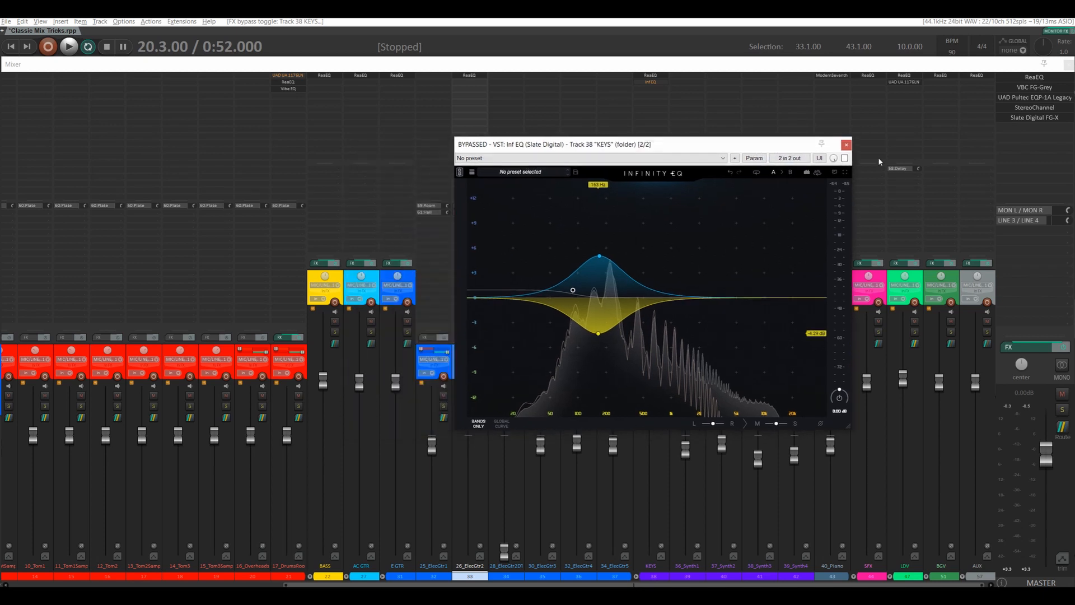
pyautogui.click(845, 159)
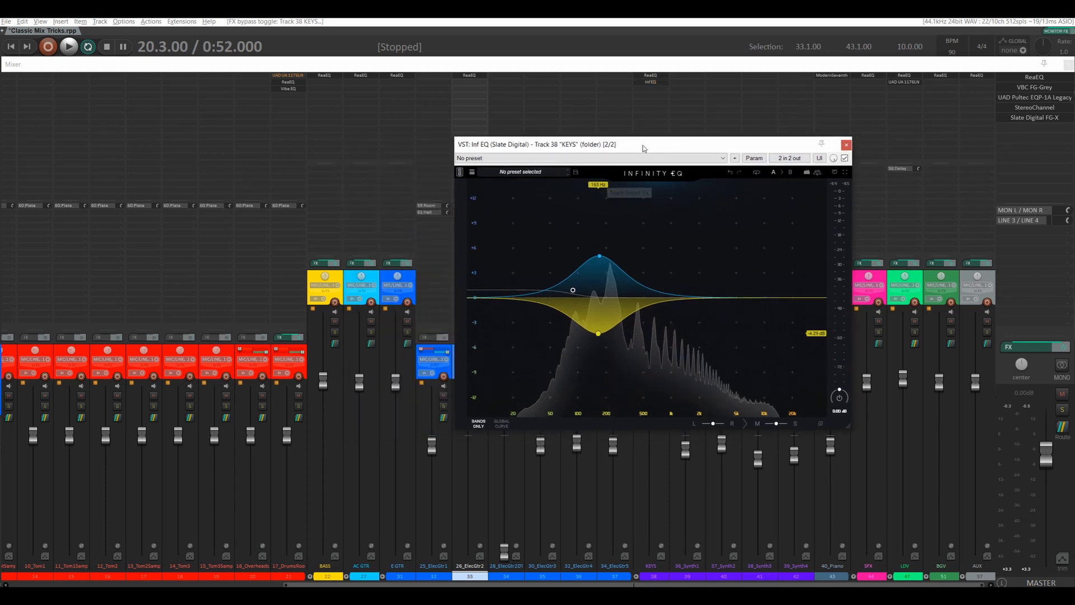
pyautogui.click(653, 82)
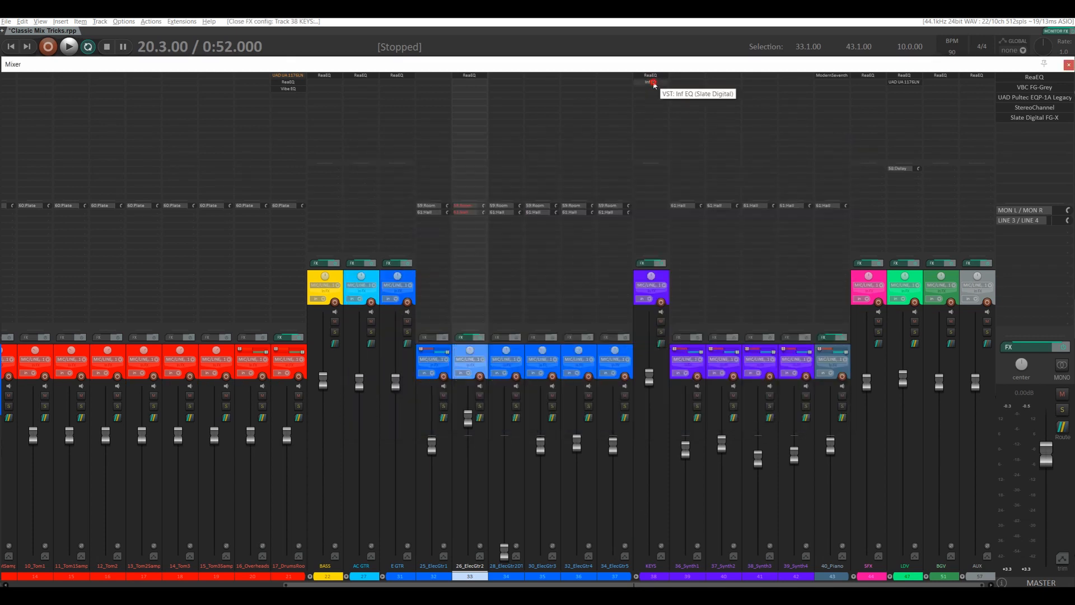
pyautogui.click(653, 86)
pyautogui.moveTo(746, 143); pyautogui.dragTo(778, 118)
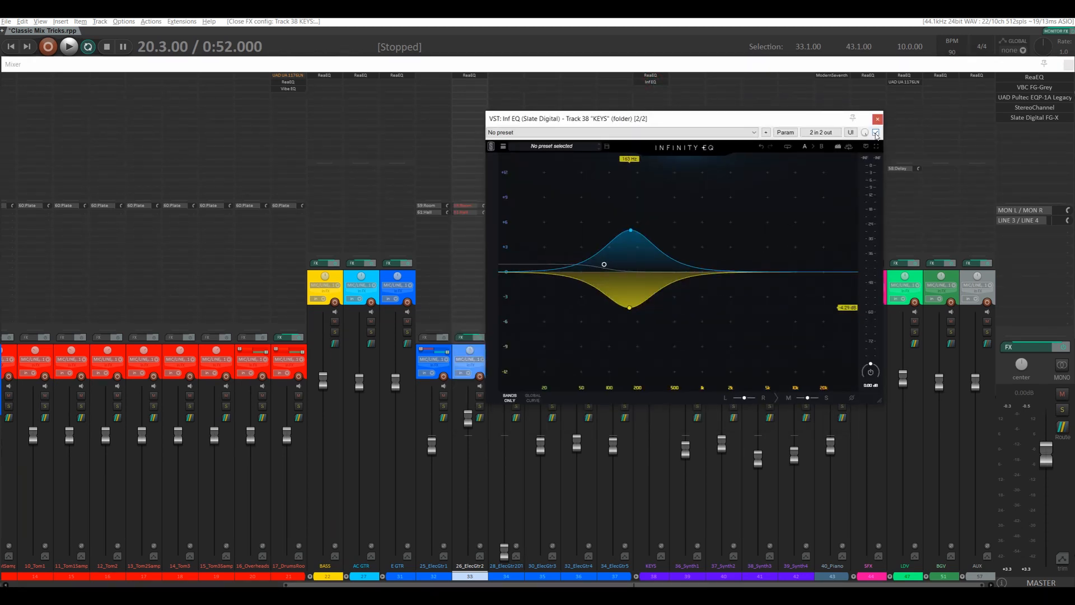
# Play the full mix and compare it with the KEYS Infinity EQ bypassed and active, leaving the EQ enabled and playback stopped
pyautogui.press('space')
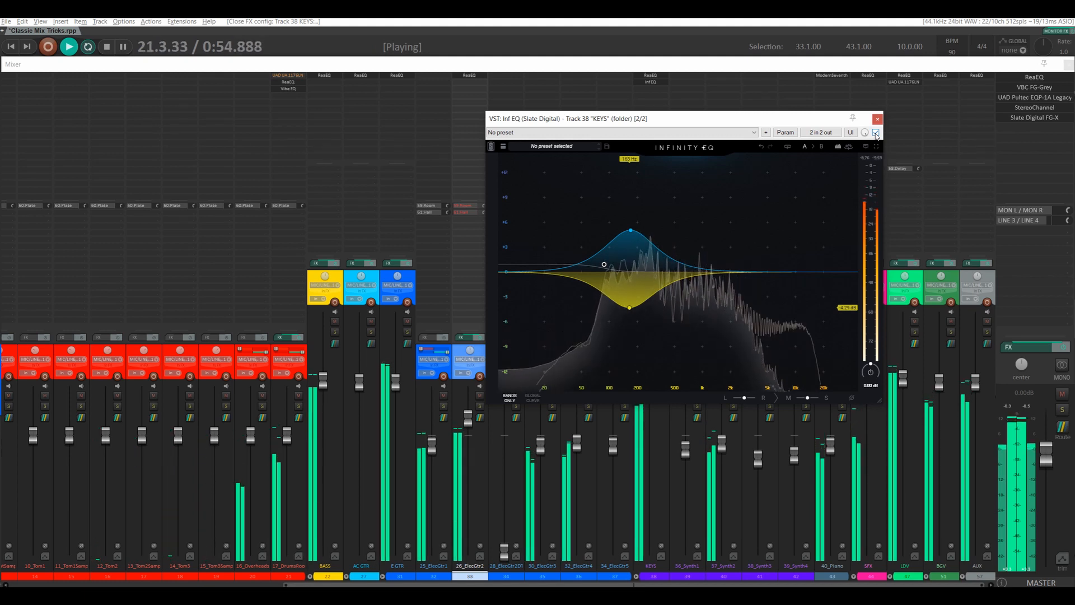
pyautogui.click(876, 133)
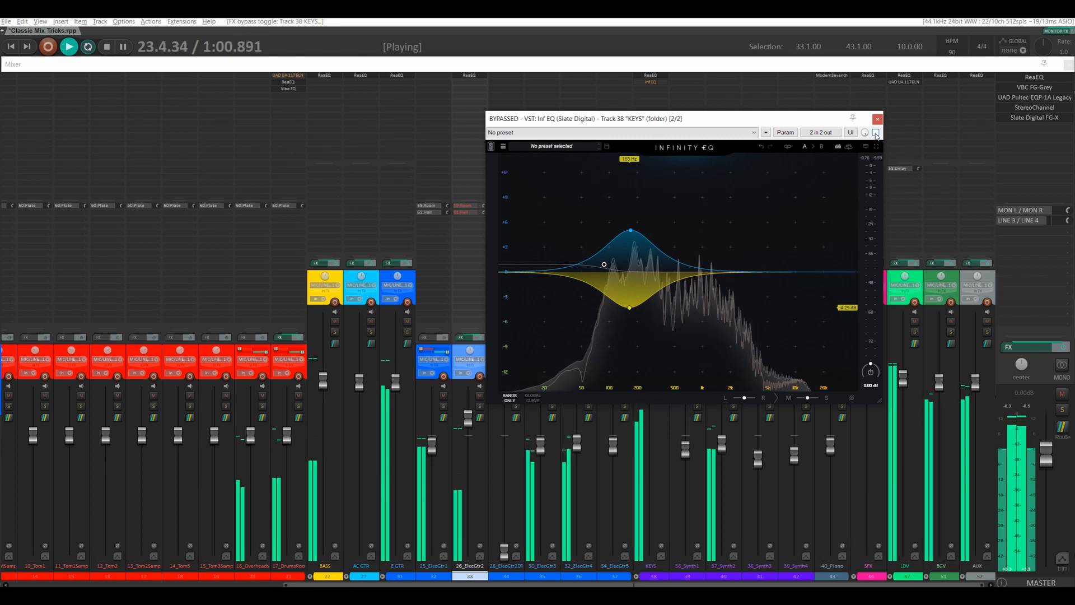
pyautogui.click(876, 133)
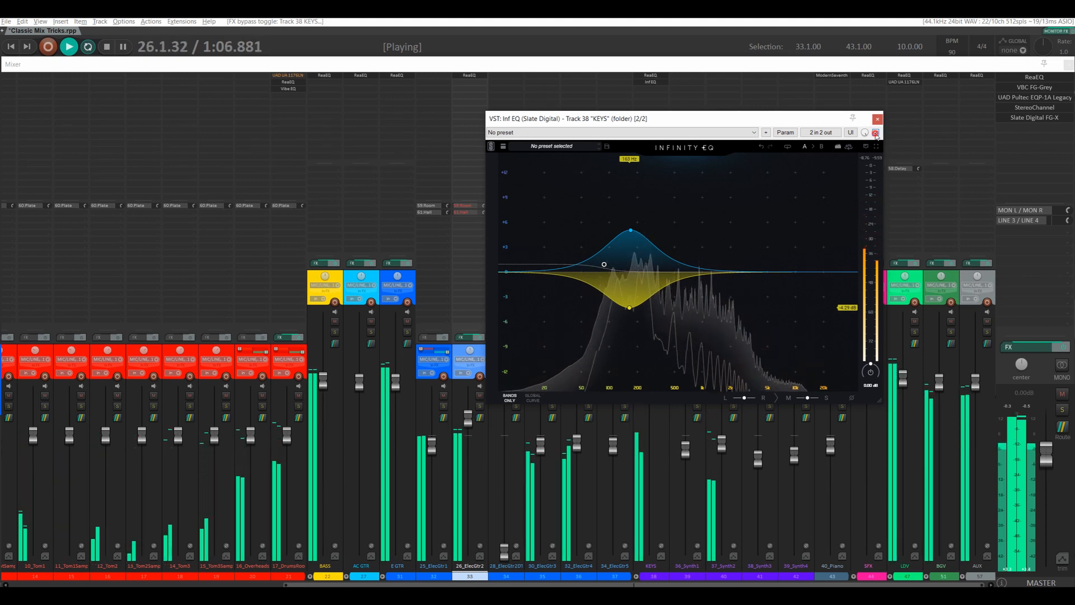
pyautogui.click(876, 133)
pyautogui.moveTo(427, 193); pyautogui.dragTo(491, 190)
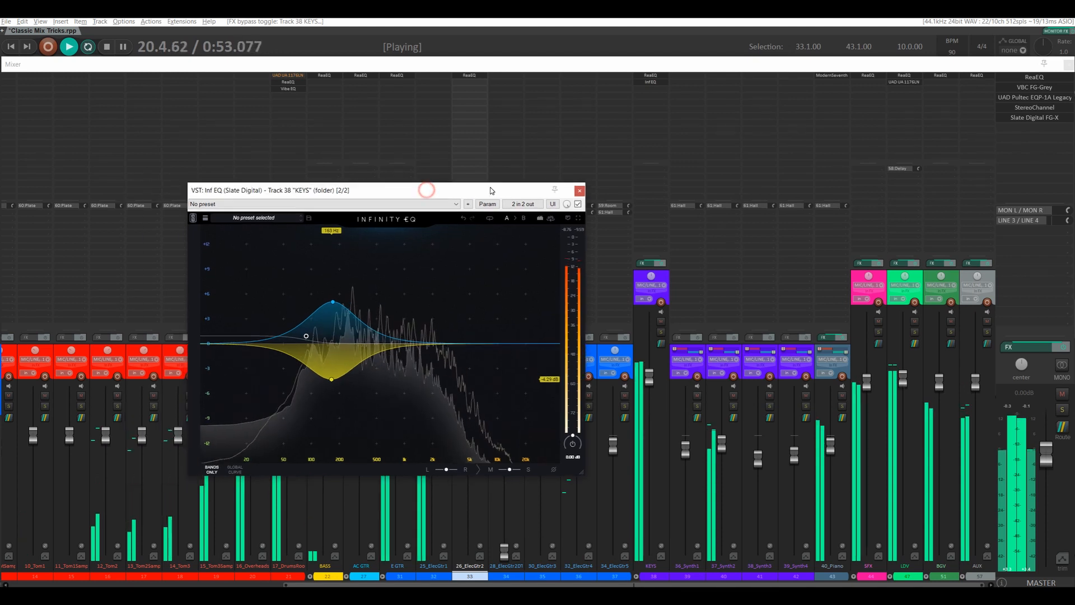
pyautogui.click(578, 205)
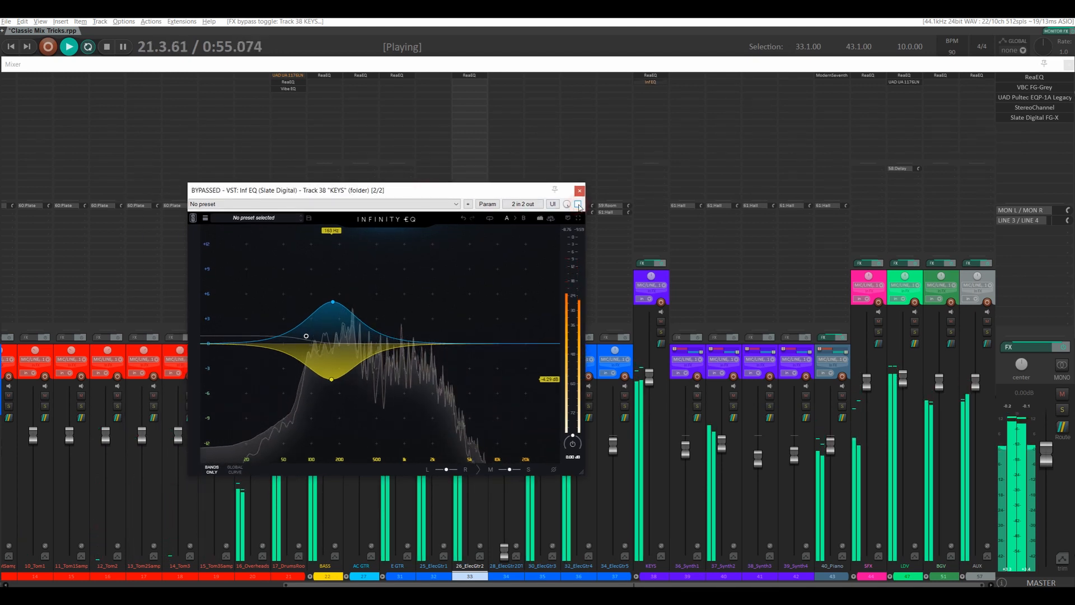
pyautogui.click(579, 205)
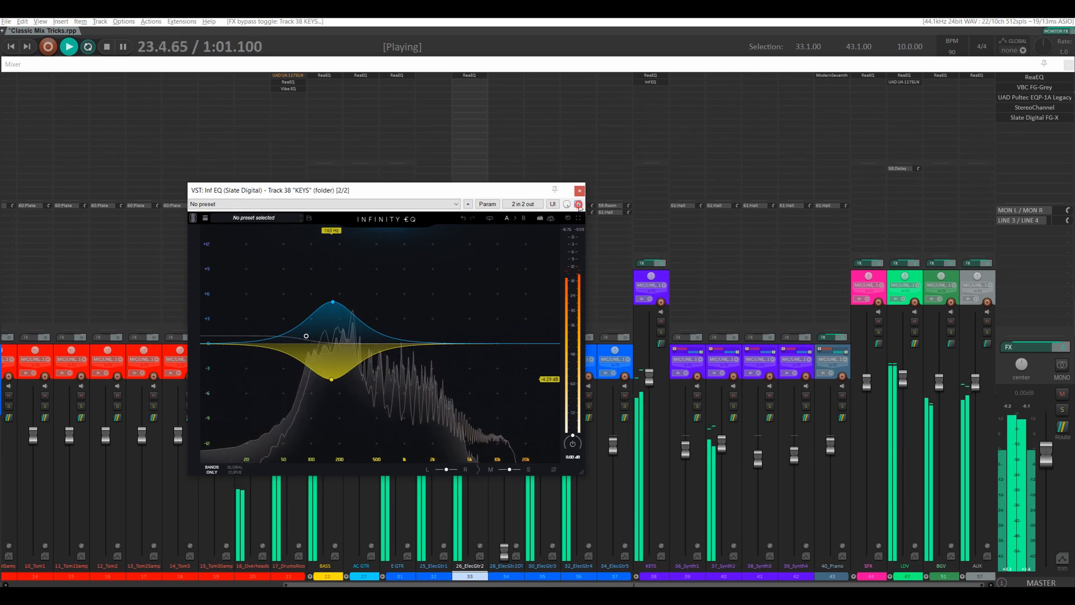
pyautogui.click(579, 205)
pyautogui.click(579, 205)
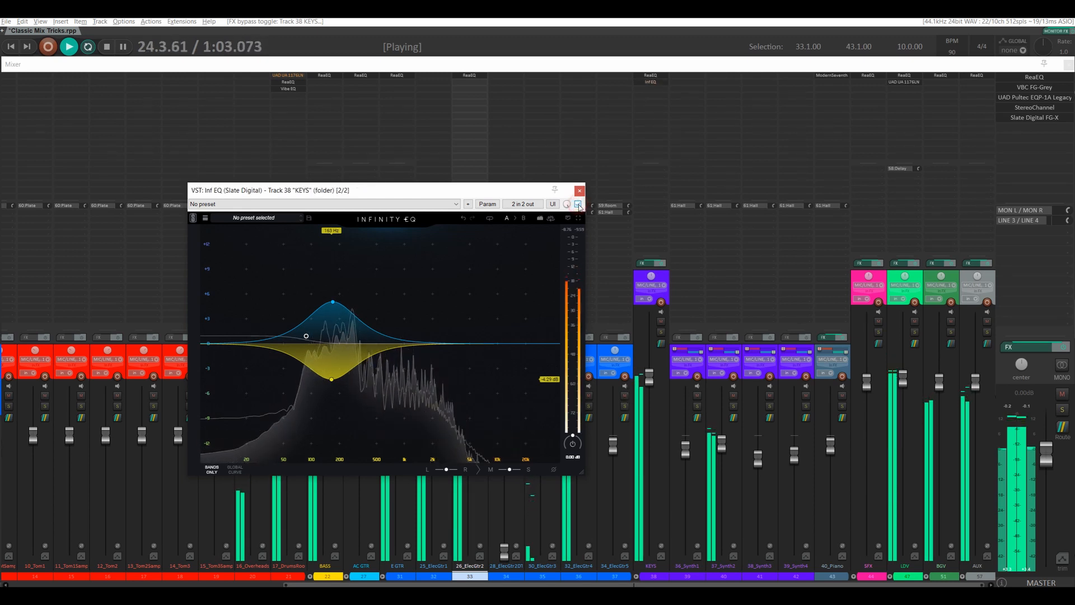
pyautogui.press('space')
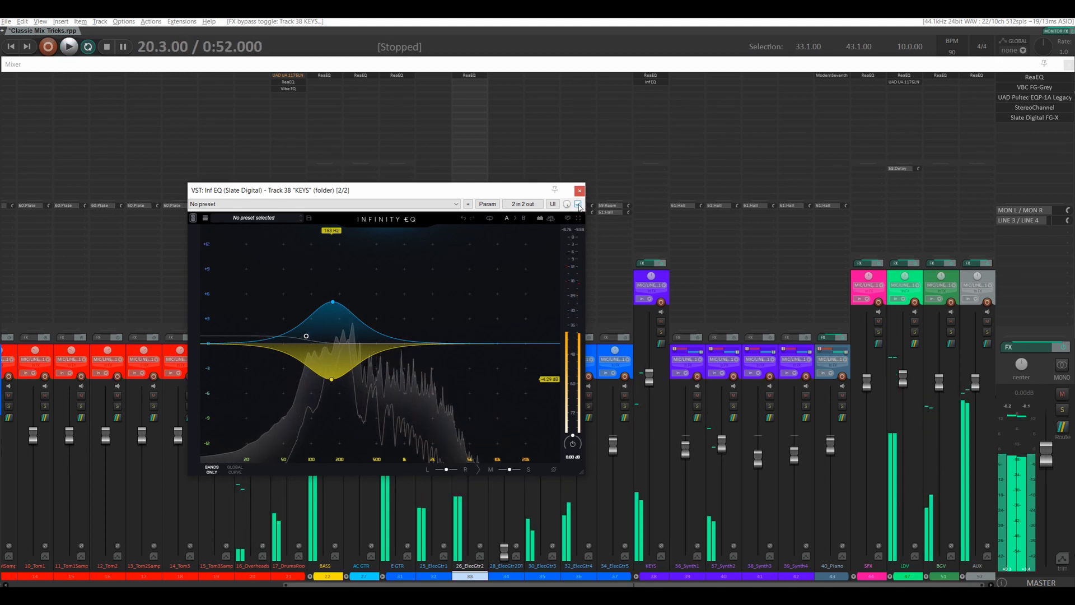
# Review the mid cut in the KEYS Infinity EQ and the ReaEQ curve on 17_DrumsRoom, and close the EQ window
pyautogui.moveTo(434, 189); pyautogui.dragTo(708, 159)
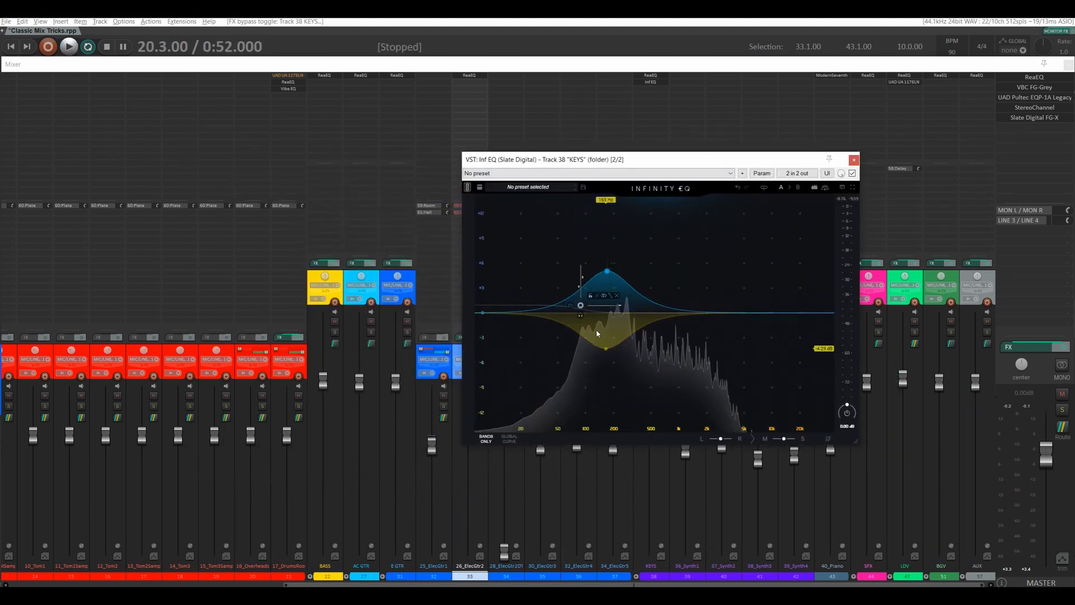
pyautogui.moveTo(607, 350)
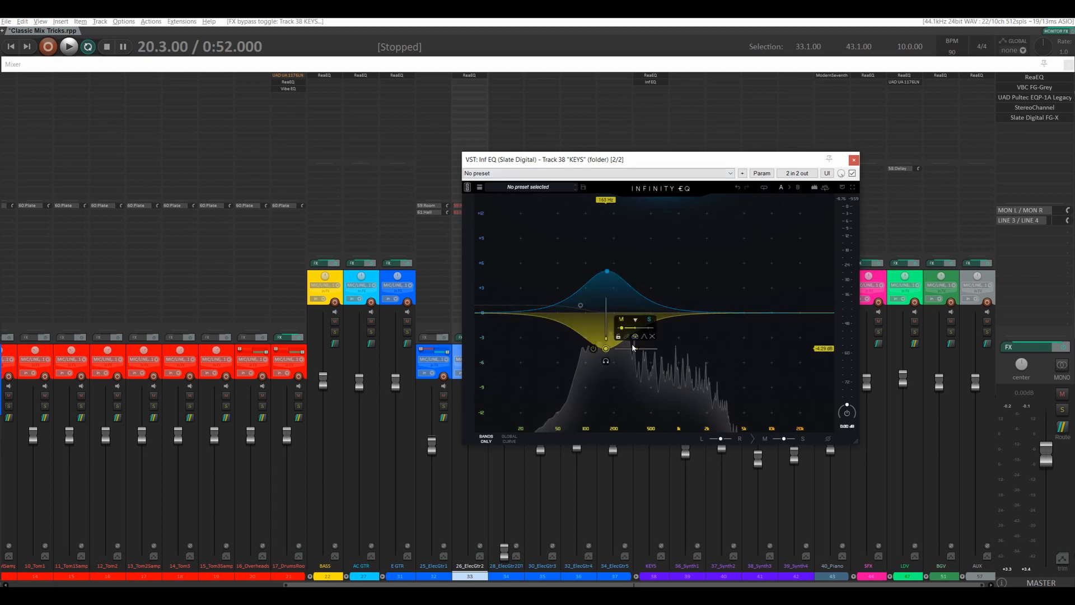
pyautogui.click(288, 82)
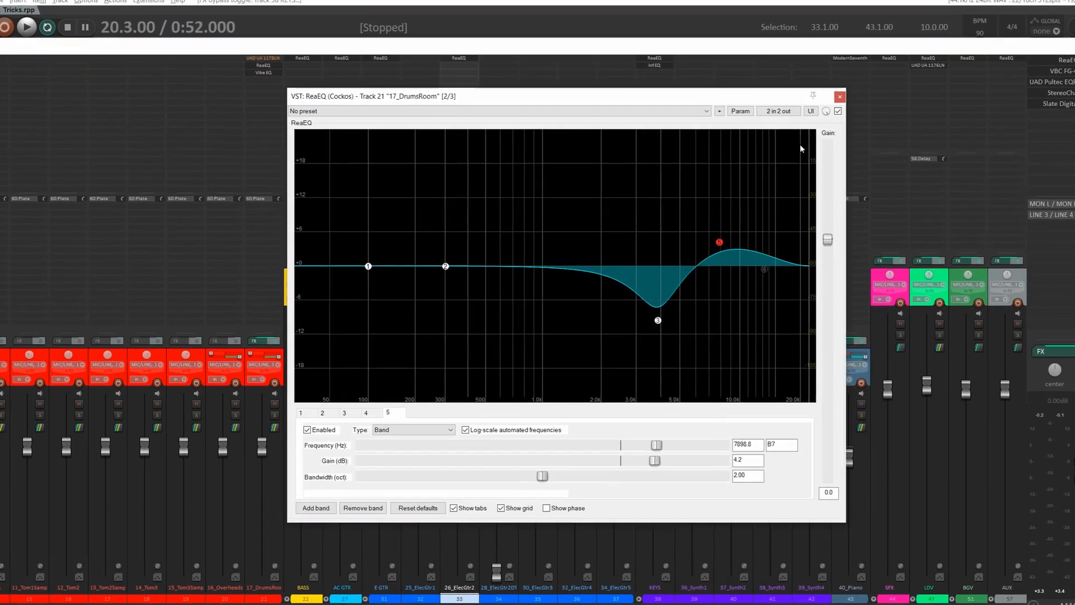
pyautogui.click(839, 96)
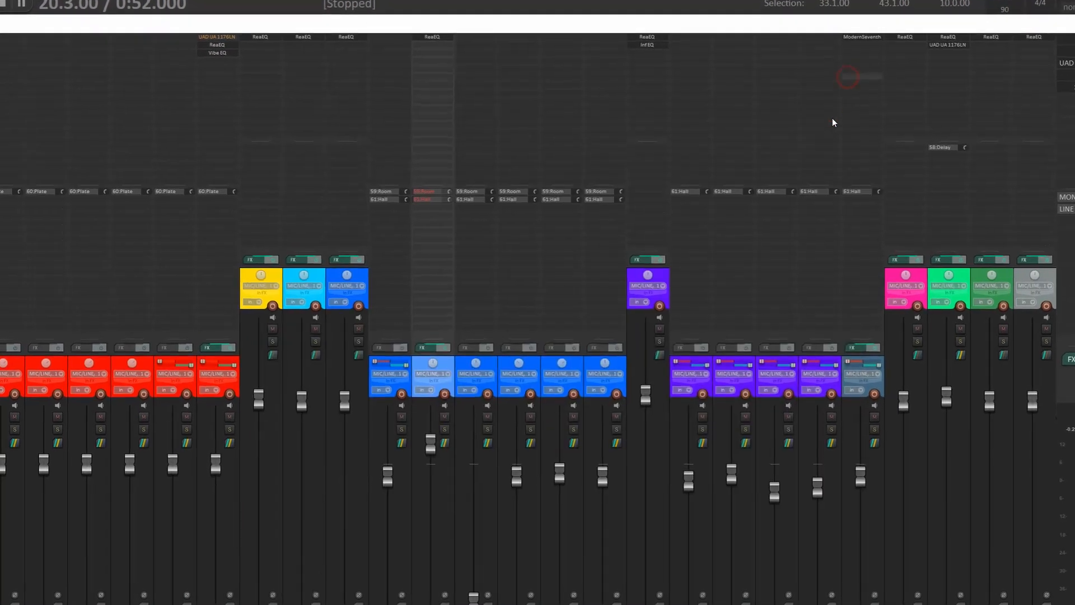